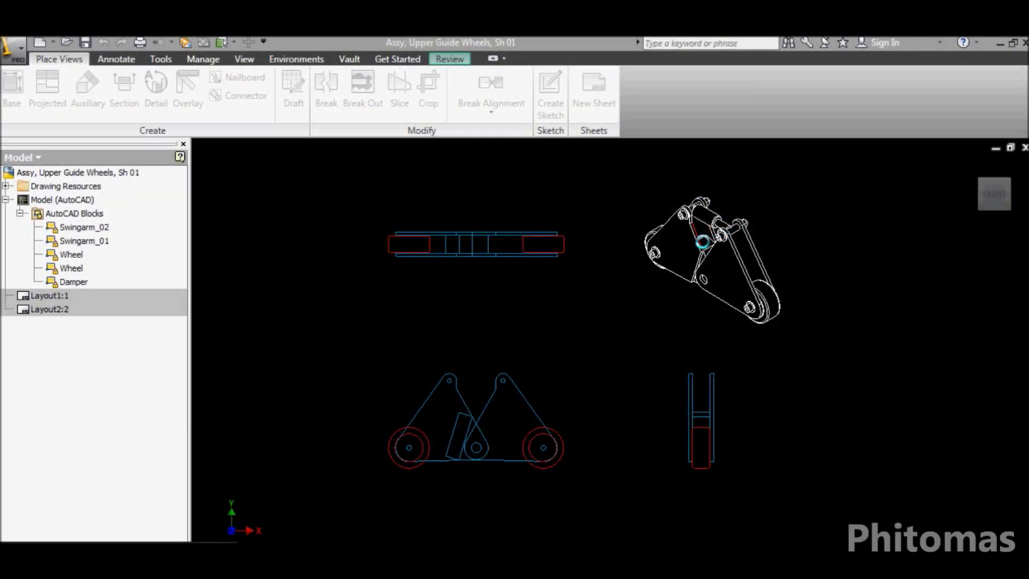
Window-select the swingarm and wheel drawing views and copy them to the clipboard.
{"action": "left_click_drag", "start_coordinate": [349, 185], "coordinate": [608, 505]}
{"action": "left_click_drag", "start_coordinate": [801, 513], "coordinate": [614, 353]}
{"action": "right_click", "coordinate": [614, 353]}
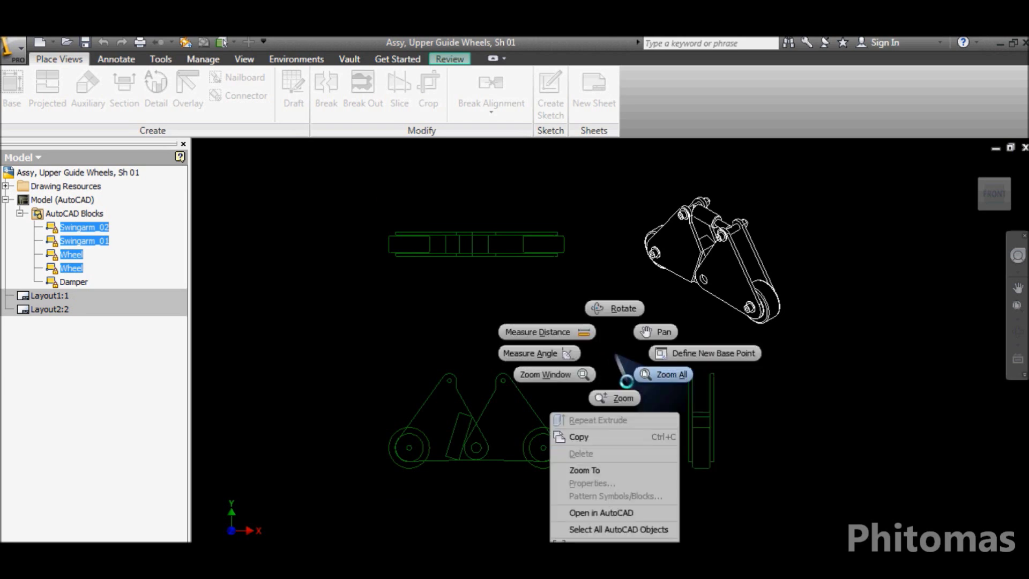
{"action": "left_click", "coordinate": [605, 434]}
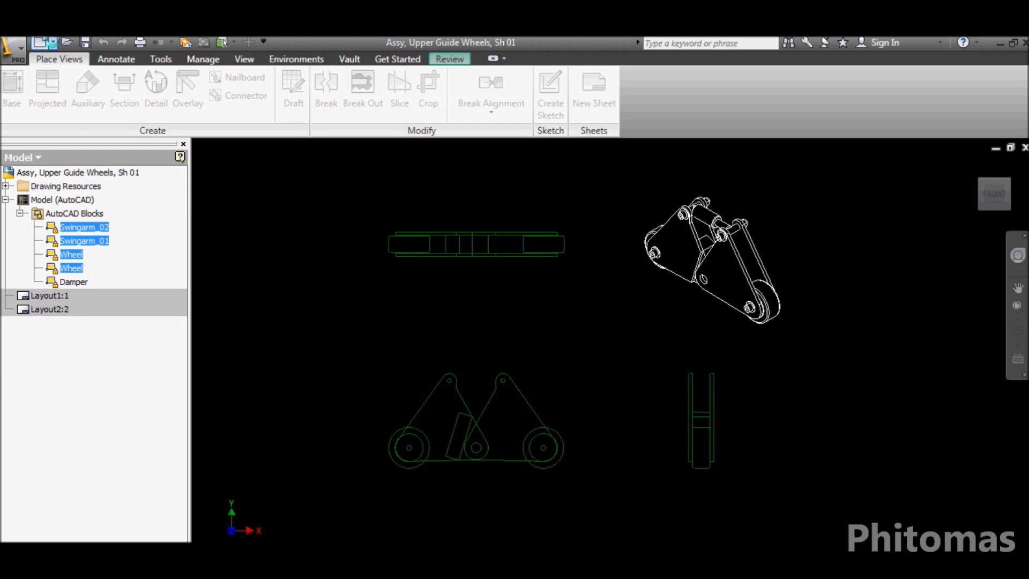
{"action": "left_click", "coordinate": [53, 42]}
Start a new part and paste the copied swingarm, wheel and damper geometry into Sketch1.
{"action": "left_click", "coordinate": [59, 127]}
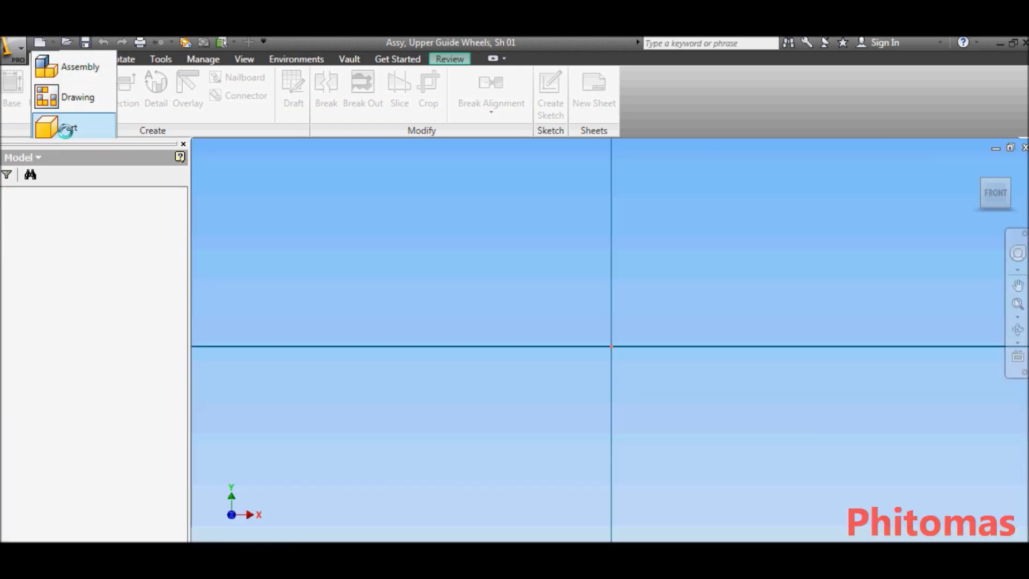
{"action": "right_click", "coordinate": [432, 217]}
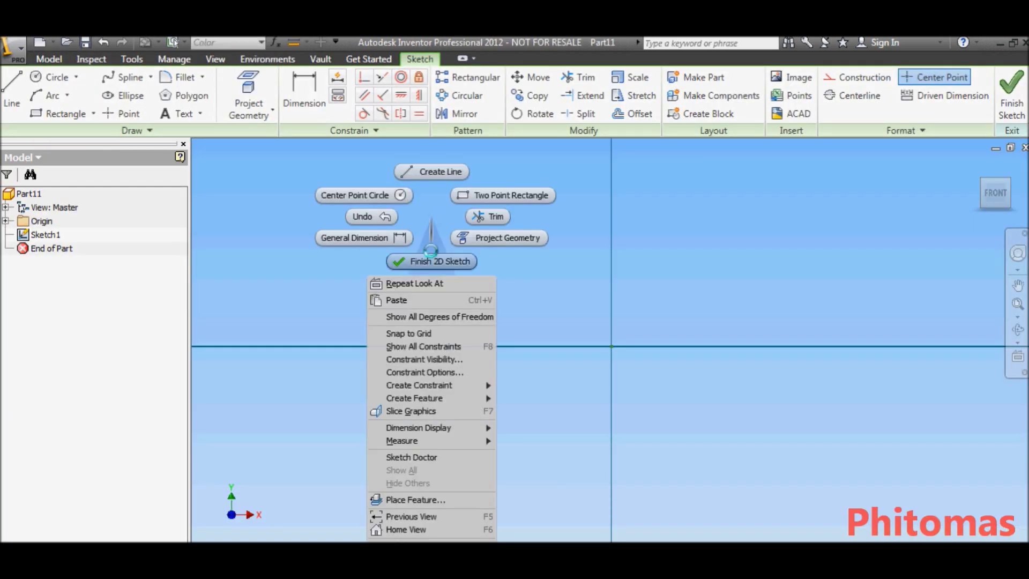
{"action": "left_click", "coordinate": [423, 299]}
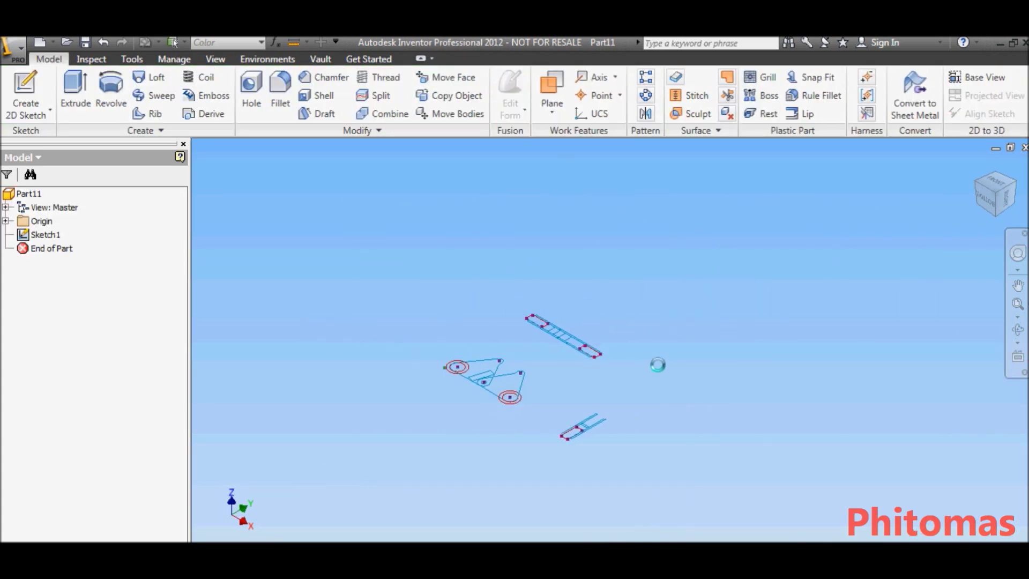
Create a 2D-to-3D base view from the swingarm sketch on the chosen cube face.
{"action": "left_click", "coordinate": [976, 76]}
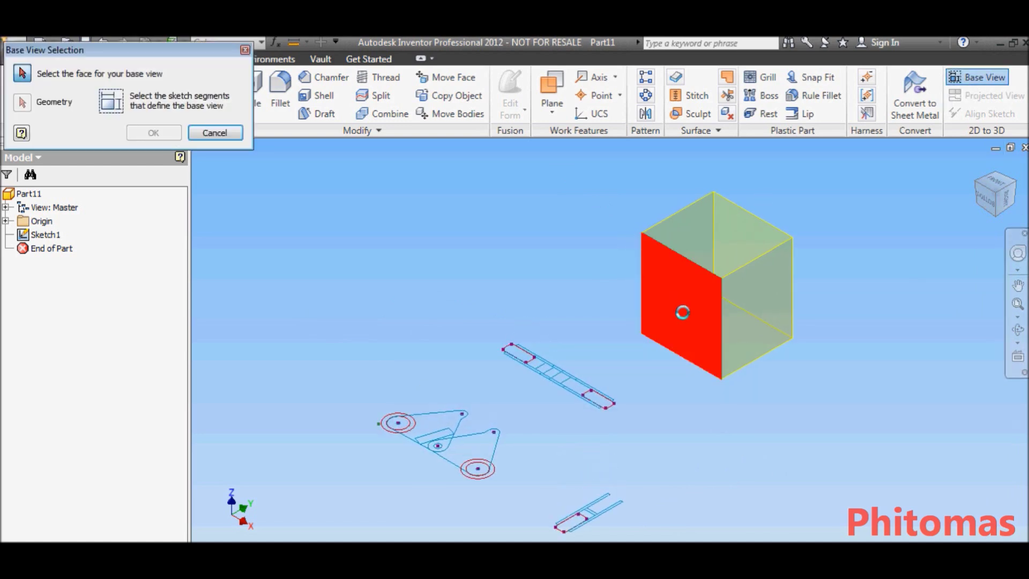
{"action": "left_click", "coordinate": [679, 310]}
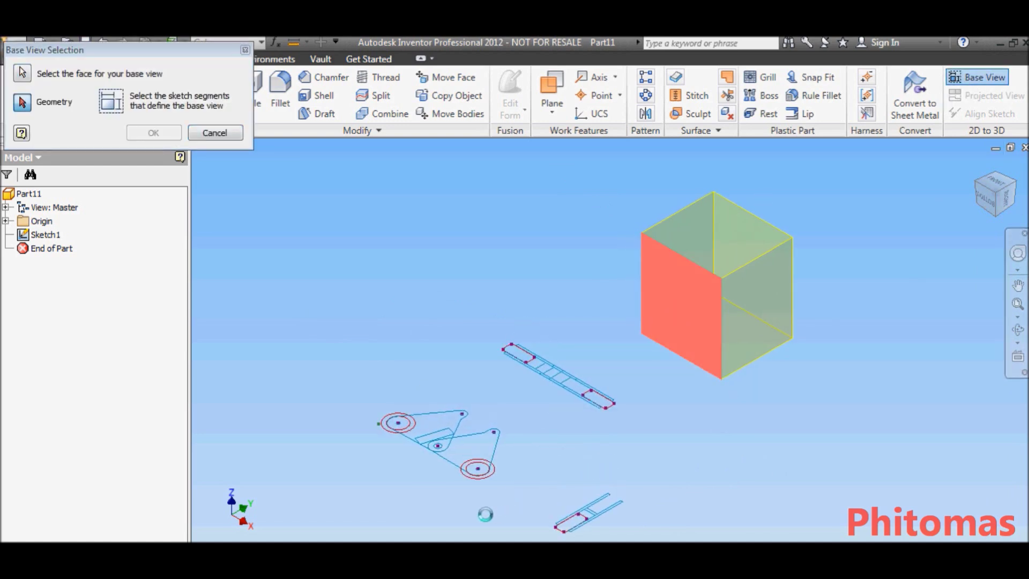
{"action": "left_click", "coordinate": [460, 456]}
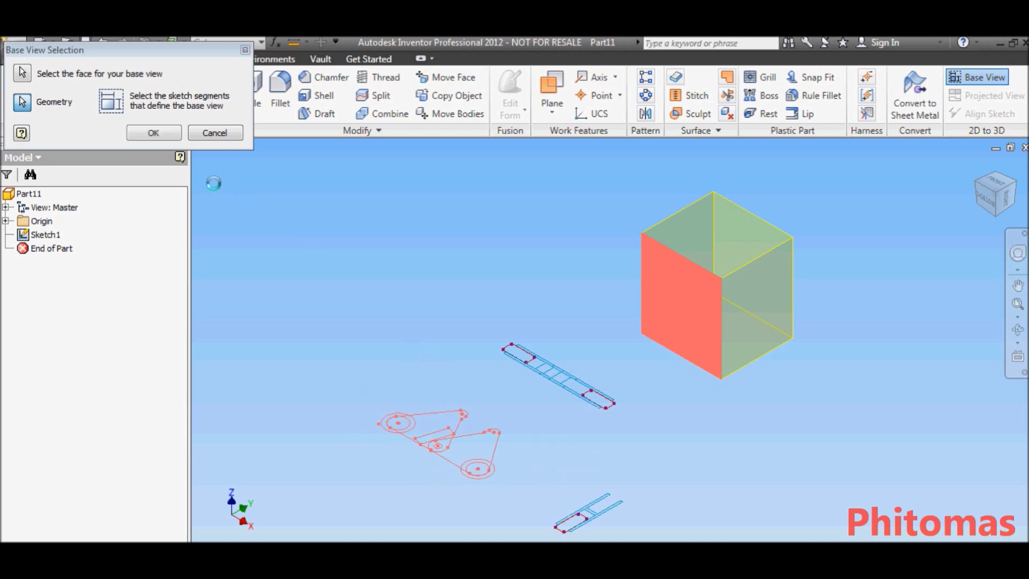
{"action": "left_click", "coordinate": [148, 133]}
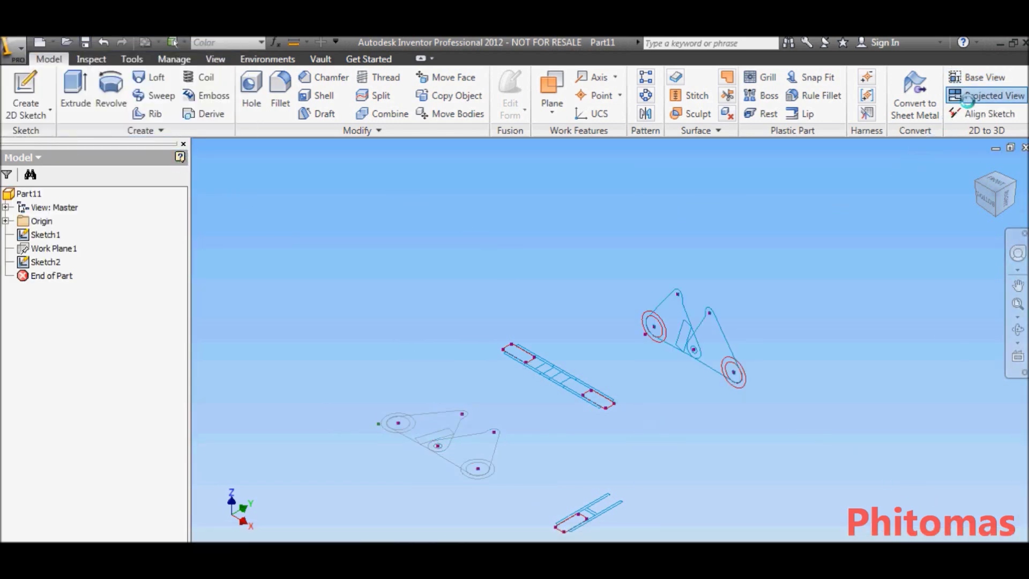
Create a projected view from the small side-view sketch, adding Sketch3.
{"action": "left_click", "coordinate": [986, 95]}
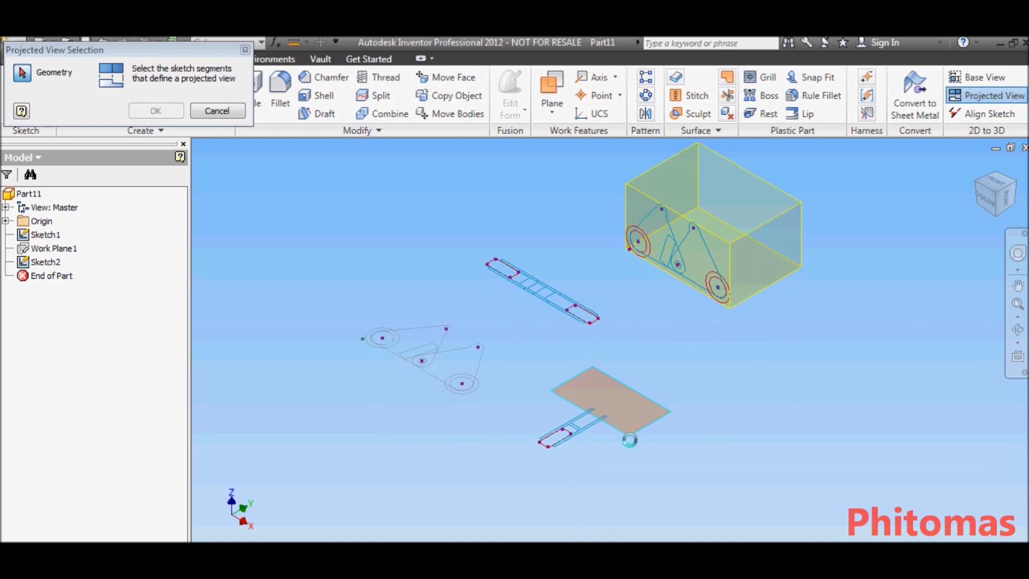
{"action": "left_click", "coordinate": [572, 428]}
{"action": "left_click", "coordinate": [156, 111]}
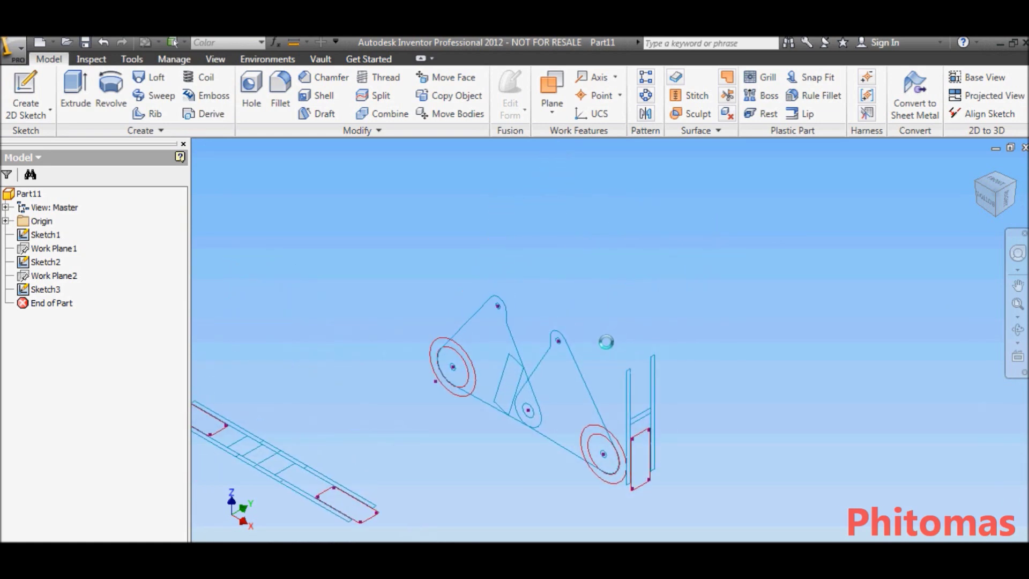
Begin an extrusion with both triangular plate profiles and the circular end region.
{"action": "left_click", "coordinate": [75, 88]}
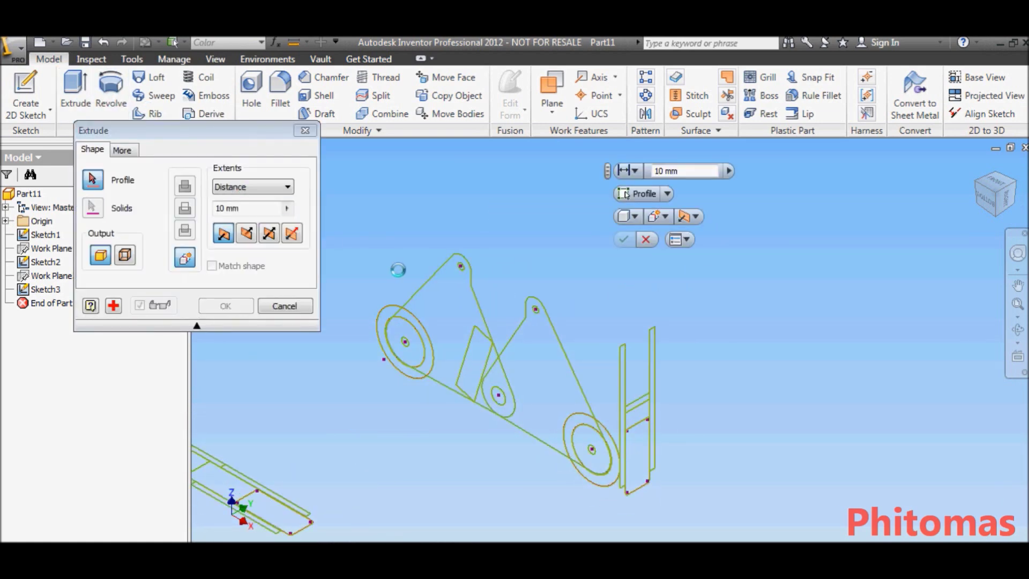
{"action": "left_click", "coordinate": [455, 297]}
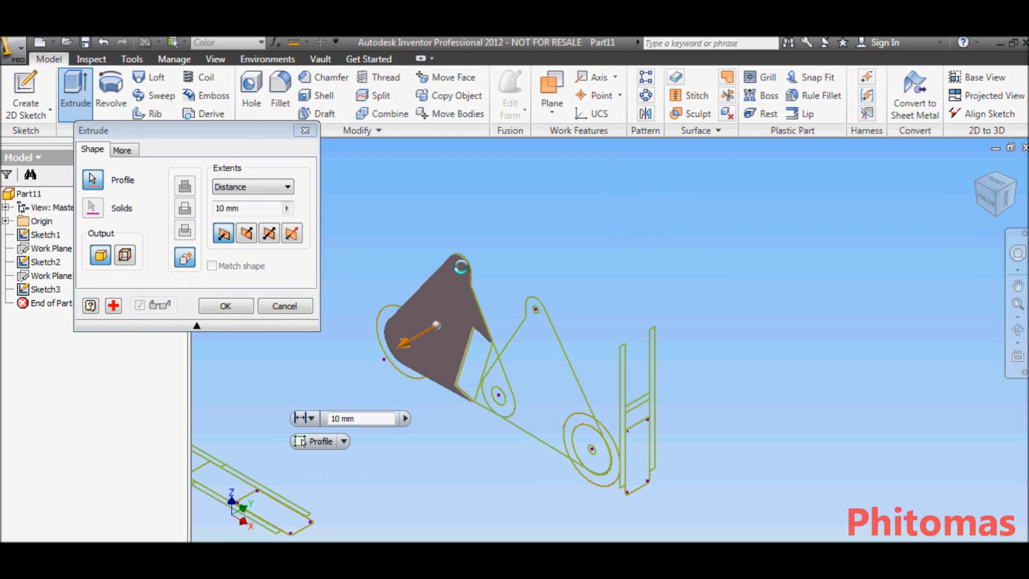
{"action": "left_click", "coordinate": [537, 312]}
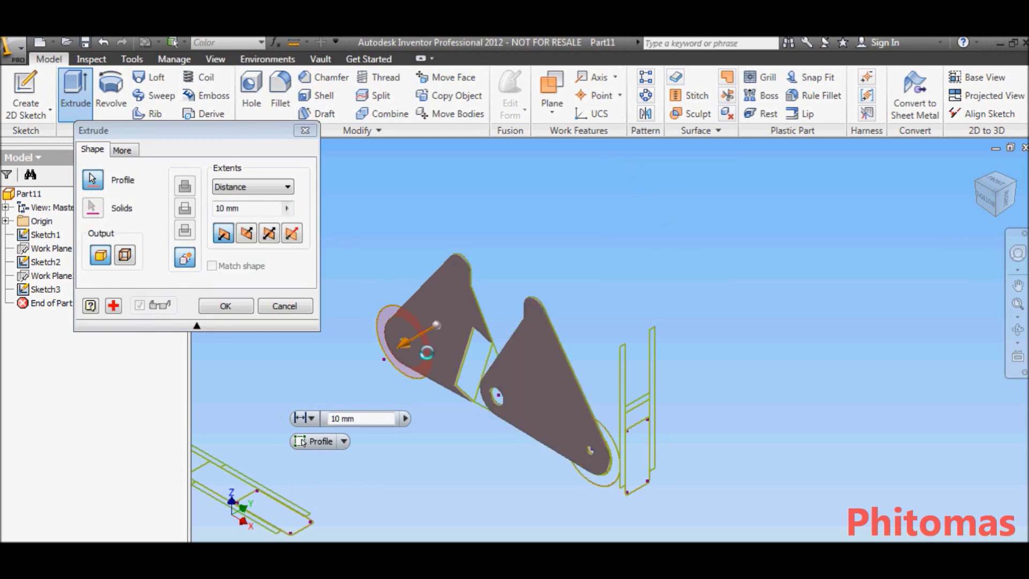
{"action": "scroll", "coordinate": [410, 343], "scroll_direction": "down", "scroll_amount": 3}
{"action": "scroll", "coordinate": [377, 329], "scroll_direction": "down", "scroll_amount": 3}
{"action": "left_click", "coordinate": [376, 329]}
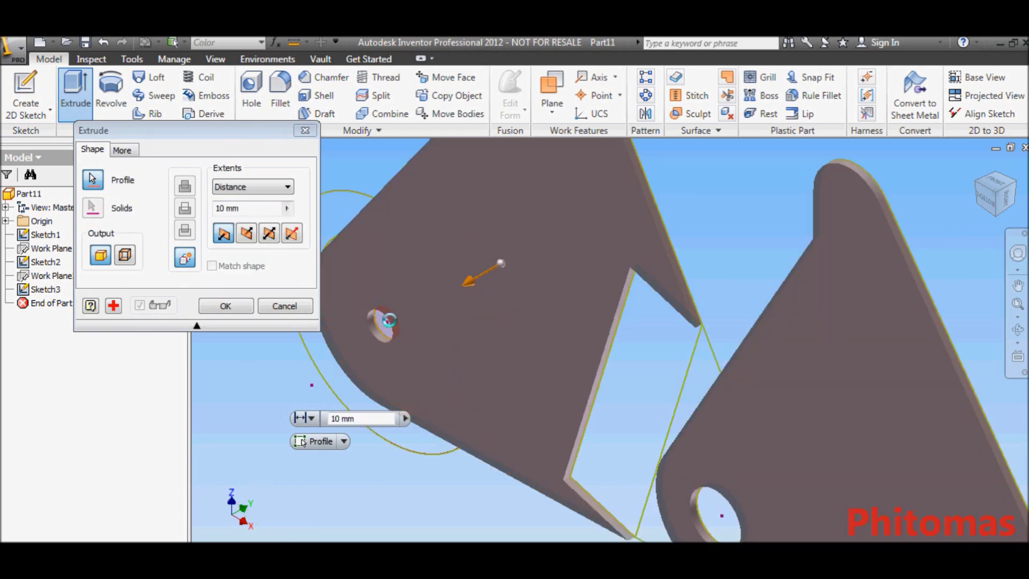
{"action": "scroll", "coordinate": [519, 360], "scroll_direction": "up", "scroll_amount": 4}
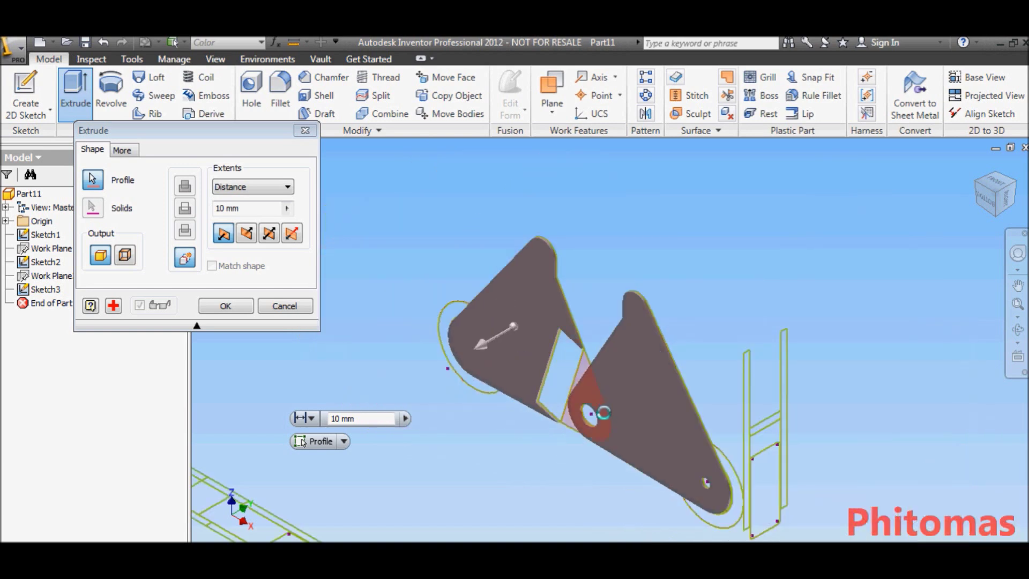
{"action": "scroll", "coordinate": [717, 486], "scroll_direction": "down", "scroll_amount": 3}
{"action": "middle_click_drag", "start_coordinate": [716, 486], "coordinate": [642, 407]}
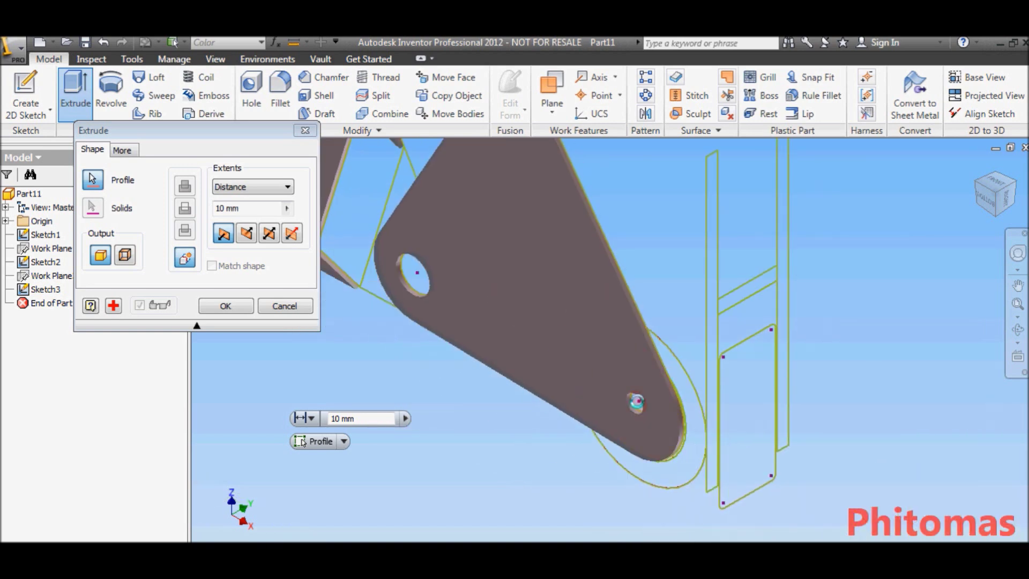
Measure the thickness from the side-view edge, add the slot region, and create Extrusion1.
{"action": "left_click", "coordinate": [287, 208]}
{"action": "left_click", "coordinate": [337, 211]}
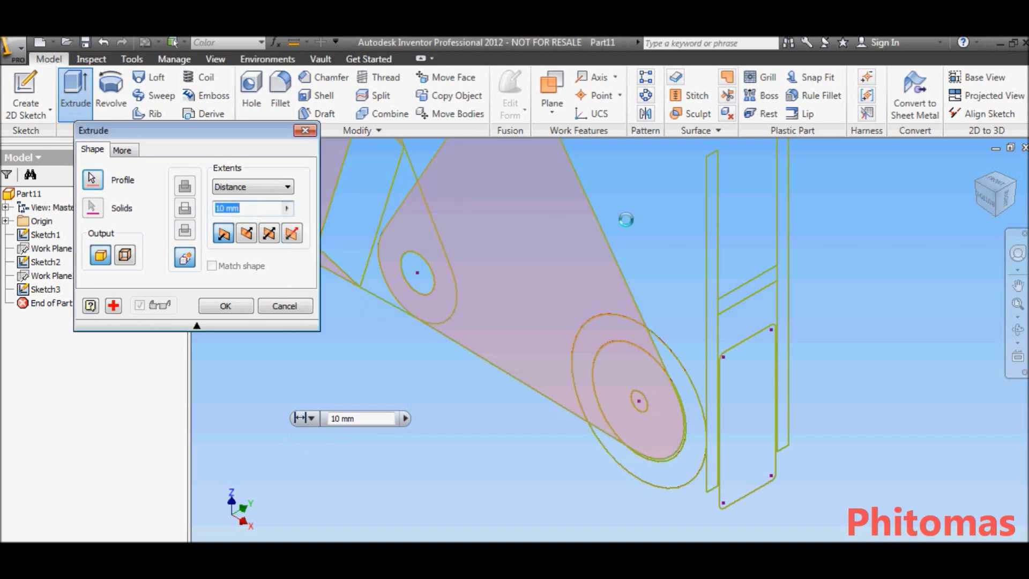
{"action": "scroll", "coordinate": [626, 222], "scroll_direction": "down", "scroll_amount": 3}
{"action": "left_click", "coordinate": [738, 270]}
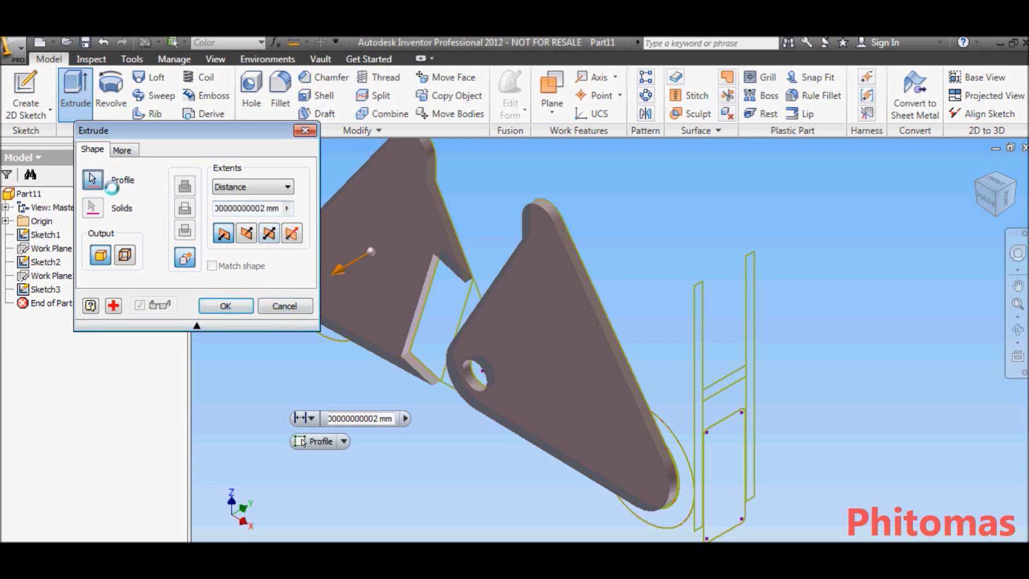
{"action": "left_click", "coordinate": [419, 309]}
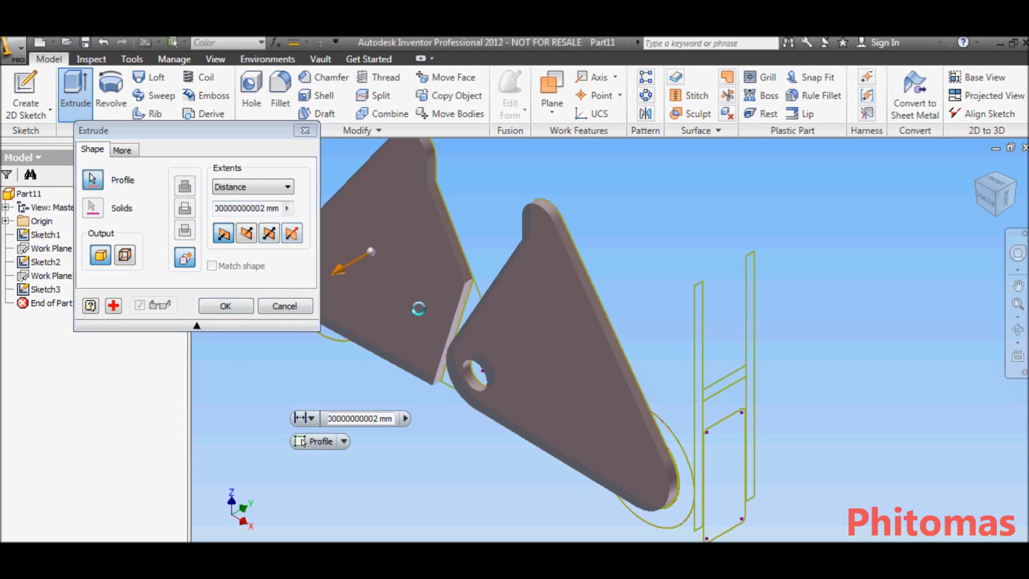
{"action": "left_click", "coordinate": [236, 305]}
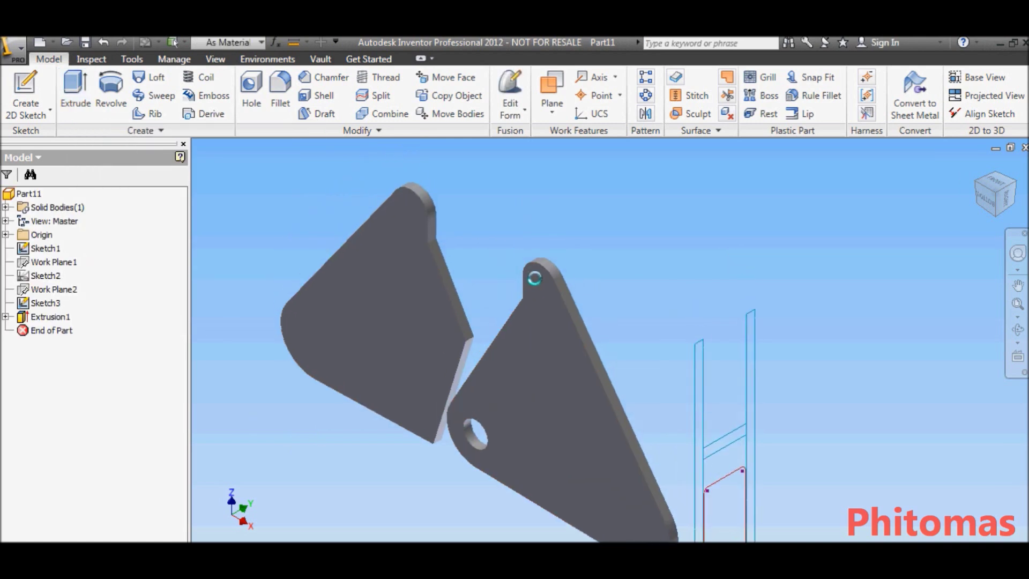
Make the consumed Sketch2 under Extrusion1 available again for reuse.
{"action": "scroll", "coordinate": [582, 287], "scroll_direction": "down", "scroll_amount": 3}
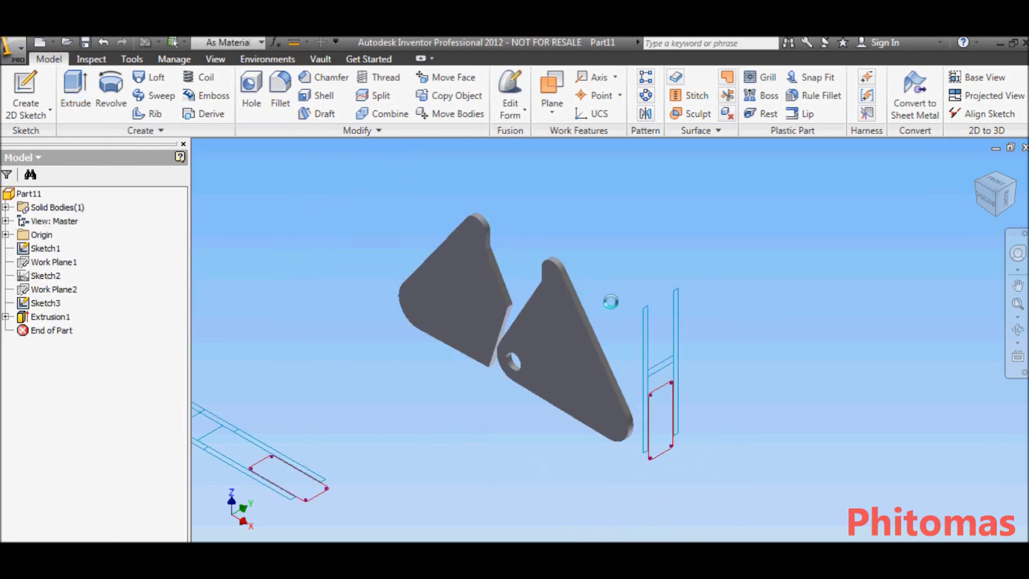
{"action": "left_click", "coordinate": [6, 317]}
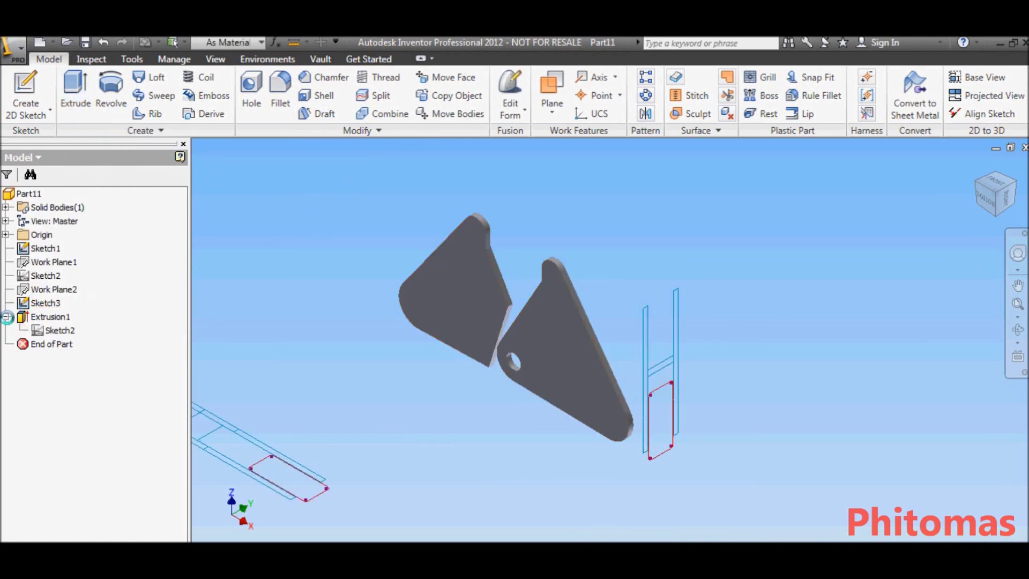
{"action": "right_click", "coordinate": [58, 331]}
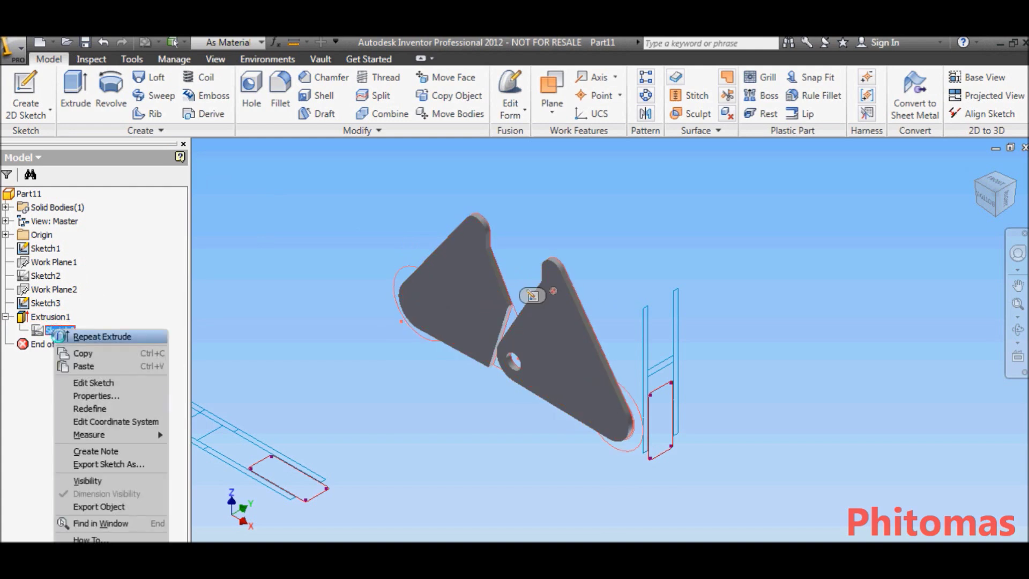
{"action": "left_click", "coordinate": [110, 465]}
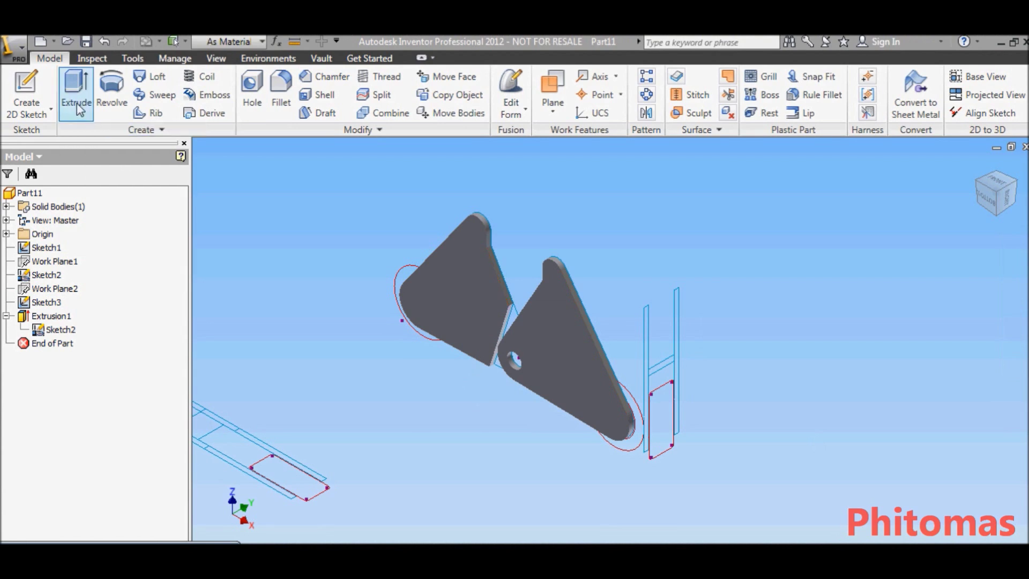
Begin a new extrusion selecting the round end disc profiles on both plates.
{"action": "left_click", "coordinate": [77, 101]}
{"action": "scroll", "coordinate": [428, 284], "scroll_direction": "up", "scroll_amount": 4}
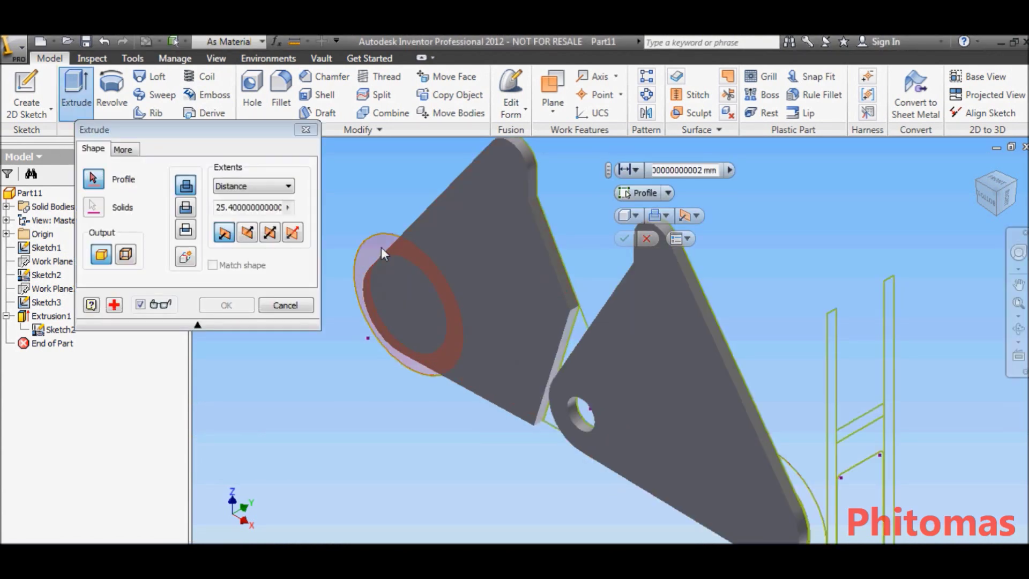
{"action": "left_click", "coordinate": [381, 247]}
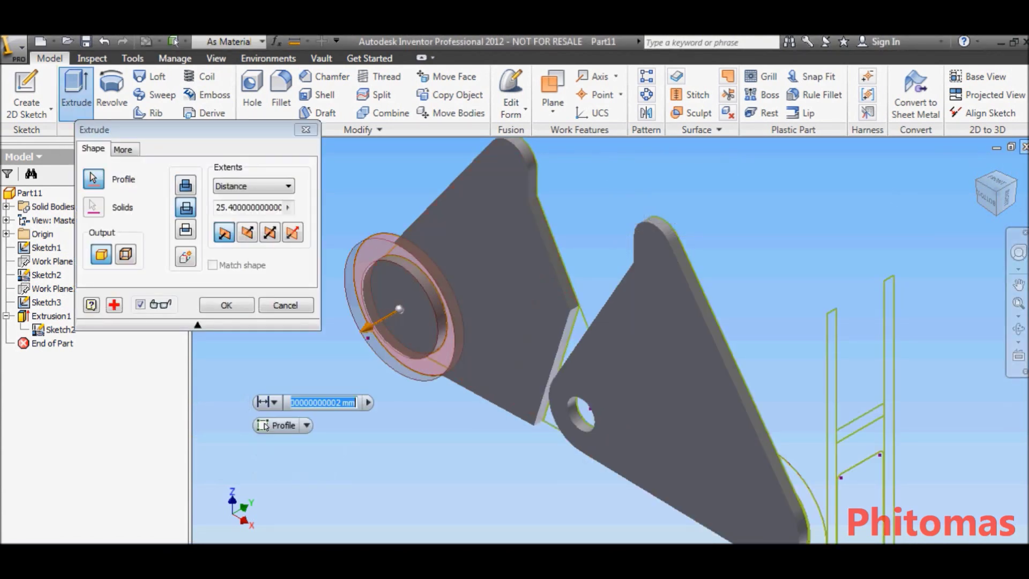
{"action": "key", "text": "F6"}
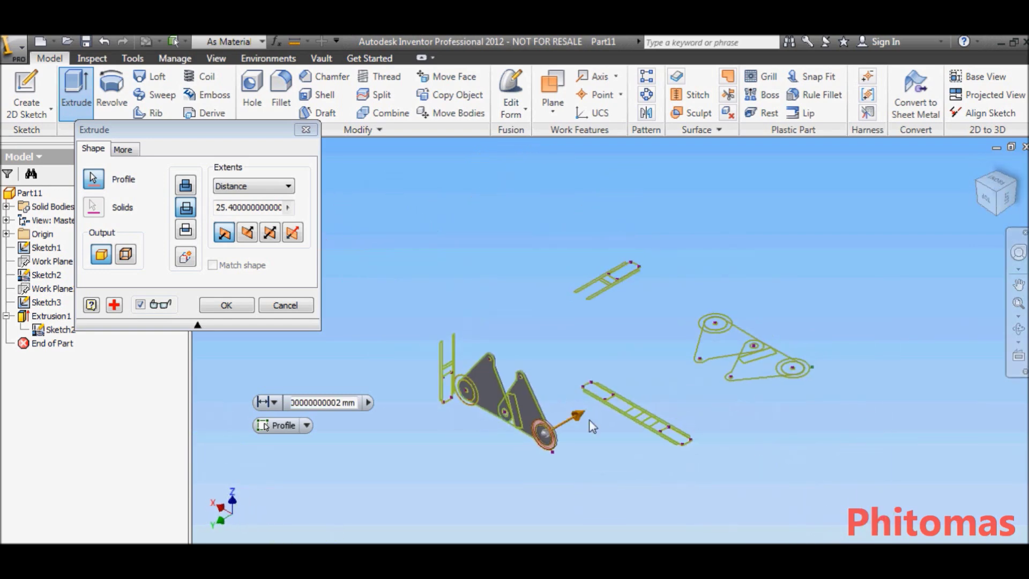
{"action": "scroll", "coordinate": [532, 436], "scroll_direction": "up", "scroll_amount": 4}
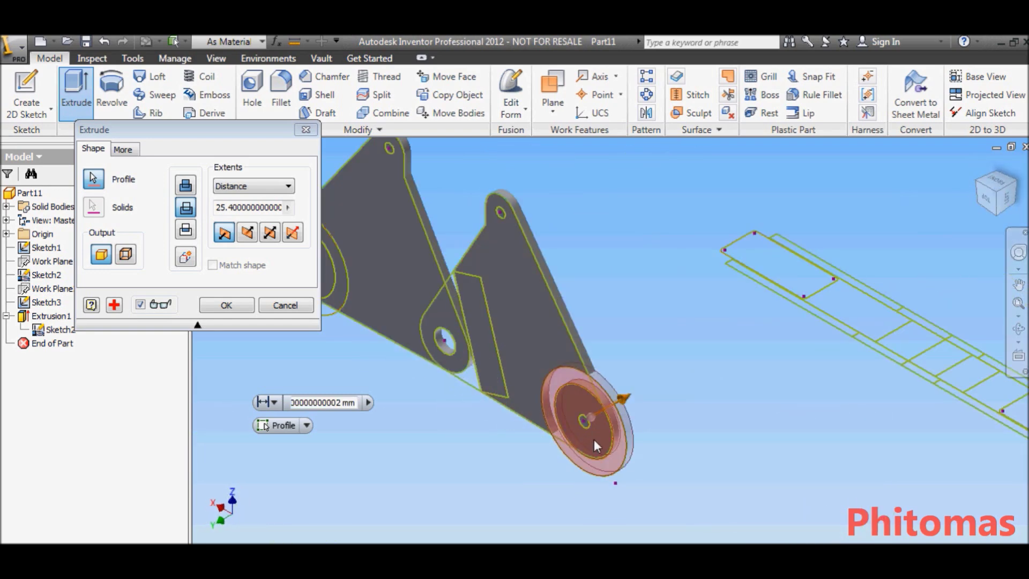
{"action": "middle_click_drag", "start_coordinate": [398, 432], "coordinate": [536, 474]}
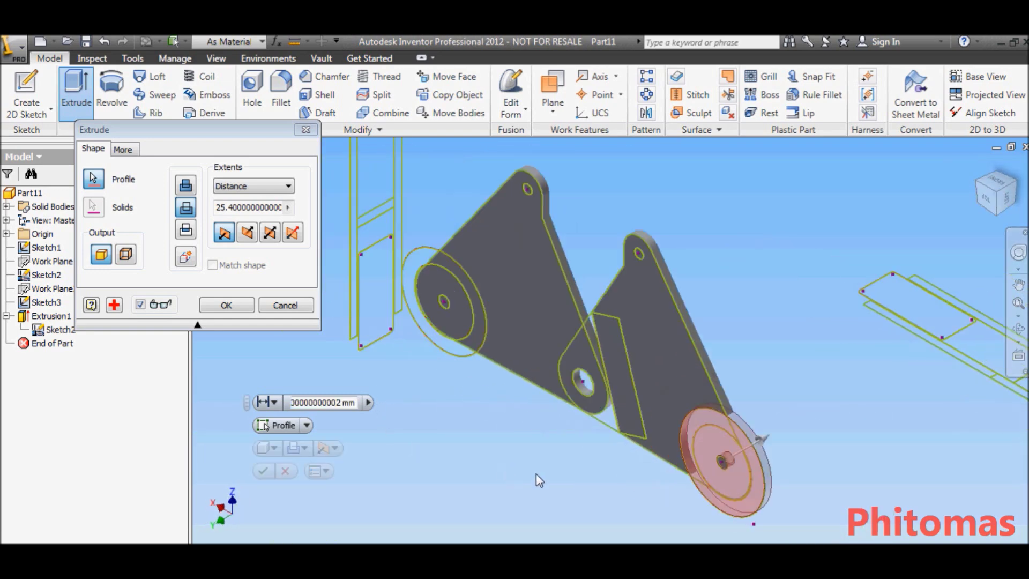
{"action": "left_click", "coordinate": [458, 319]}
{"action": "left_click", "coordinate": [490, 328]}
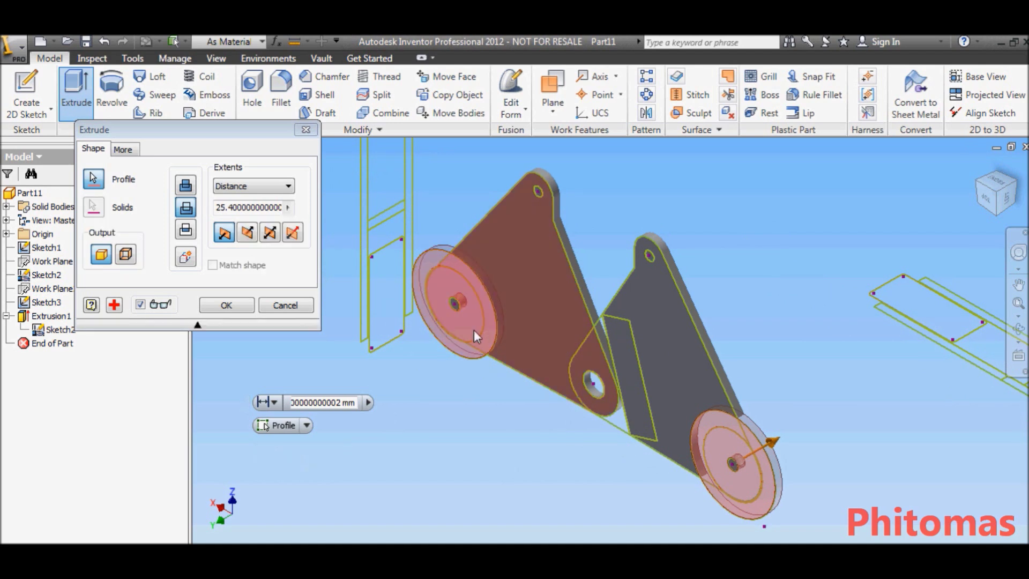
Flip the direction, measure the depth from a sketch edge, and create Extrusion2.
{"action": "left_click", "coordinate": [245, 238]}
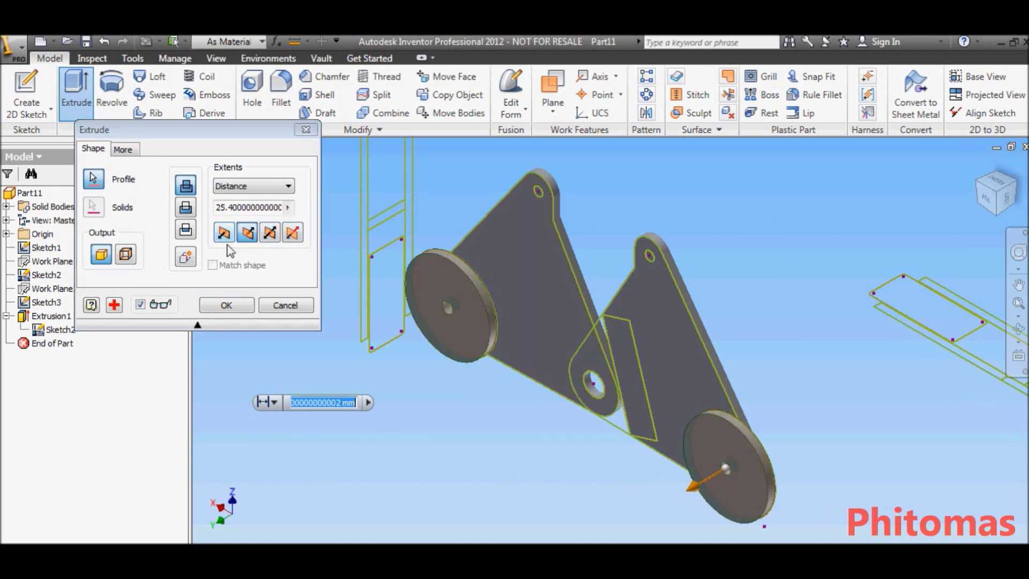
{"action": "left_click", "coordinate": [288, 208]}
{"action": "left_click", "coordinate": [337, 210]}
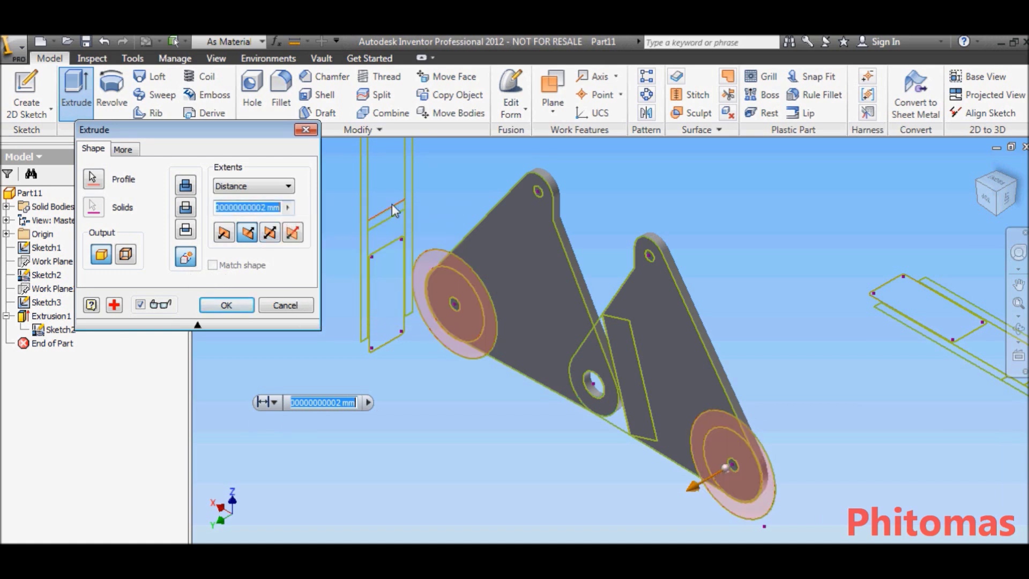
{"action": "left_click", "coordinate": [392, 204]}
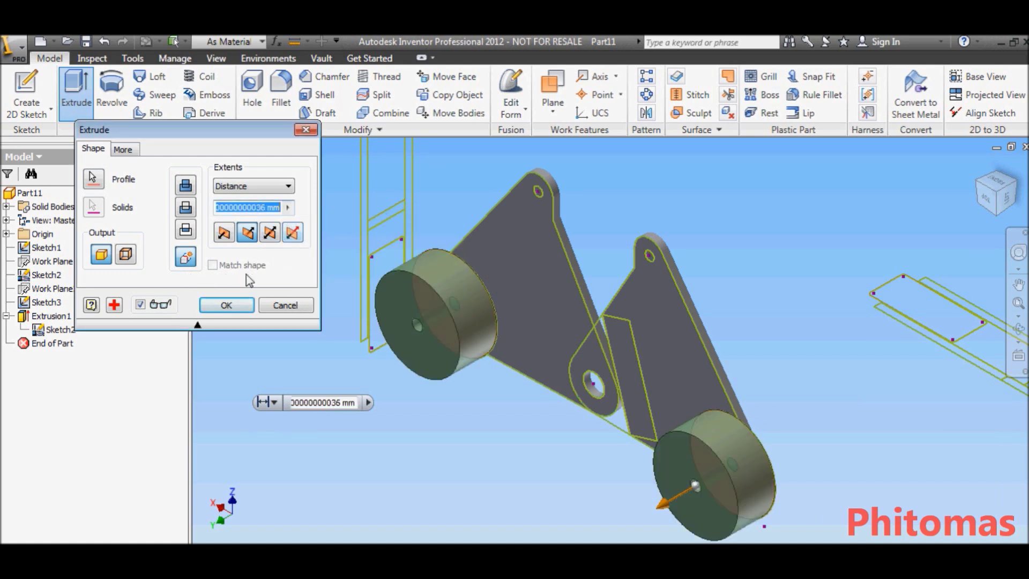
{"action": "left_click", "coordinate": [238, 309]}
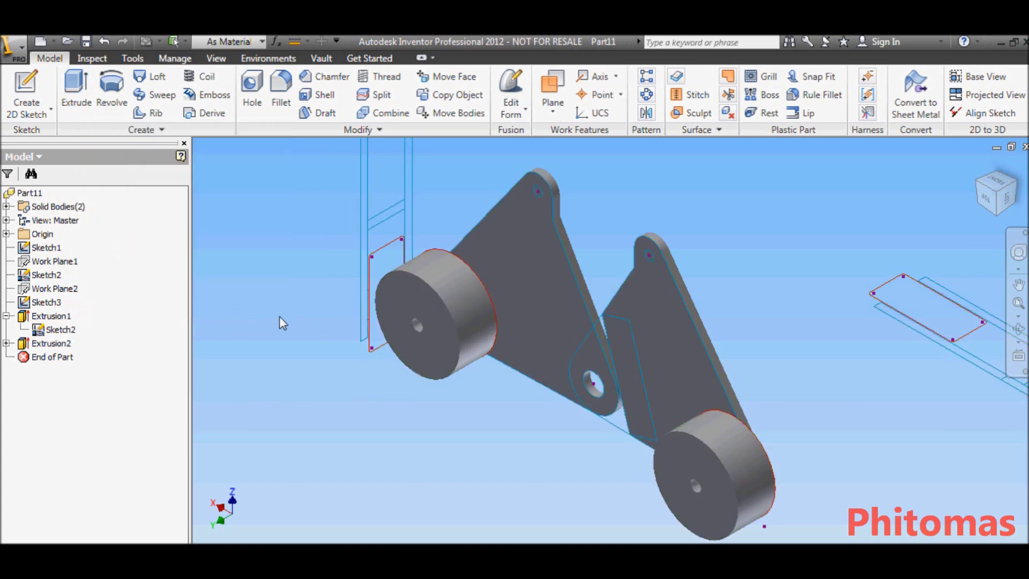
Set the appearance of the Extrusion2 hub cylinders to Red.
{"action": "left_click", "coordinate": [53, 343]}
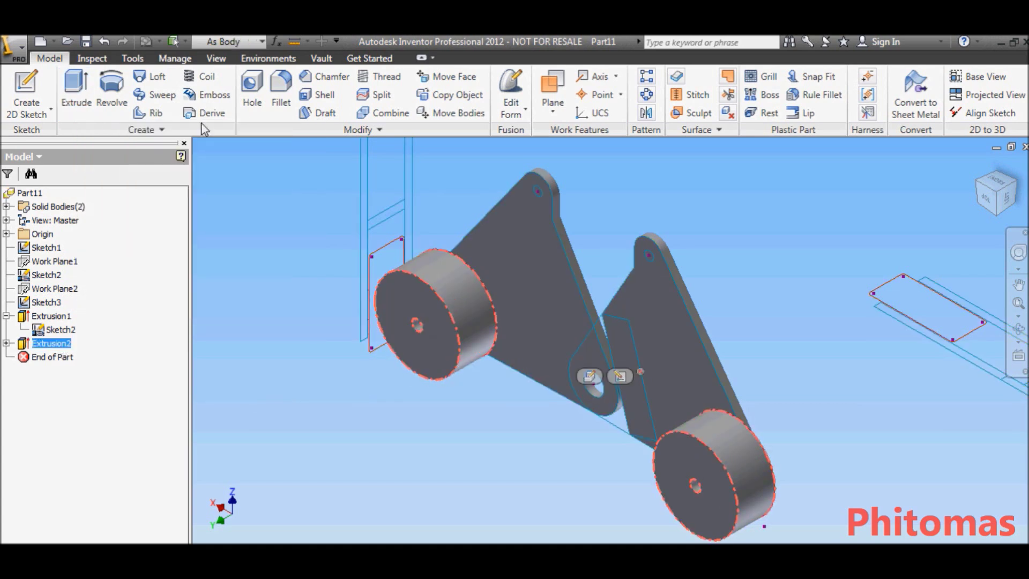
{"action": "left_click", "coordinate": [262, 42]}
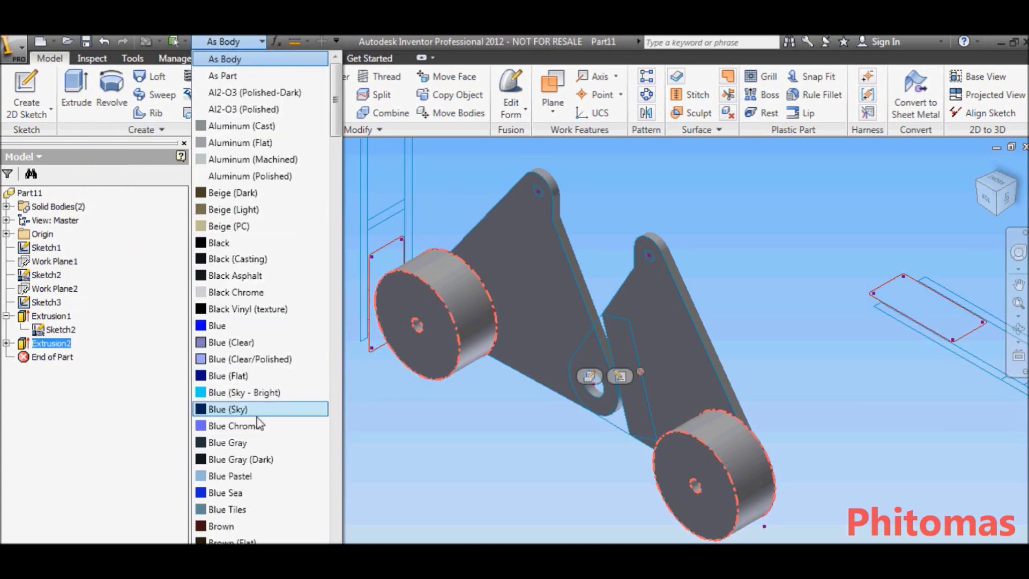
{"action": "scroll", "coordinate": [259, 423], "scroll_direction": "down", "scroll_amount": 20}
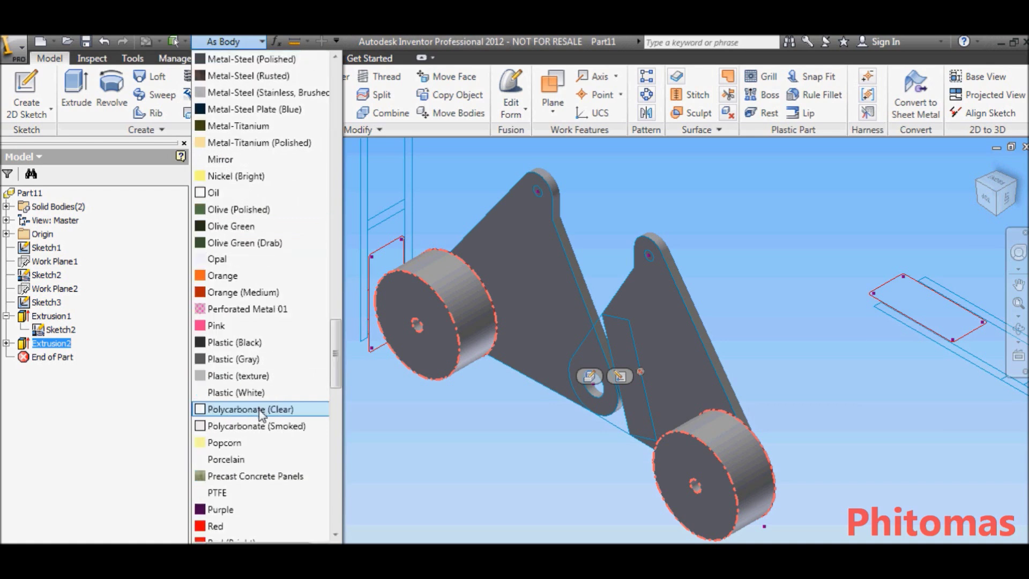
{"action": "left_click", "coordinate": [216, 527]}
{"action": "left_click", "coordinate": [466, 451]}
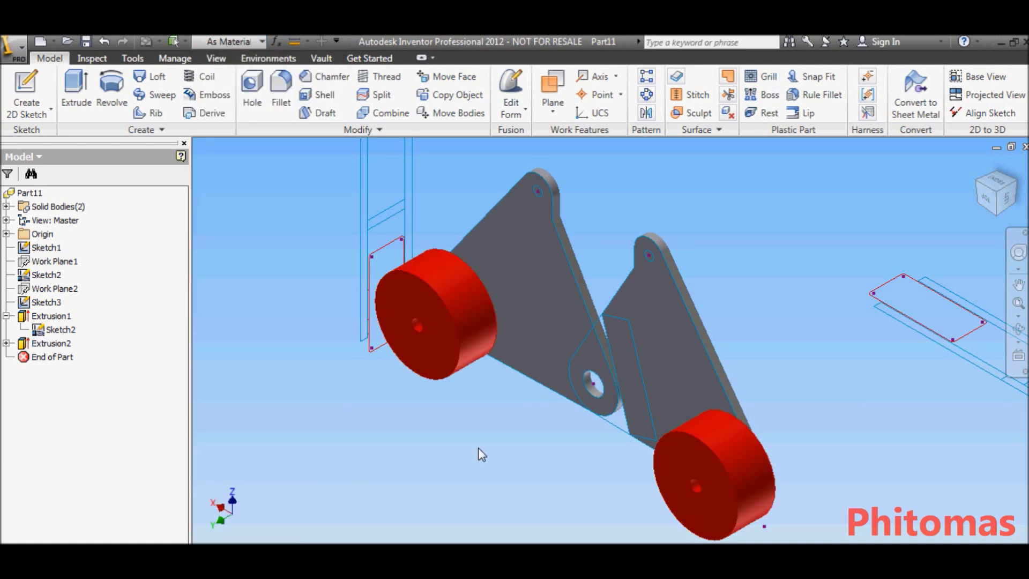
Extrude the middle profile as a new solid, flipped, with depth measured from a sketch edge.
{"action": "left_click", "coordinate": [84, 102]}
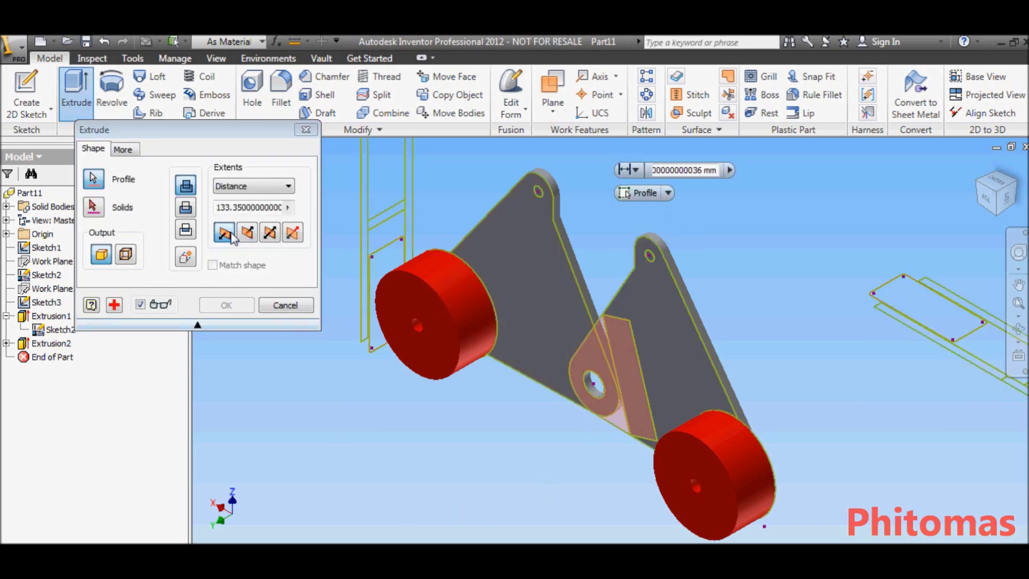
{"action": "left_click", "coordinate": [185, 259]}
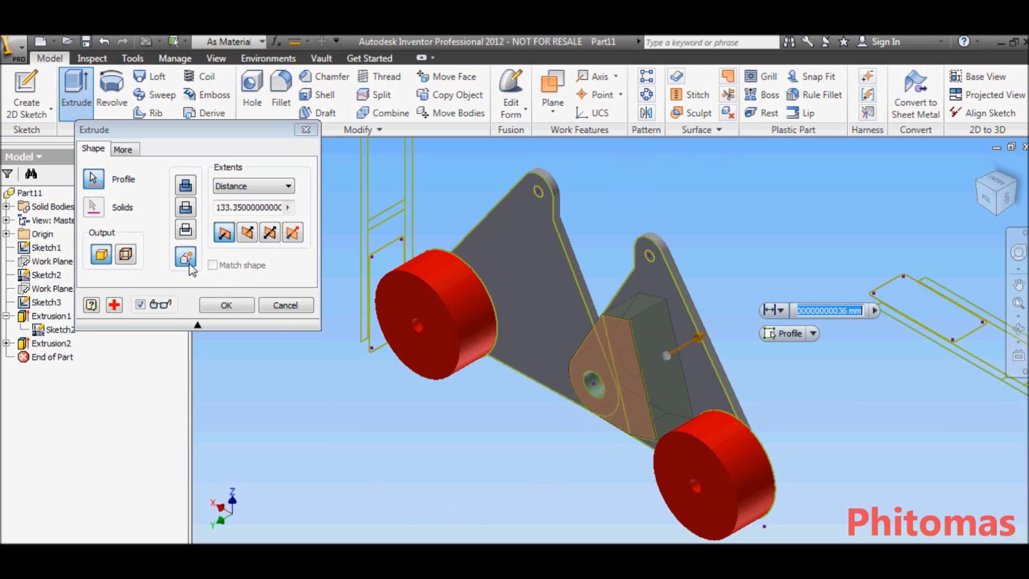
{"action": "left_click", "coordinate": [248, 238]}
{"action": "mouse_move", "coordinate": [555, 419]}
{"action": "left_mouse_down"}
{"action": "mouse_move", "coordinate": [530, 435]}
{"action": "mouse_move", "coordinate": [551, 428]}
{"action": "left_mouse_up"}
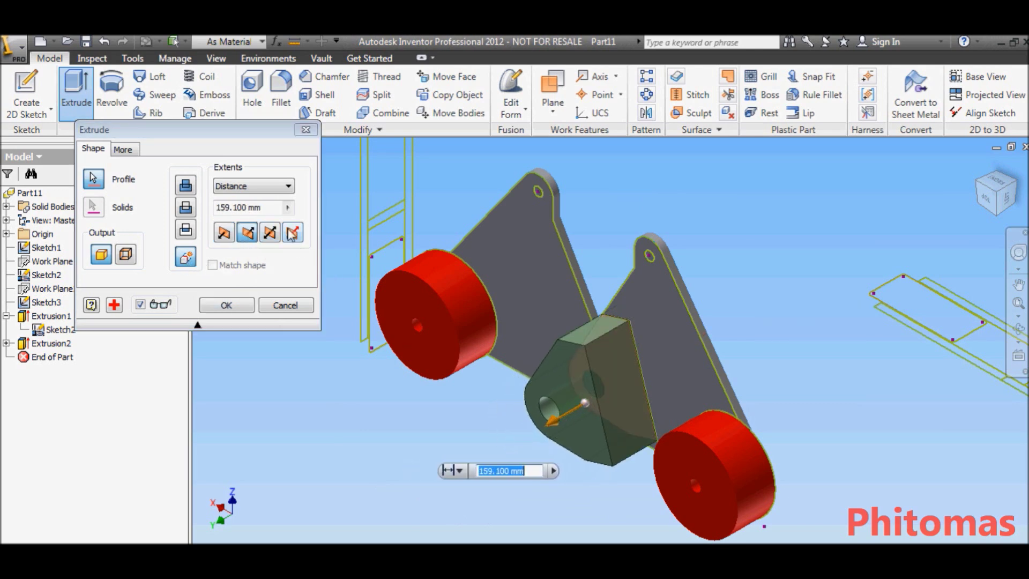
{"action": "left_click", "coordinate": [288, 207]}
{"action": "left_click", "coordinate": [346, 211]}
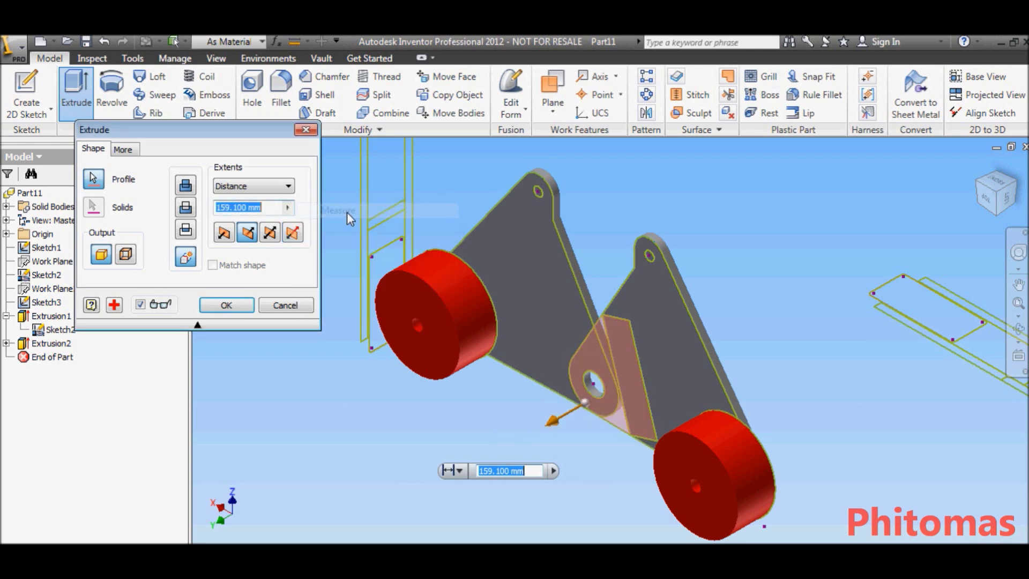
{"action": "left_click", "coordinate": [385, 220]}
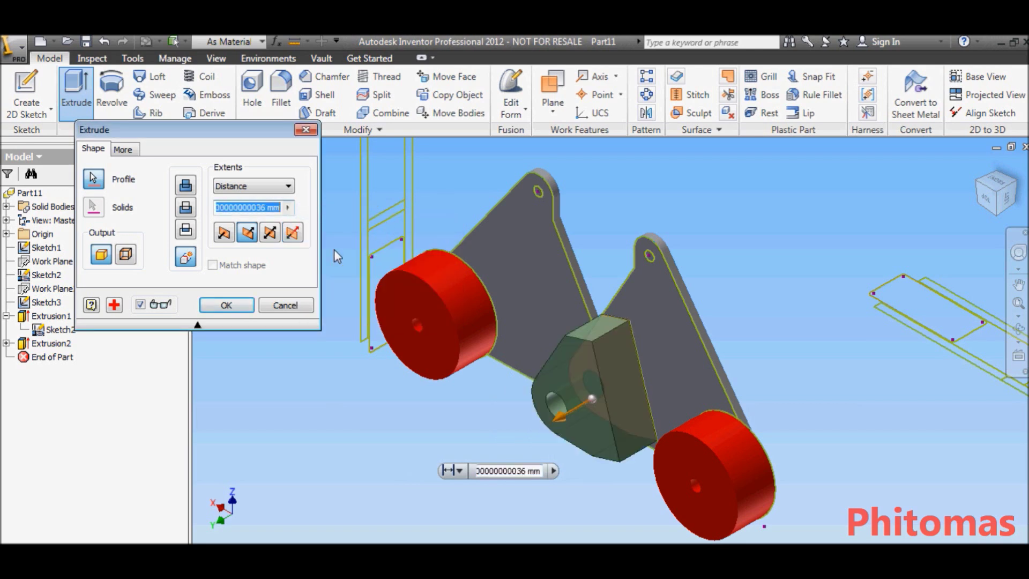
{"action": "left_click", "coordinate": [226, 305]}
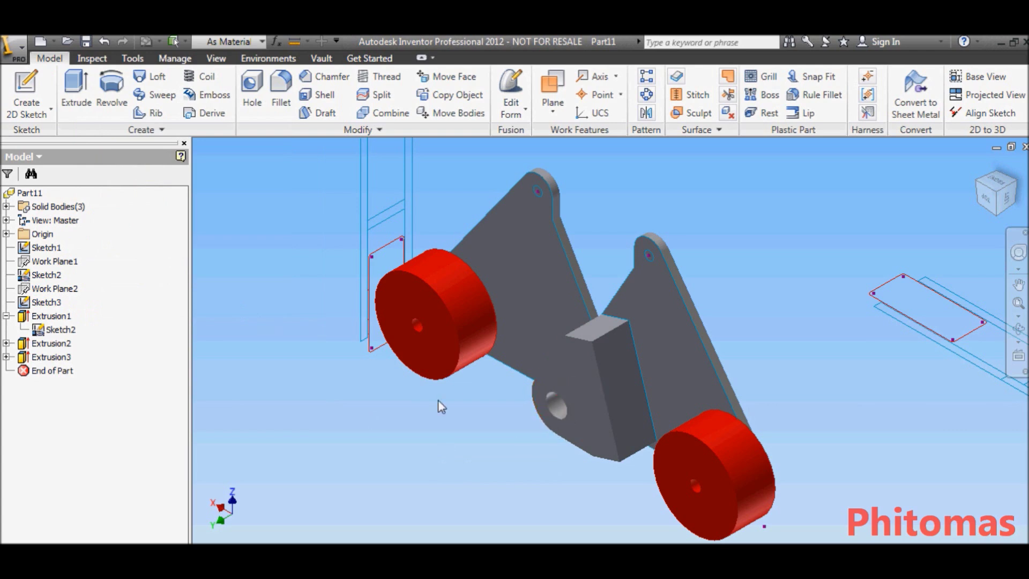
Set the appearance of the Extrusion3 block to Blue.
{"action": "left_click", "coordinate": [60, 362]}
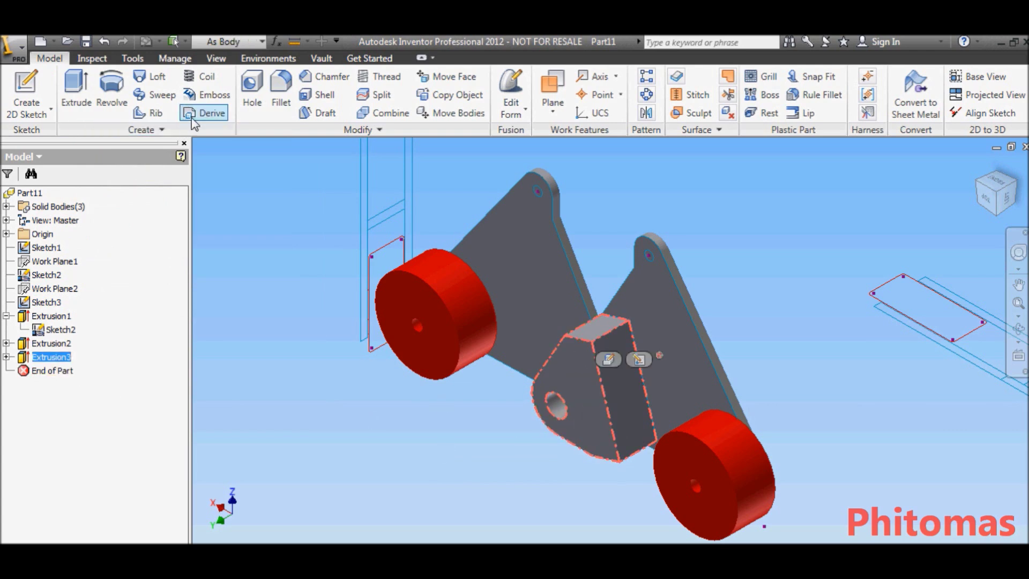
{"action": "left_click", "coordinate": [263, 41]}
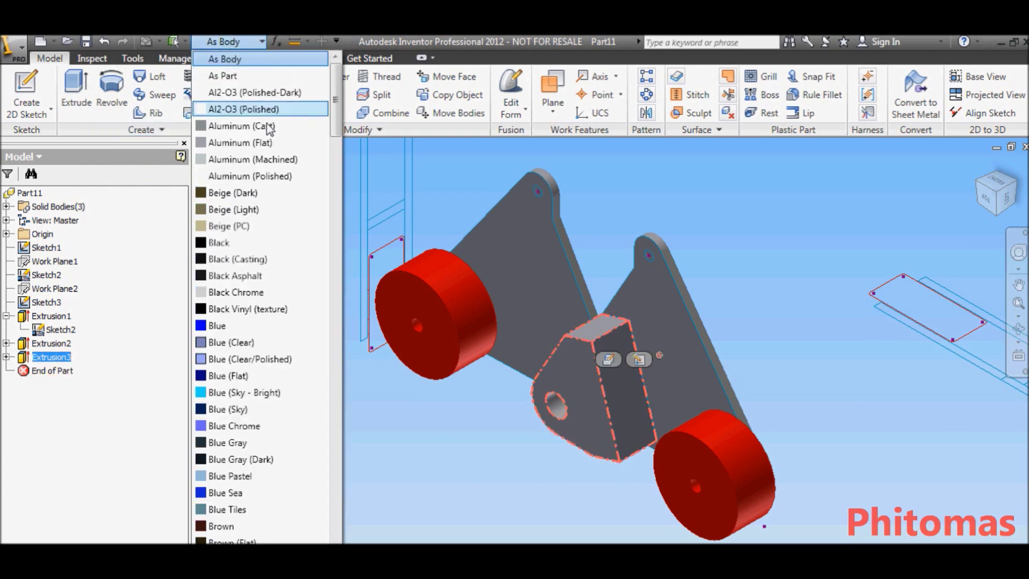
{"action": "left_click", "coordinate": [230, 325]}
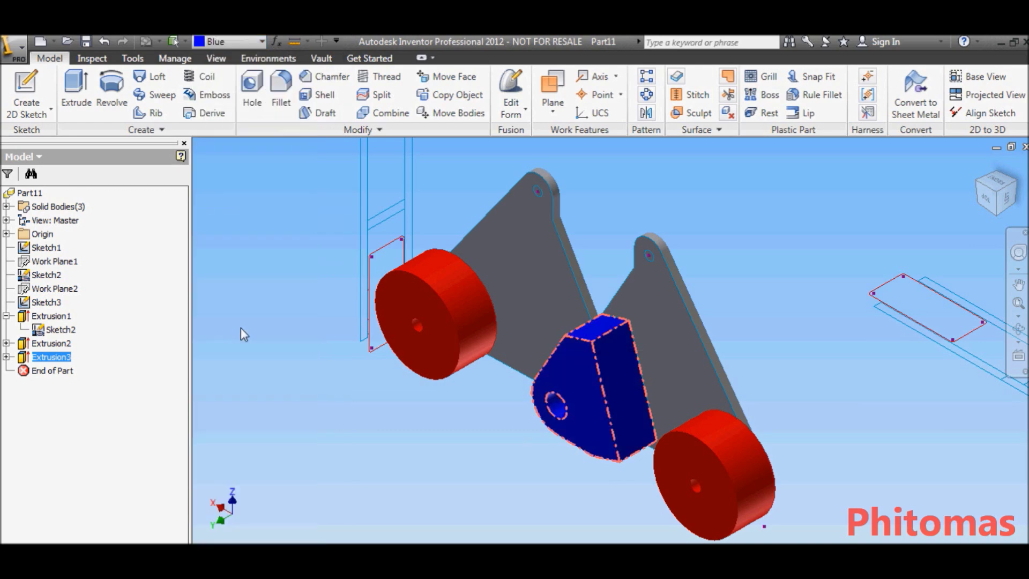
{"action": "left_click", "coordinate": [427, 444]}
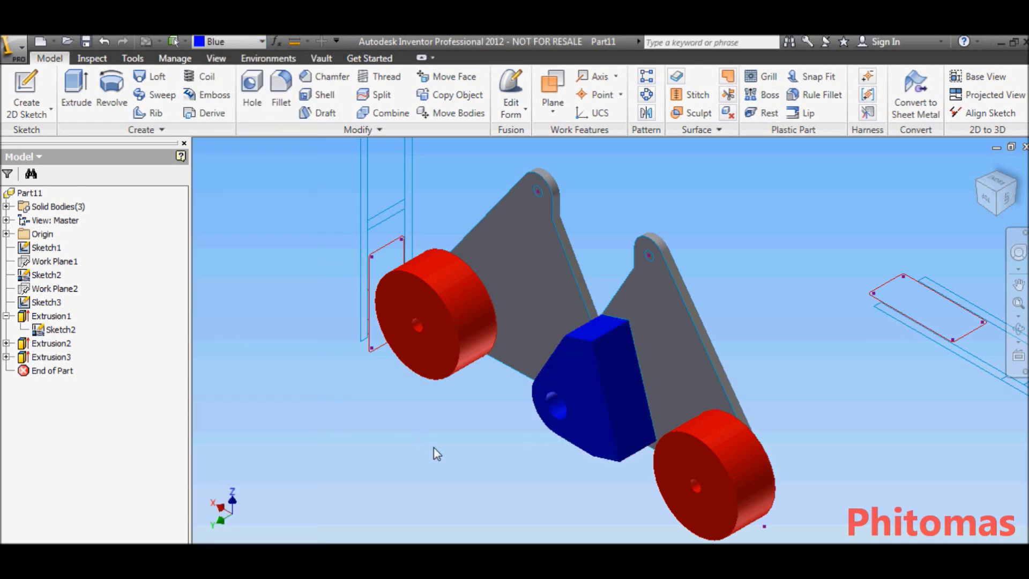
{"action": "left_click", "coordinate": [994, 173]}
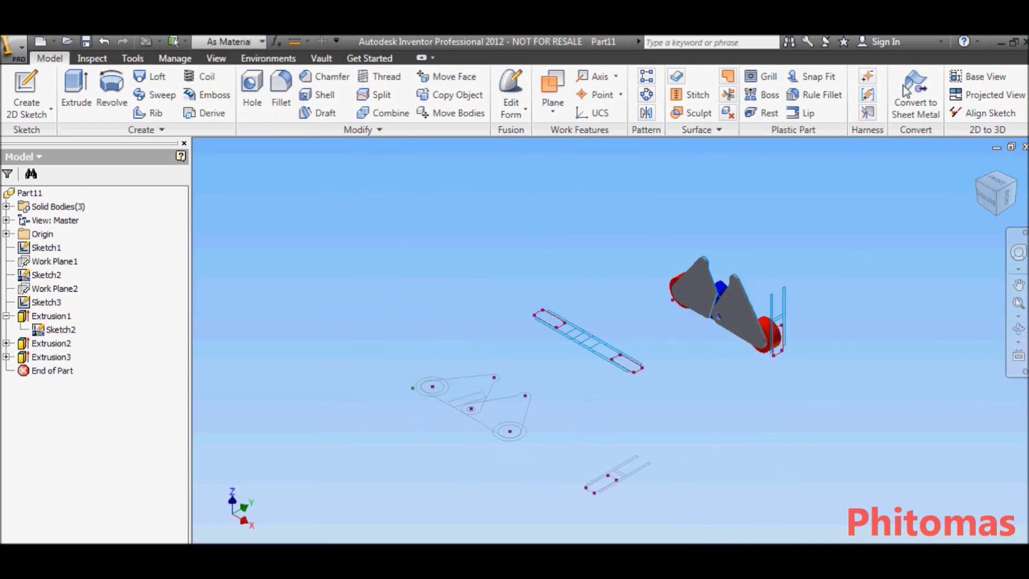
Create a base view on the large side face from the selected sketch segments, producing Sketch4.
{"action": "left_click", "coordinate": [985, 77]}
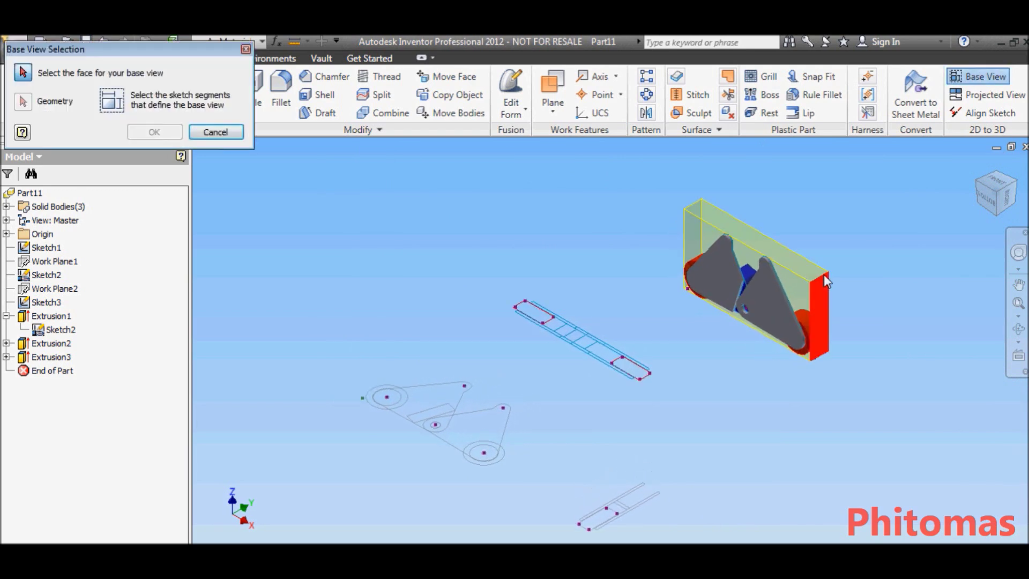
{"action": "left_click", "coordinate": [829, 291]}
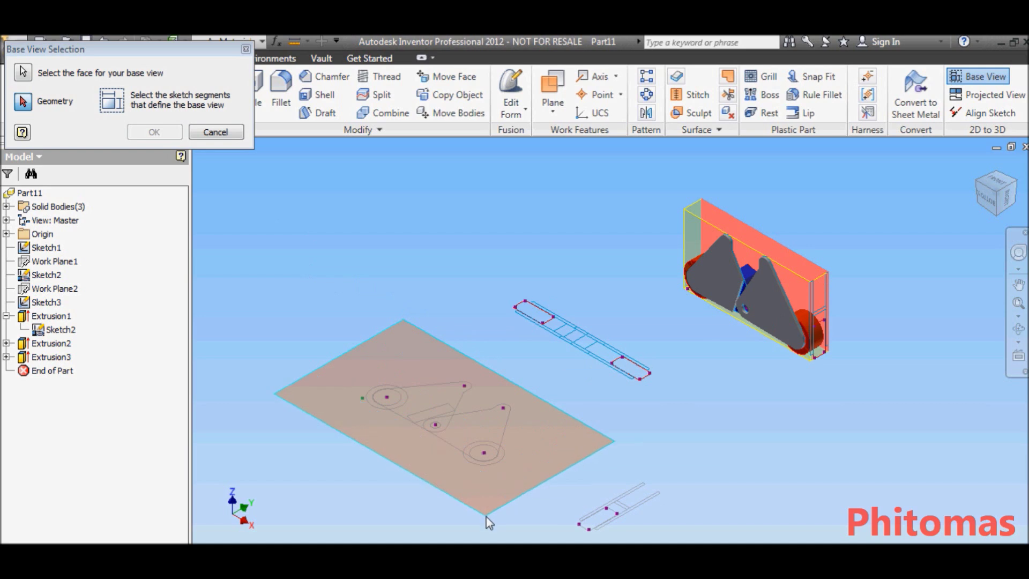
{"action": "left_click", "coordinate": [486, 516]}
{"action": "left_click", "coordinate": [157, 134]}
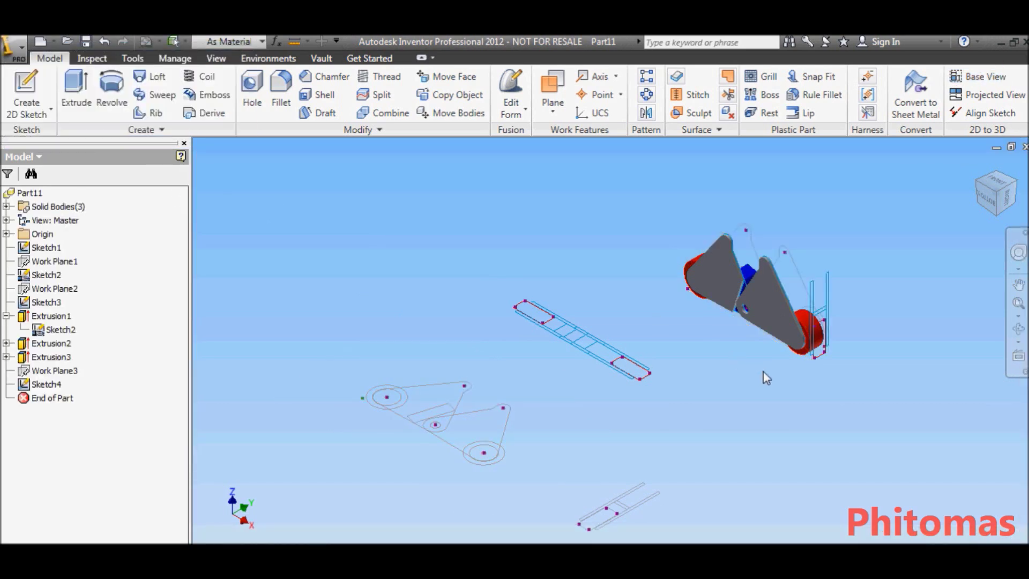
{"action": "scroll", "coordinate": [645, 422], "scroll_direction": "down", "scroll_amount": 2}
{"action": "scroll", "coordinate": [645, 423], "scroll_direction": "up", "scroll_amount": 4}
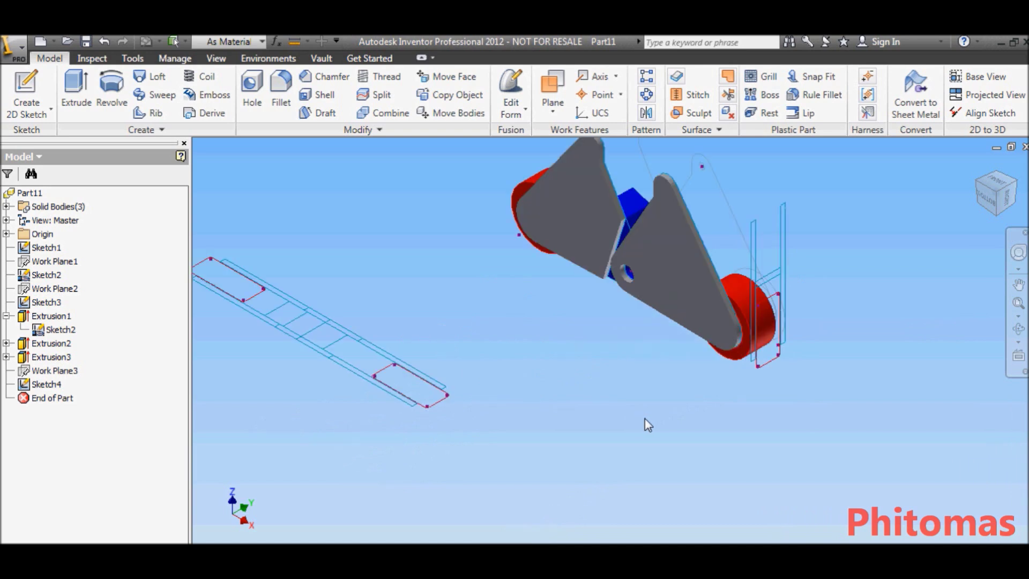
{"action": "left_click", "coordinate": [997, 184]}
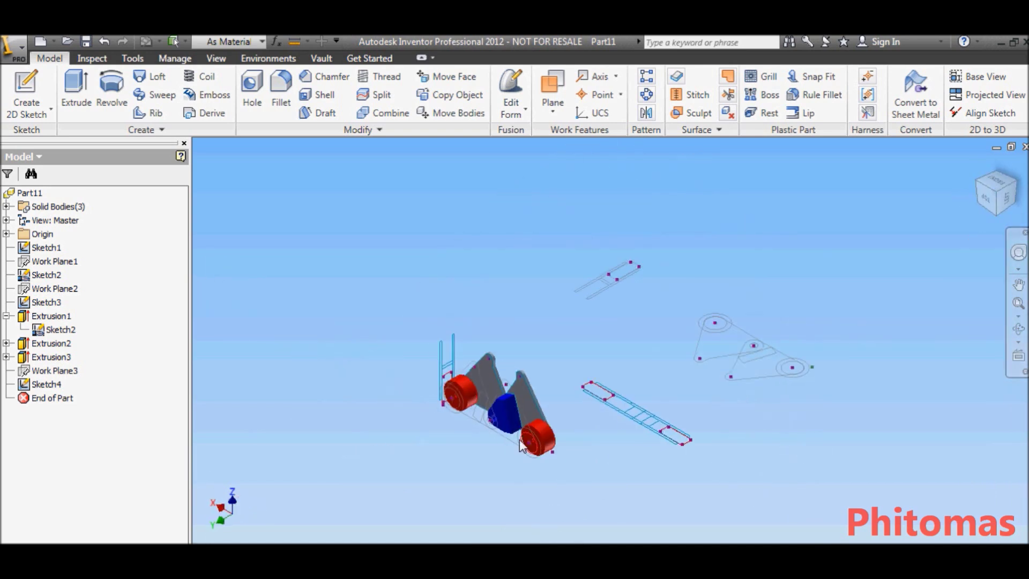
{"action": "scroll", "coordinate": [503, 450], "scroll_direction": "up", "scroll_amount": 3}
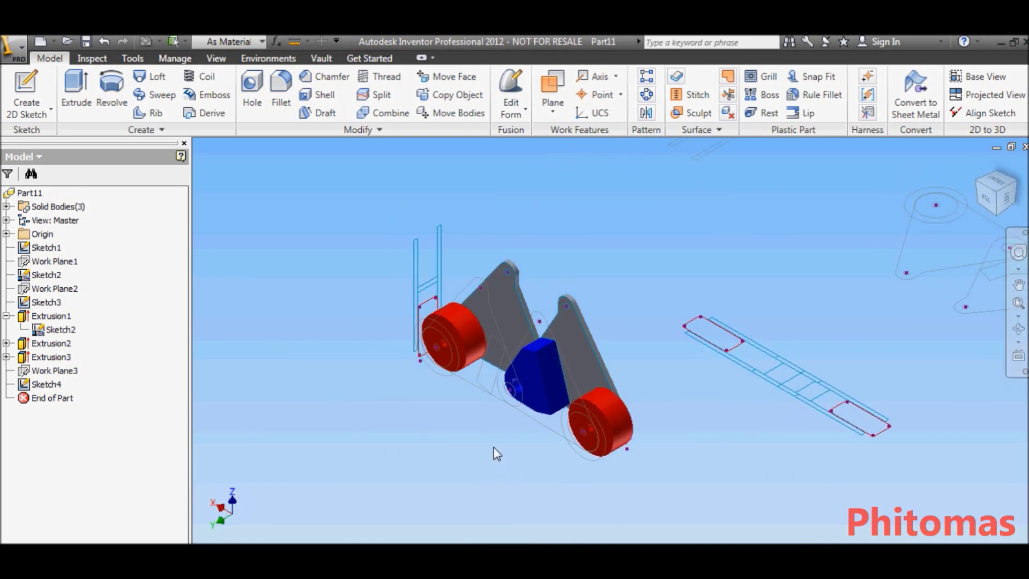
{"action": "left_click", "coordinate": [78, 102]}
Extrude the plate region as a new solid to the measured sketch-line corner, about 25.4 mm.
{"action": "scroll", "coordinate": [464, 344], "scroll_direction": "up", "scroll_amount": 3}
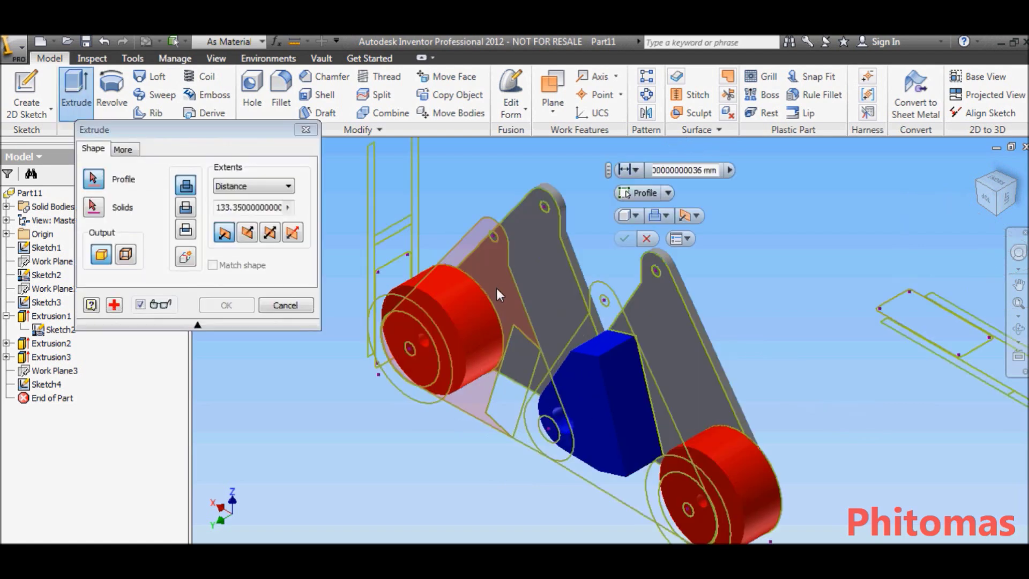
{"action": "left_click", "coordinate": [526, 369]}
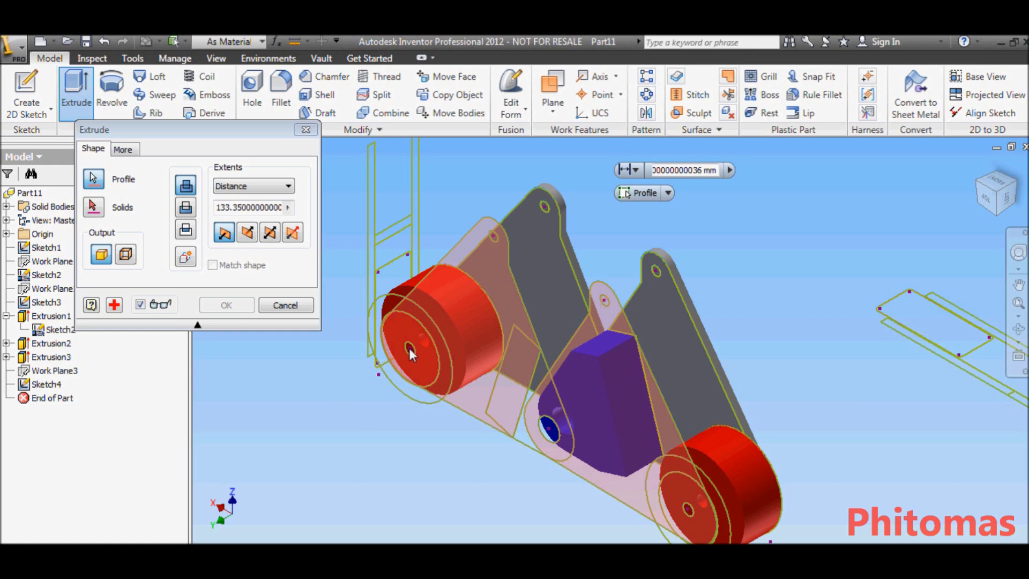
{"action": "scroll", "coordinate": [684, 490], "scroll_direction": "up", "scroll_amount": 3}
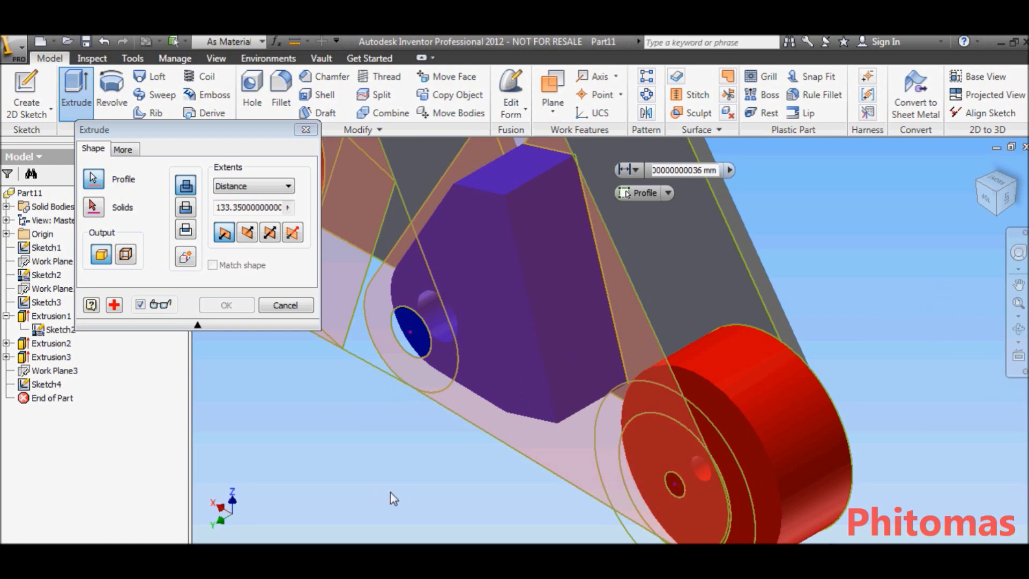
{"action": "scroll", "coordinate": [560, 481], "scroll_direction": "down", "scroll_amount": 2}
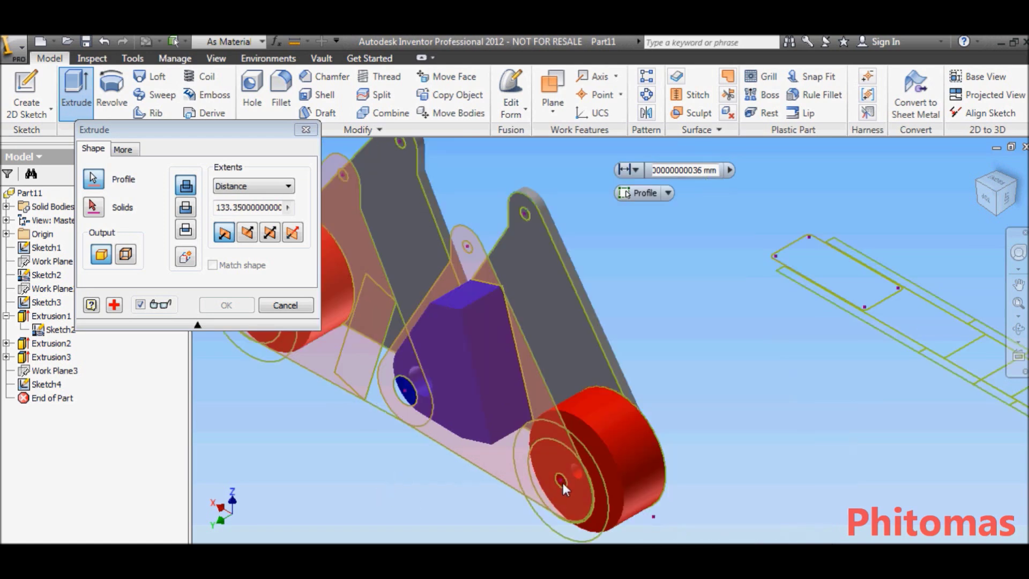
{"action": "scroll", "coordinate": [352, 464], "scroll_direction": "down", "scroll_amount": 2}
{"action": "middle_click_drag", "start_coordinate": [336, 449], "coordinate": [412, 440], "text": "shift"}
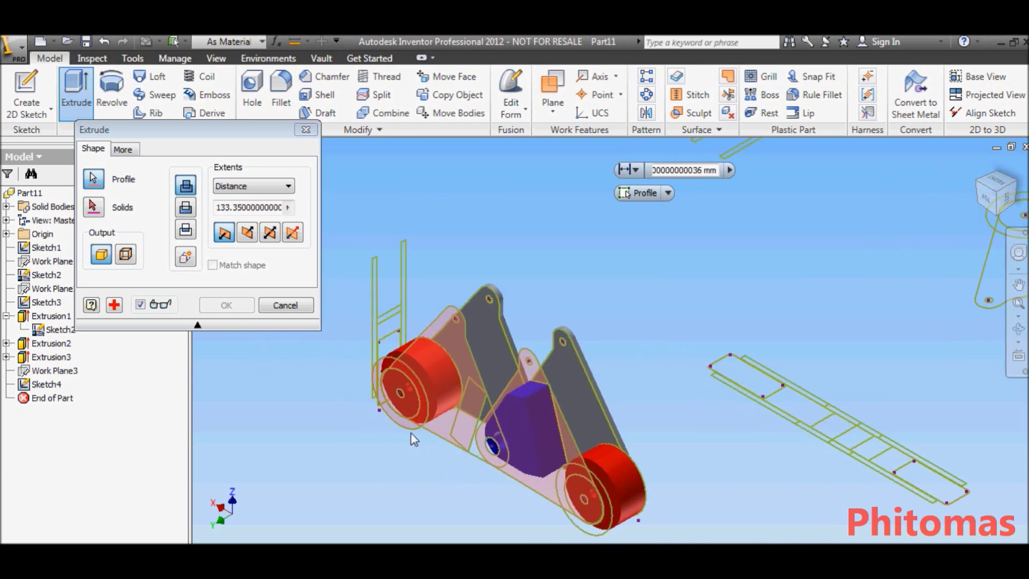
{"action": "scroll", "coordinate": [413, 440], "scroll_direction": "up", "scroll_amount": 3}
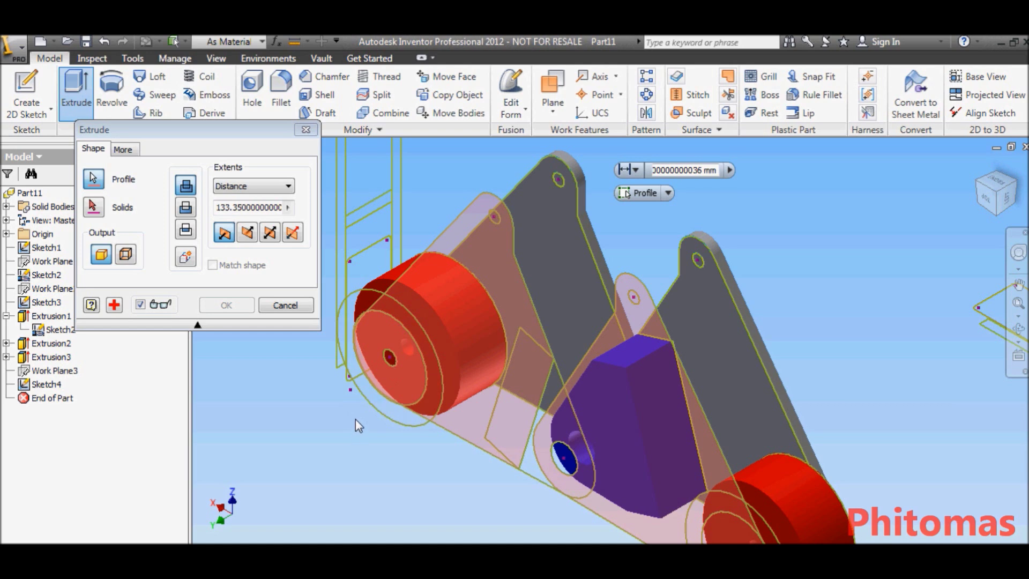
{"action": "left_click", "coordinate": [185, 259]}
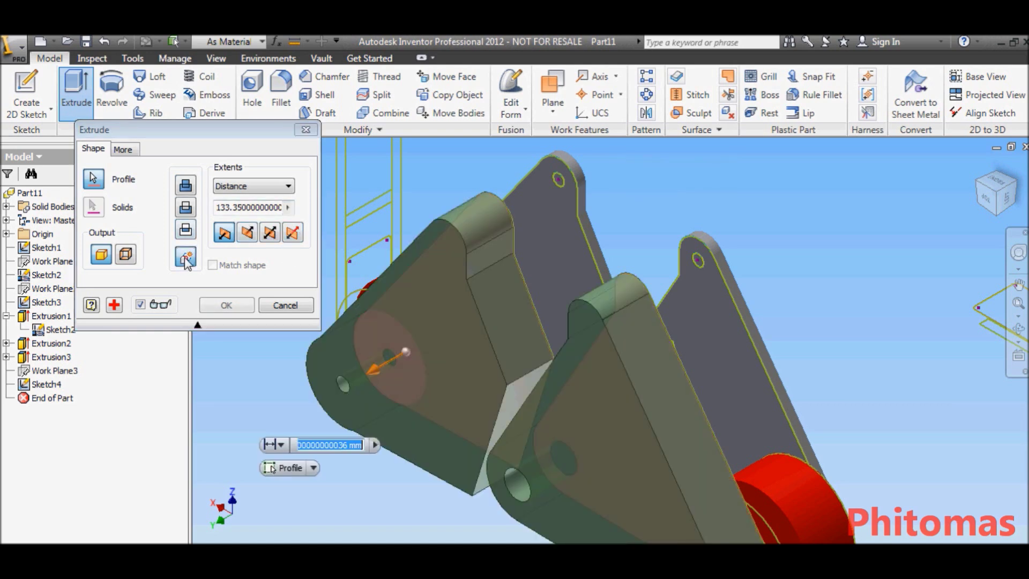
{"action": "left_click", "coordinate": [289, 208]}
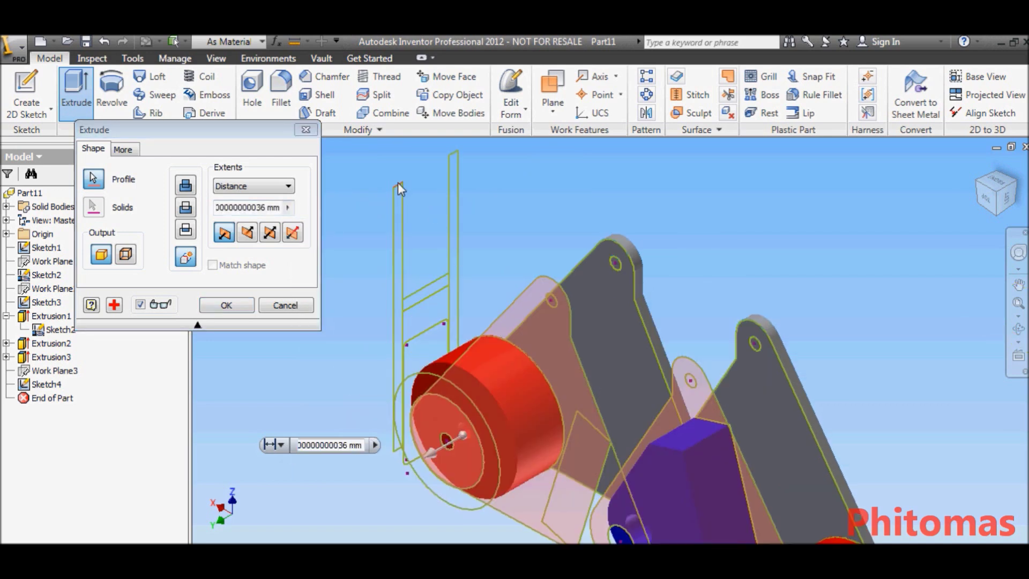
{"action": "left_click", "coordinate": [398, 185]}
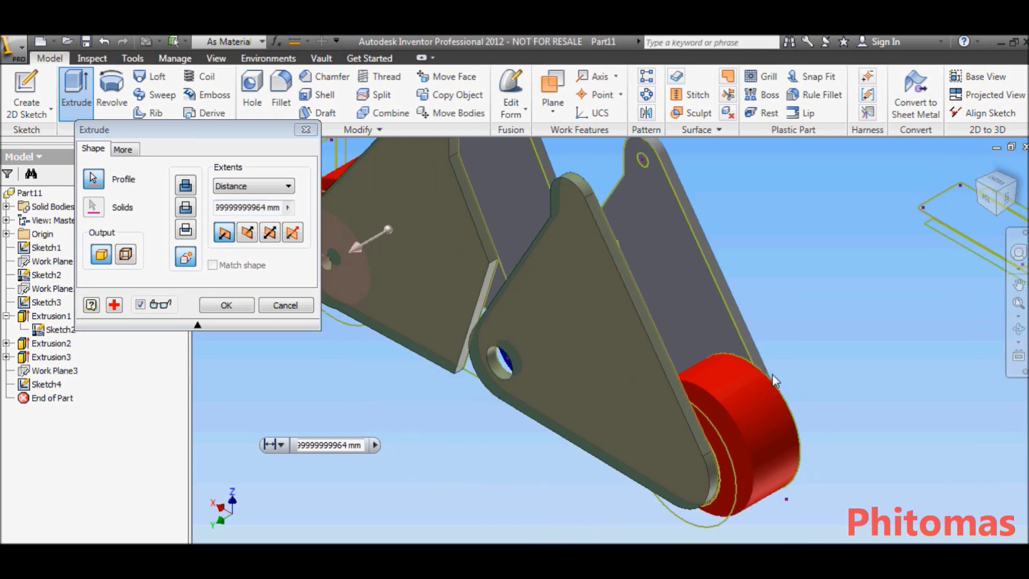
{"action": "left_click", "coordinate": [225, 305]}
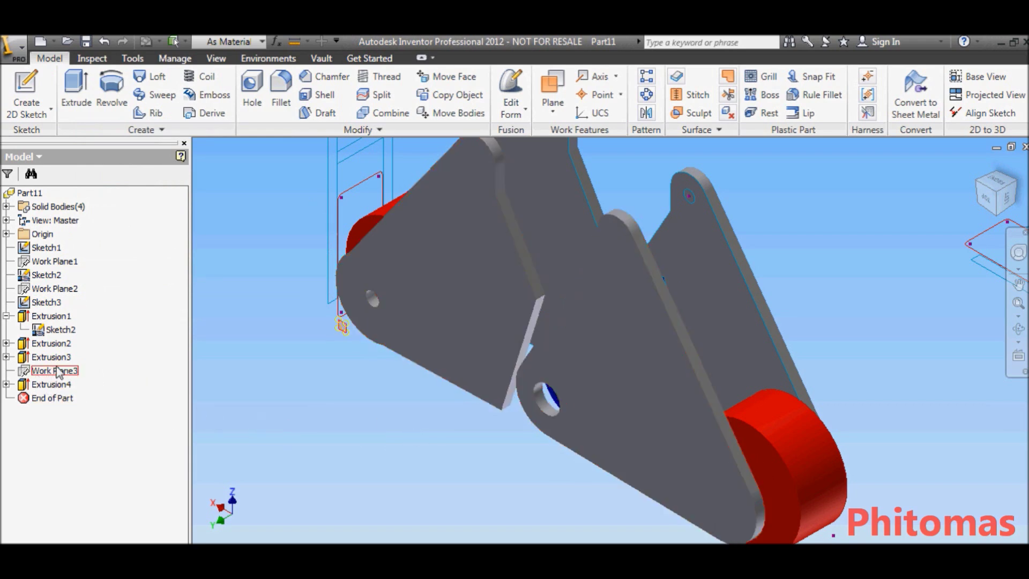
Set the appearance of both Extrusion4 and Extrusion1 plates to Black.
{"action": "left_click", "coordinate": [53, 384]}
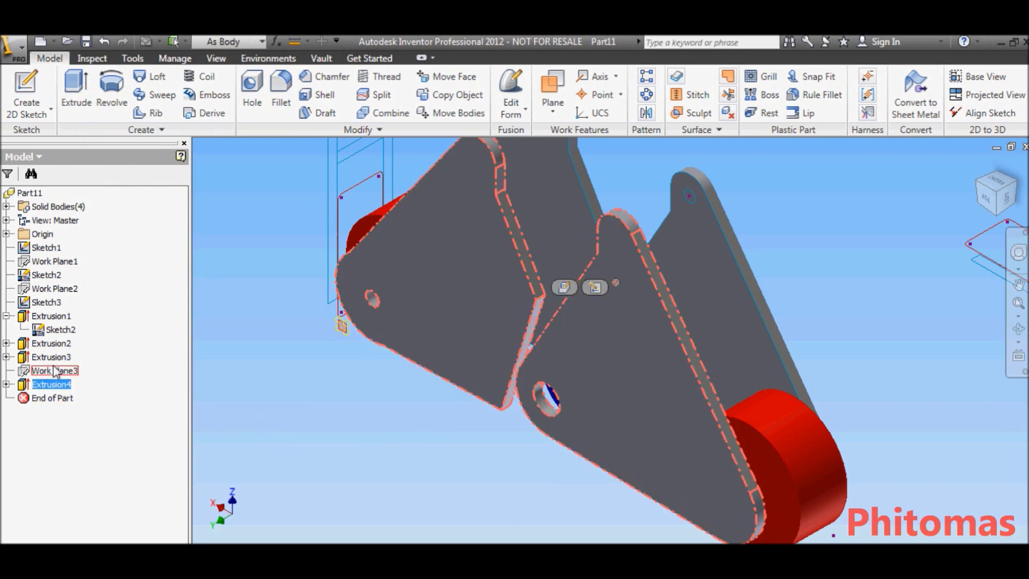
{"action": "left_click", "coordinate": [262, 45]}
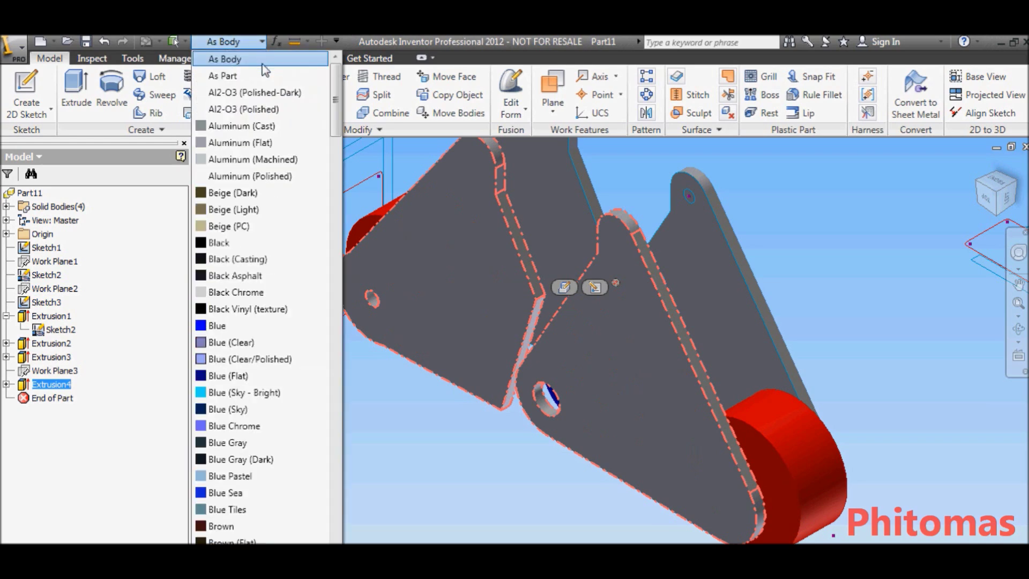
{"action": "left_click", "coordinate": [244, 242]}
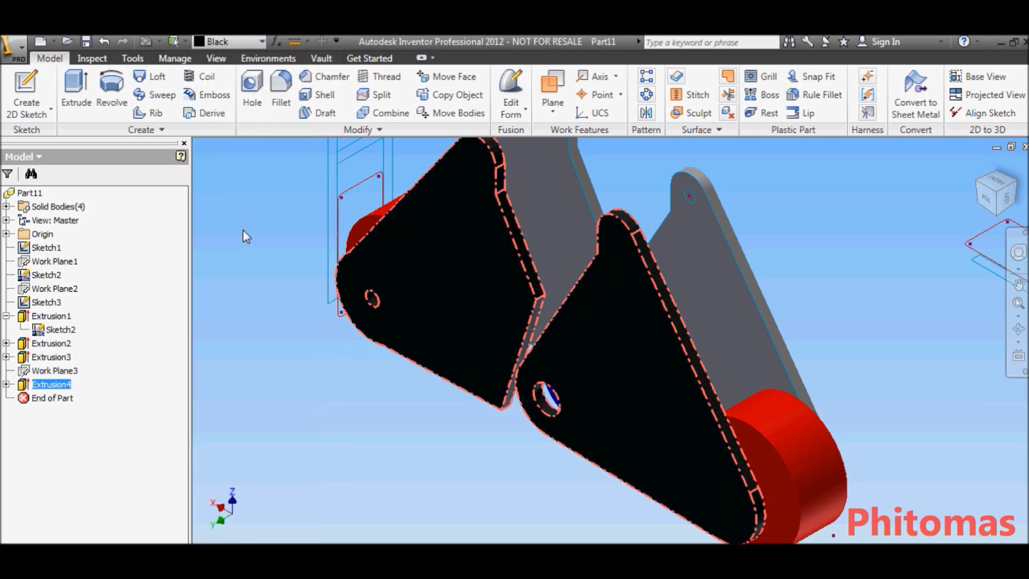
{"action": "left_click", "coordinate": [53, 316]}
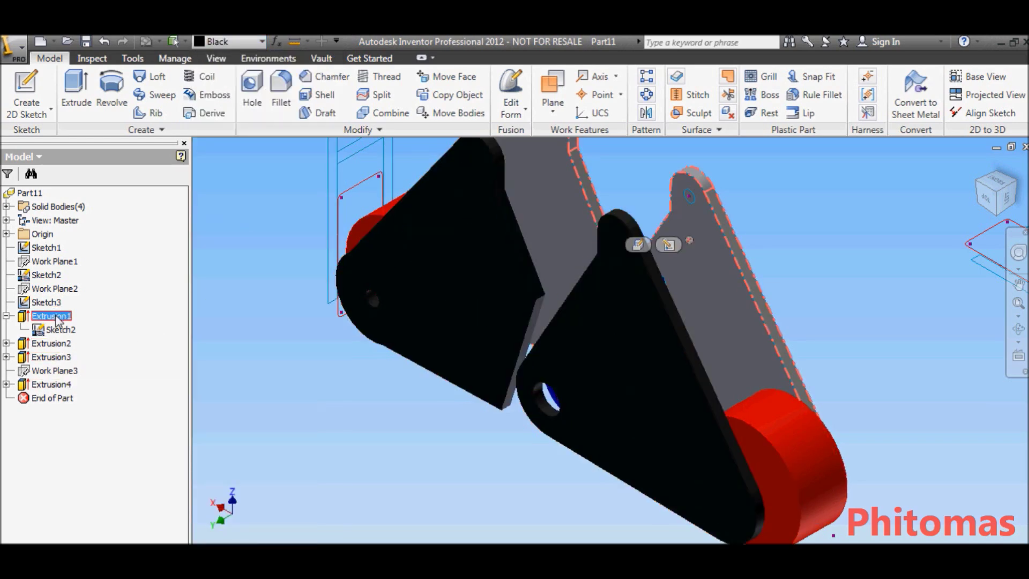
{"action": "left_click", "coordinate": [262, 43]}
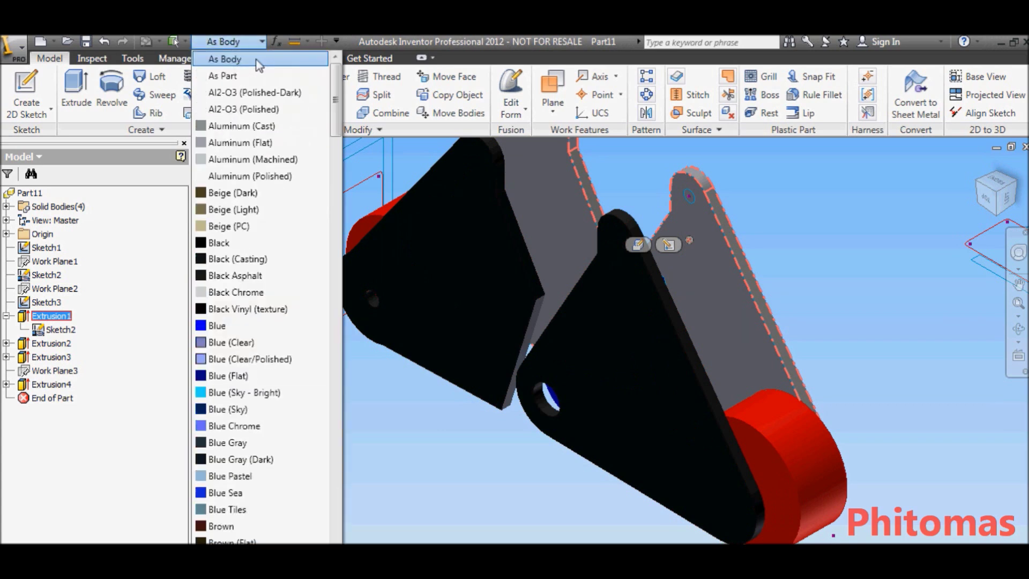
{"action": "left_click", "coordinate": [231, 244]}
{"action": "left_click", "coordinate": [331, 430]}
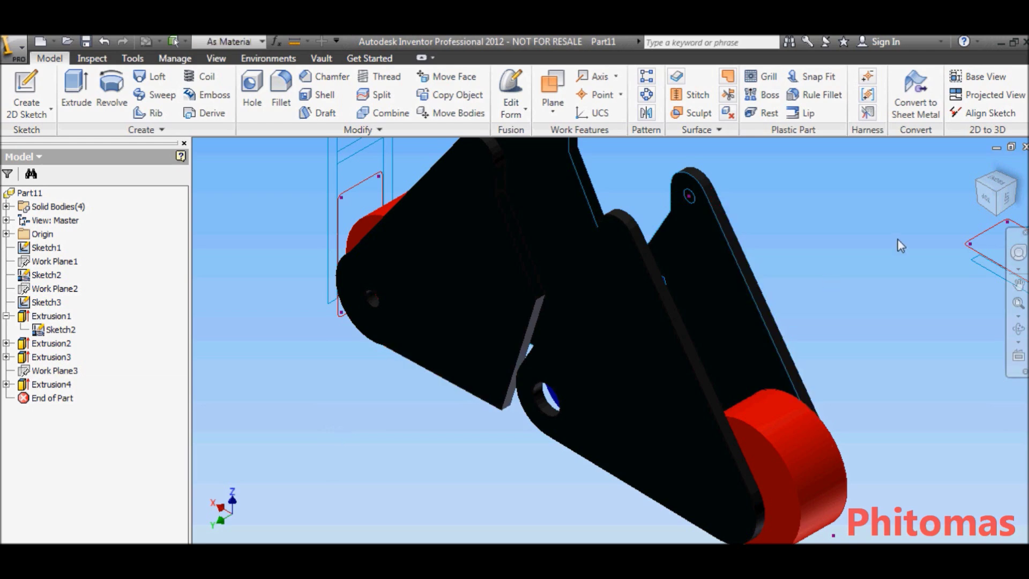
{"action": "left_click", "coordinate": [978, 170]}
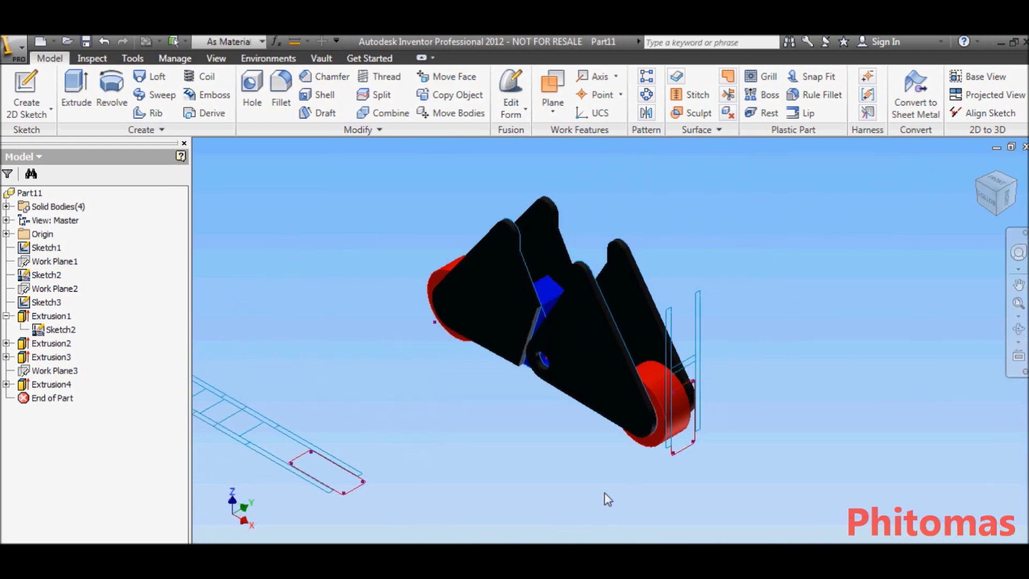
{"action": "left_click", "coordinate": [215, 58]}
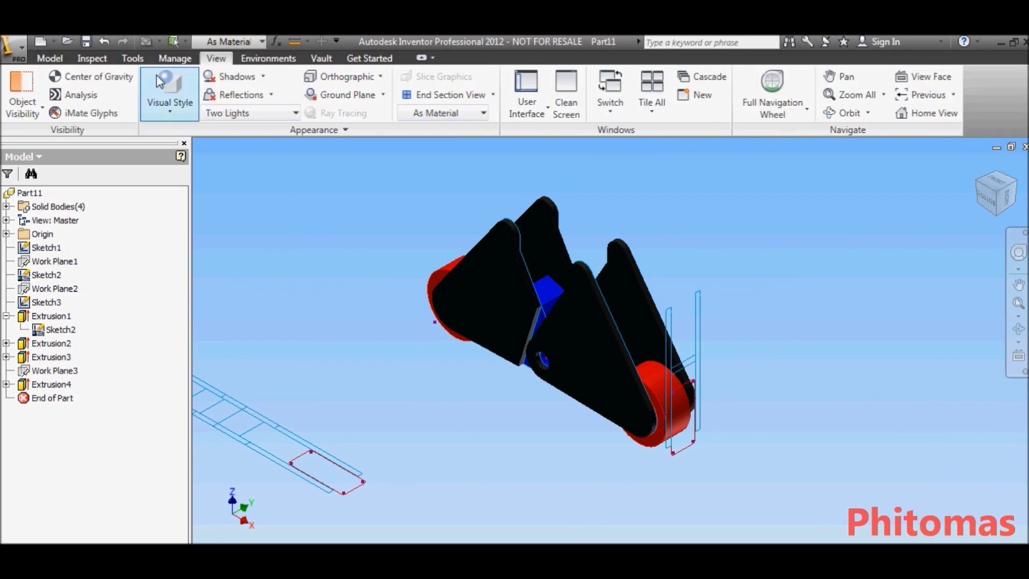
Hide all 2D sketches through the object visibility settings.
{"action": "left_click", "coordinate": [37, 110]}
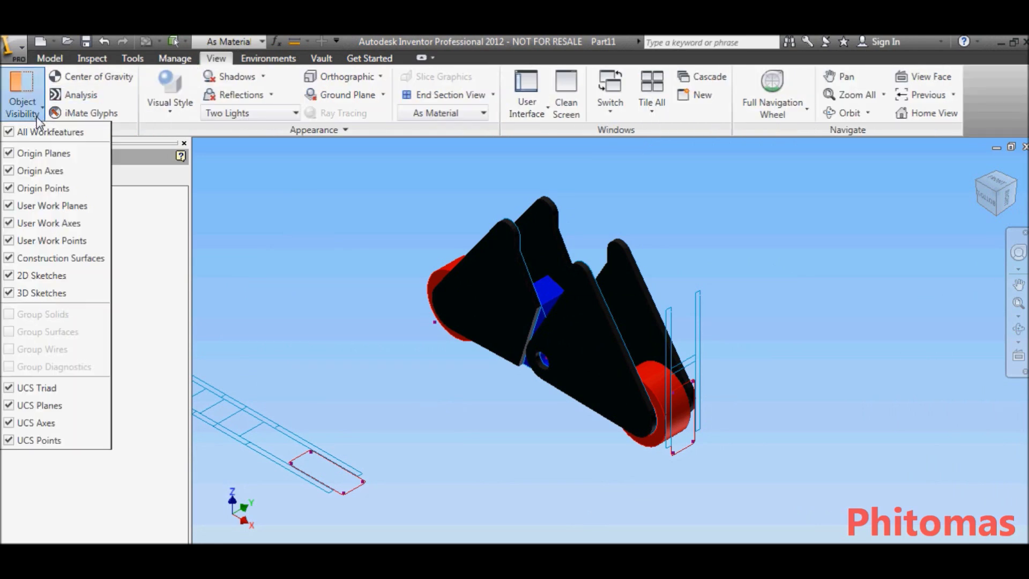
{"action": "left_click", "coordinate": [13, 276]}
{"action": "left_click", "coordinate": [580, 482]}
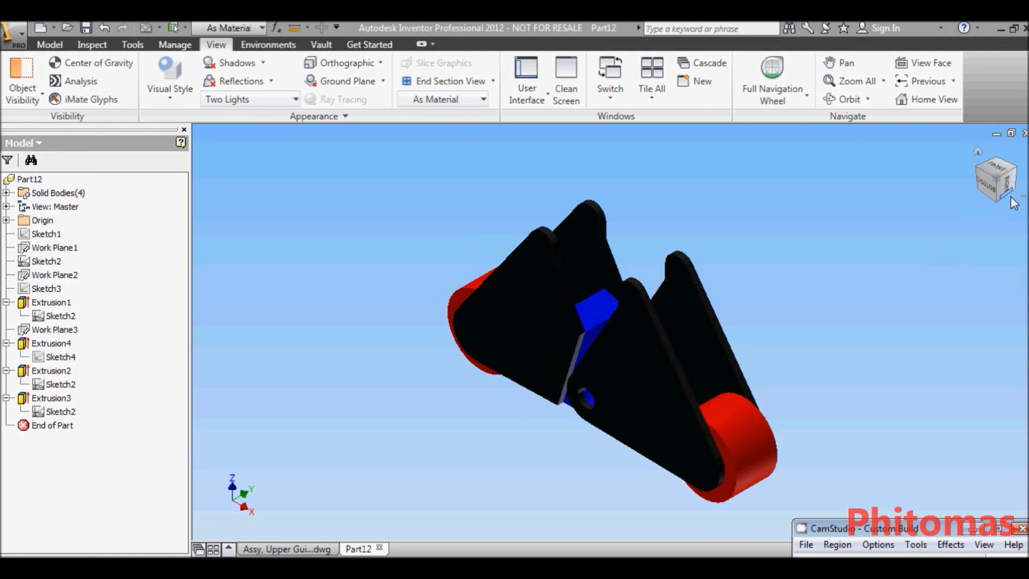
Set the current orientation as the Home view, then orbit and return to Home.
{"action": "right_click", "coordinate": [1010, 199]}
{"action": "left_click", "coordinate": [897, 320]}
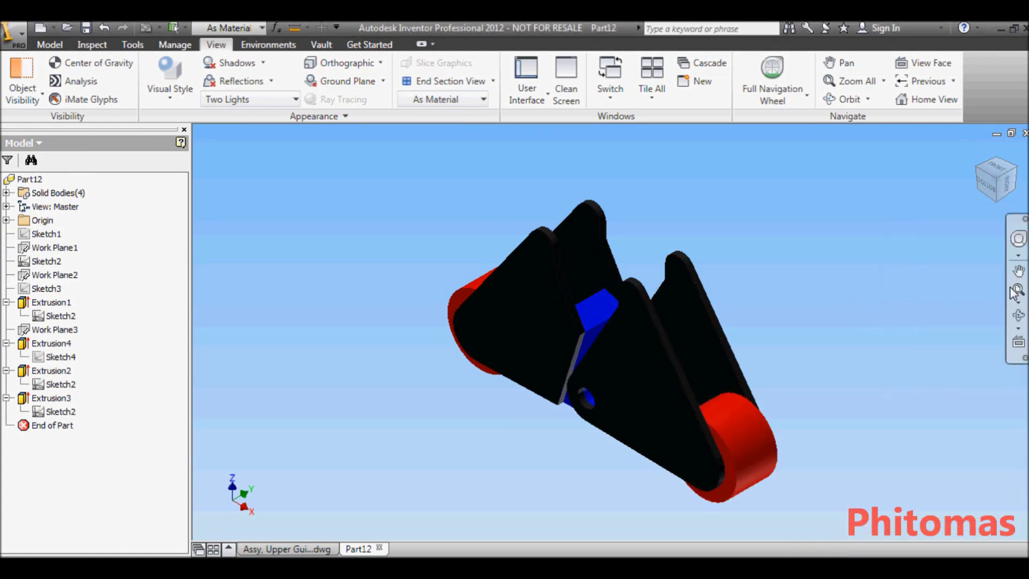
{"action": "key", "text": "F4"}
{"action": "left_click_drag", "start_coordinate": [739, 328], "coordinate": [571, 332]}
{"action": "left_click", "coordinate": [977, 154]}
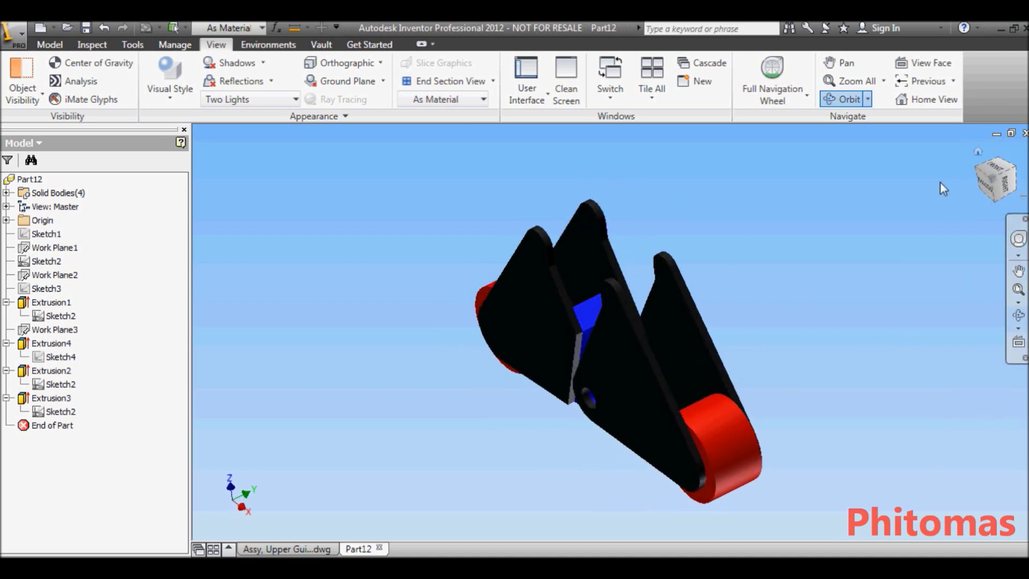
{"action": "key", "text": "Escape"}
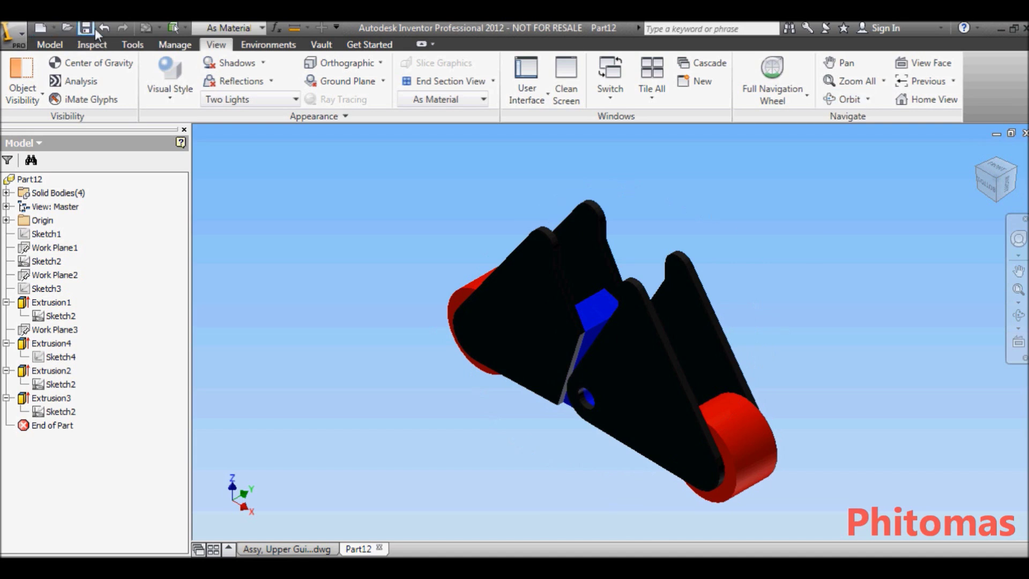
Save the part as 'Phitomas part.ipt'.
{"action": "left_click", "coordinate": [86, 27]}
{"action": "type", "text": "P"}
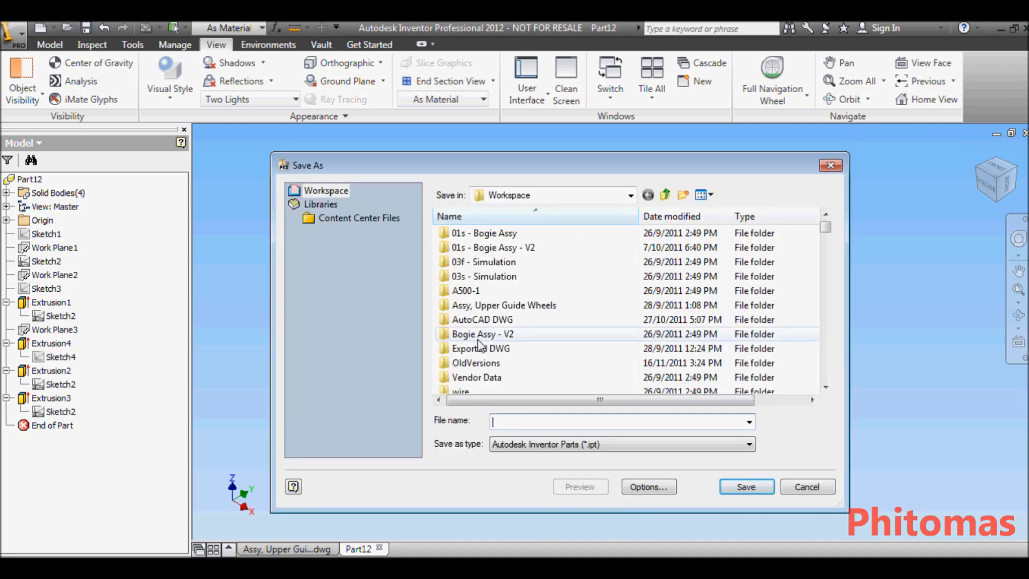
{"action": "type", "text": "hitomas part"}
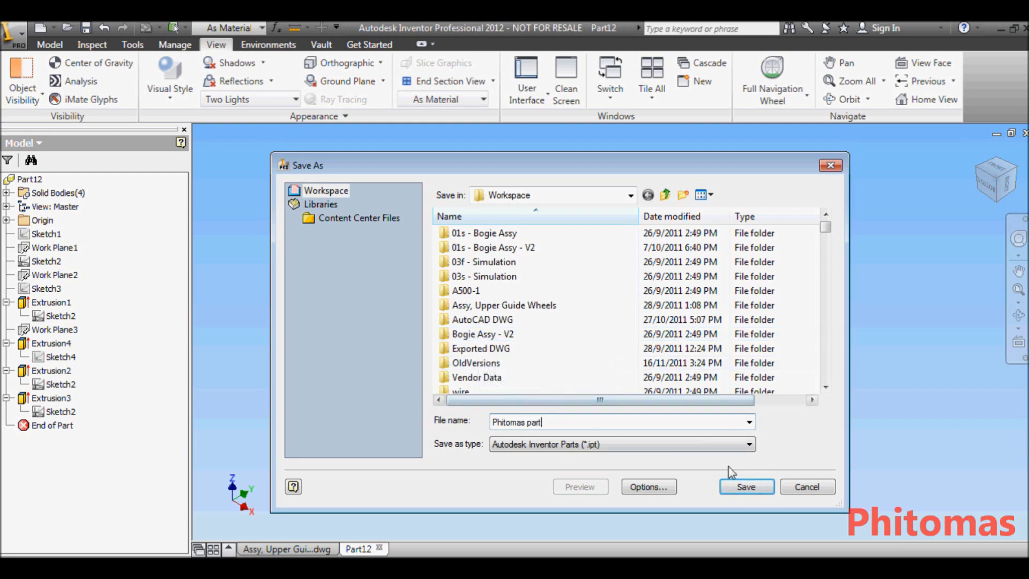
{"action": "left_click", "coordinate": [754, 491]}
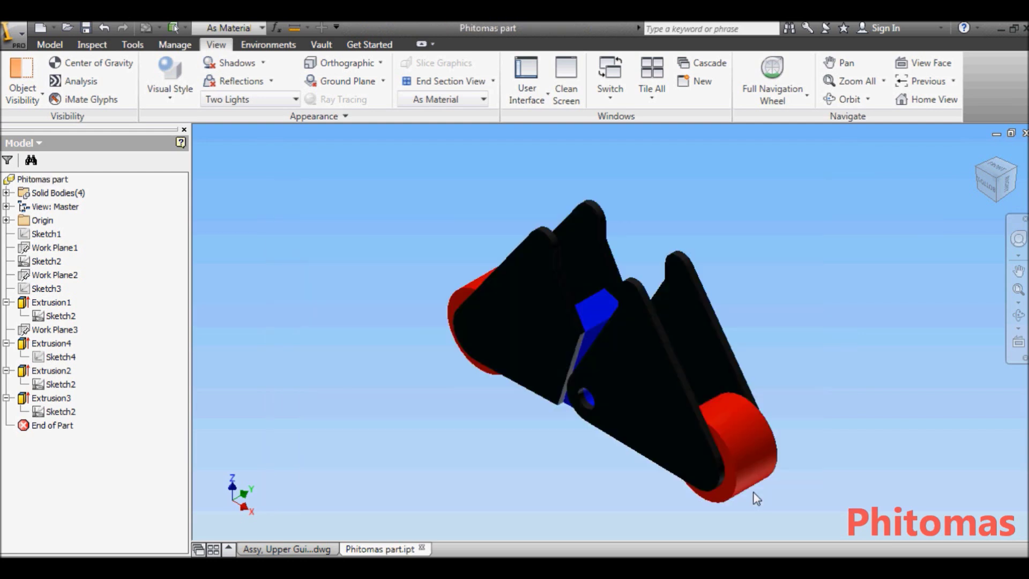
{"action": "left_click", "coordinate": [54, 28]}
Create a new assembly and place a single copy of Phitomas part in it.
{"action": "left_click", "coordinate": [67, 52]}
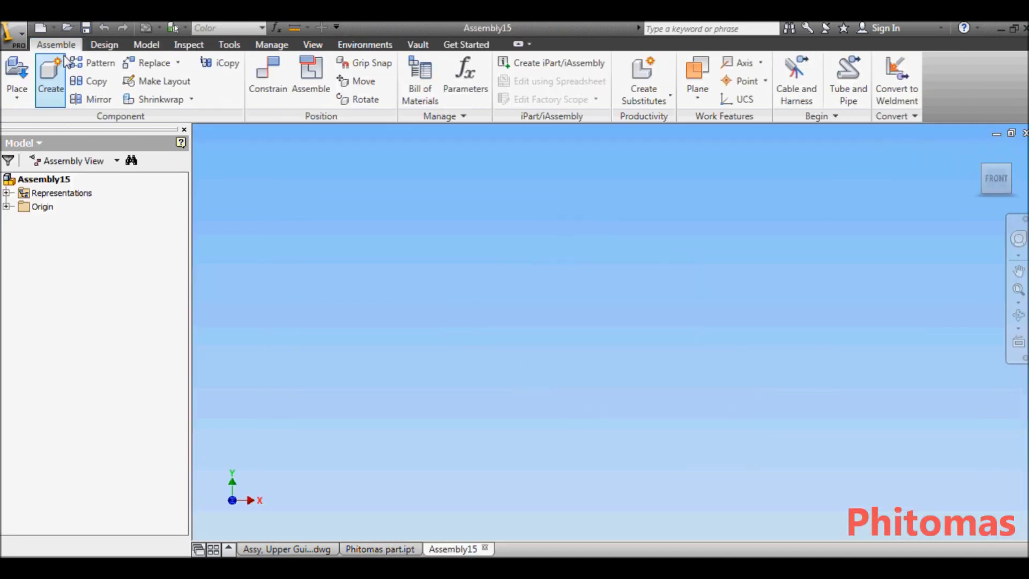
{"action": "left_click", "coordinate": [16, 92]}
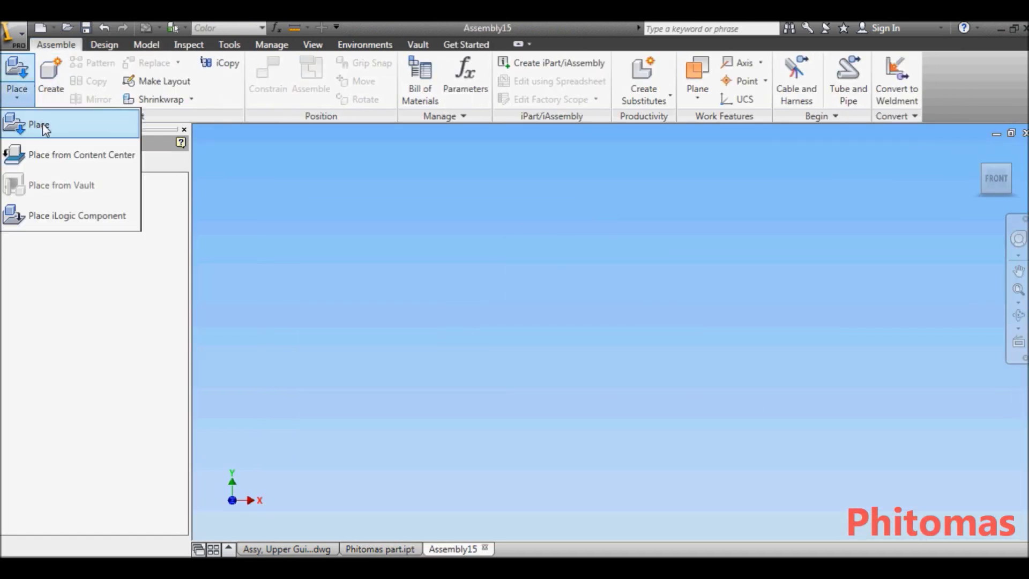
{"action": "left_click", "coordinate": [45, 129]}
{"action": "double_click", "coordinate": [491, 320]}
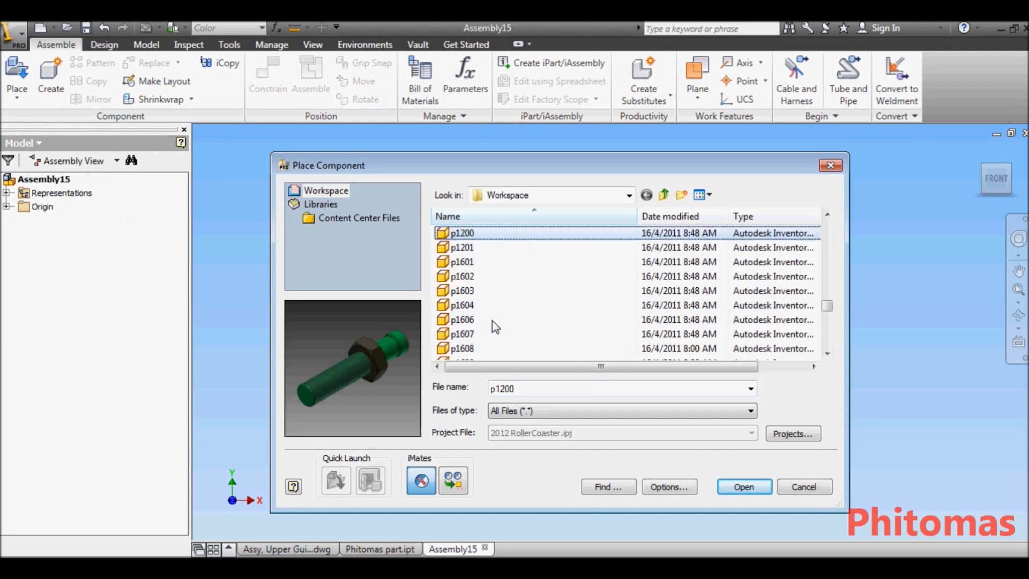
{"action": "scroll", "coordinate": [487, 308], "scroll_direction": "down", "scroll_amount": 3}
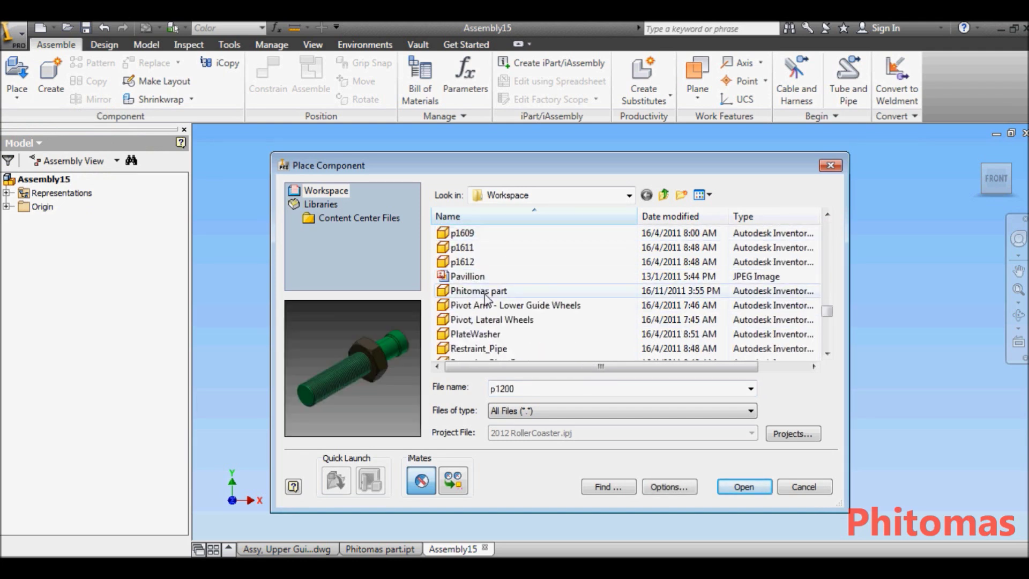
{"action": "left_click", "coordinate": [485, 292]}
{"action": "left_click", "coordinate": [737, 490]}
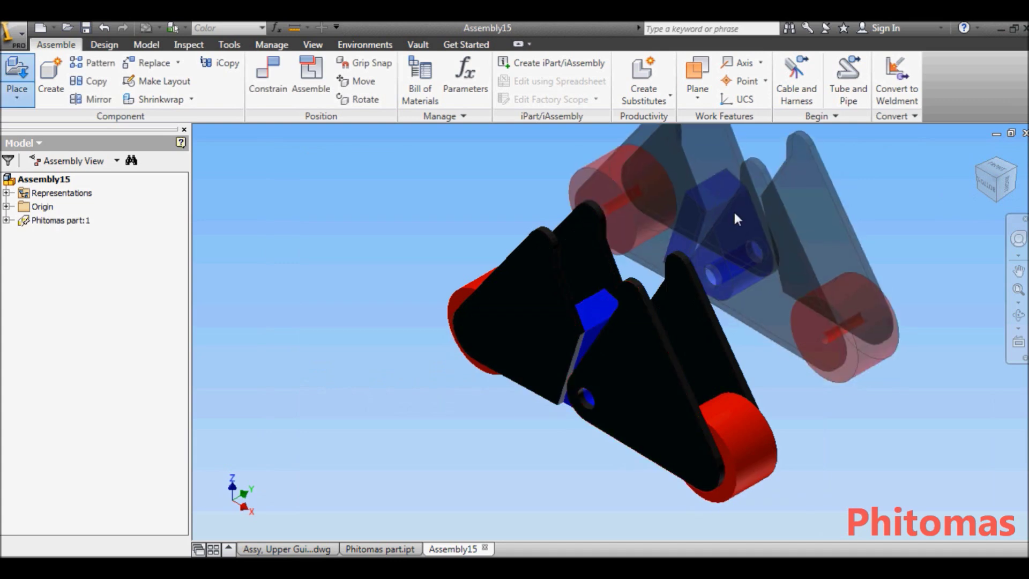
{"action": "right_click", "coordinate": [733, 210]}
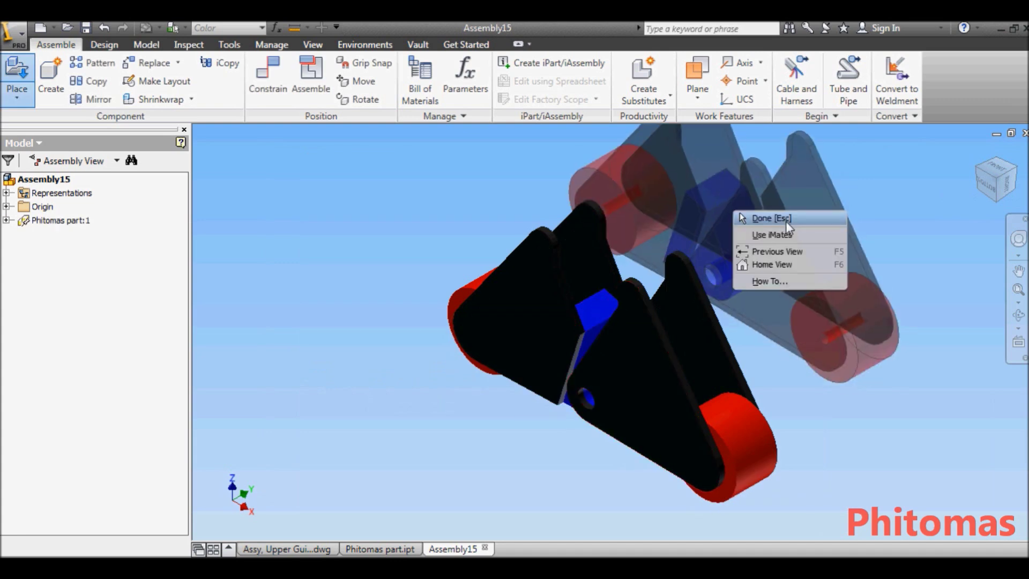
{"action": "left_click", "coordinate": [786, 219]}
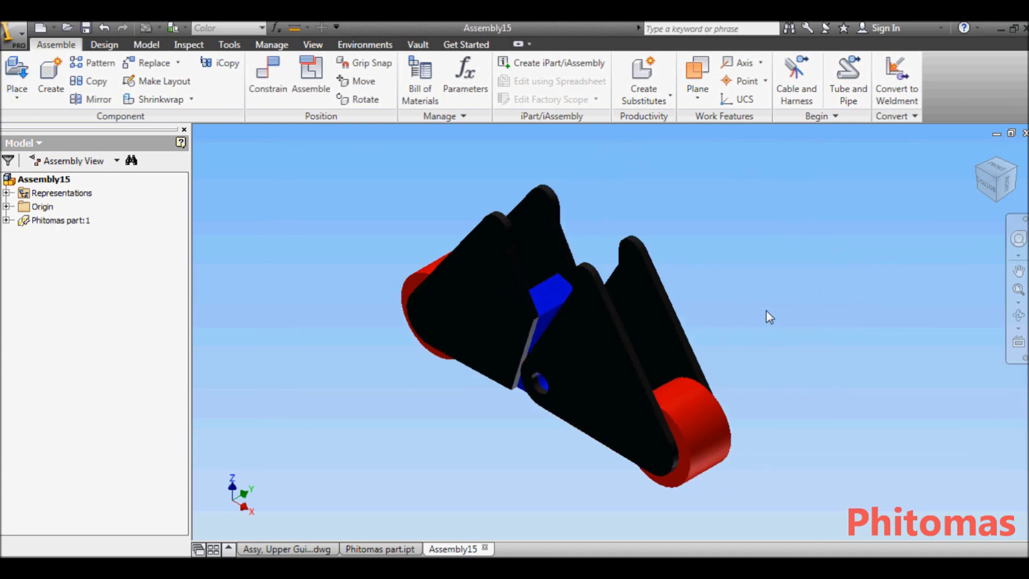
{"action": "left_click", "coordinate": [103, 47]}
Save the assembly as 'Phitomas assembly' and choose the through-bolt connection type.
{"action": "left_click", "coordinate": [33, 81]}
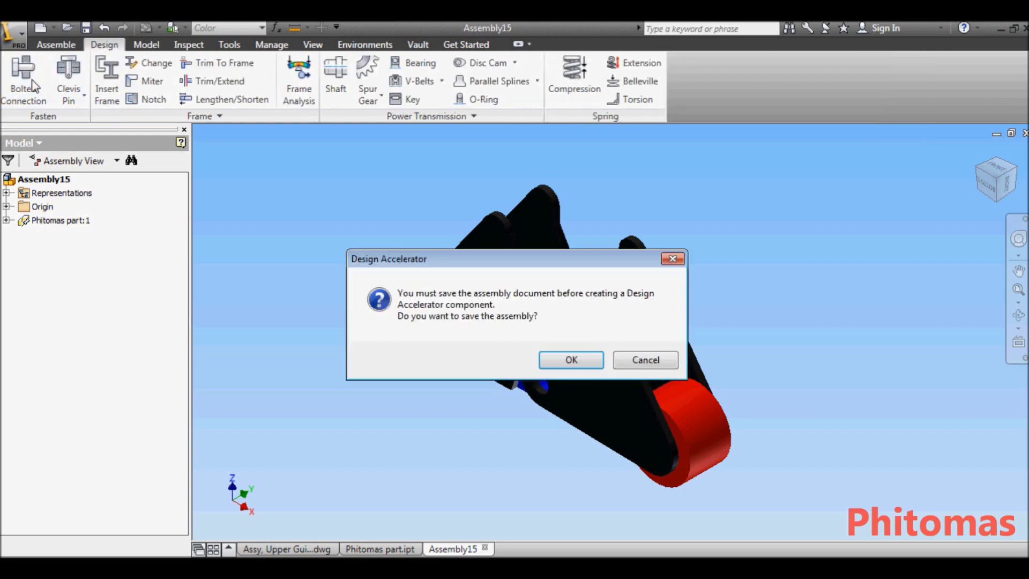
{"action": "left_click", "coordinate": [571, 358]}
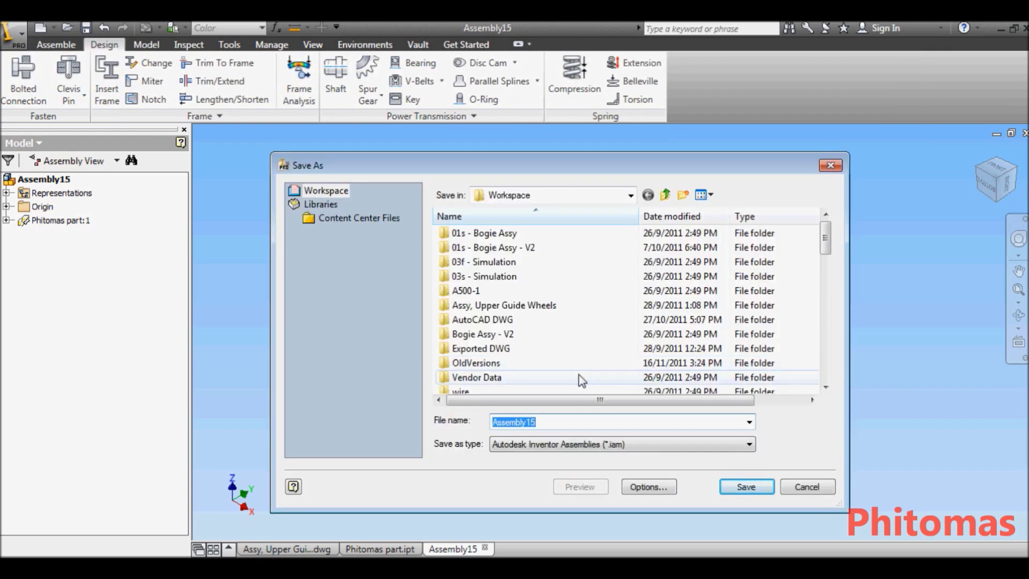
{"action": "type", "text": "Phi"}
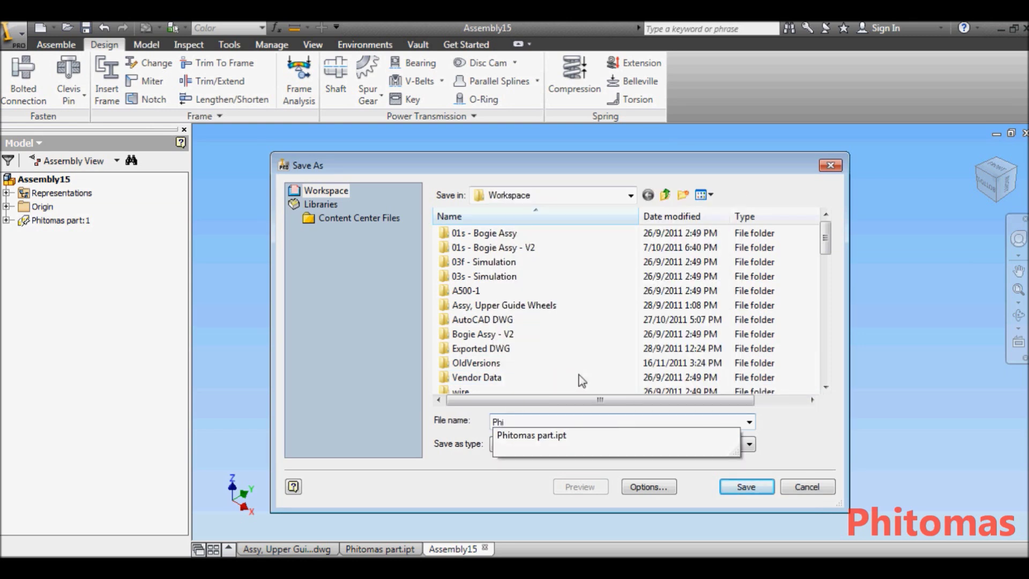
{"action": "type", "text": "tomas assembly"}
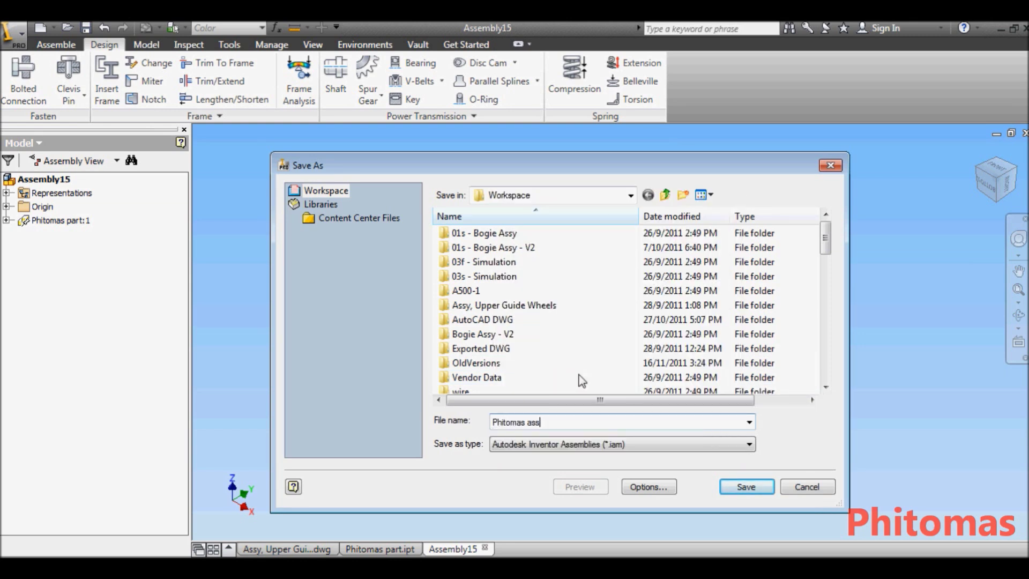
{"action": "left_click", "coordinate": [745, 486]}
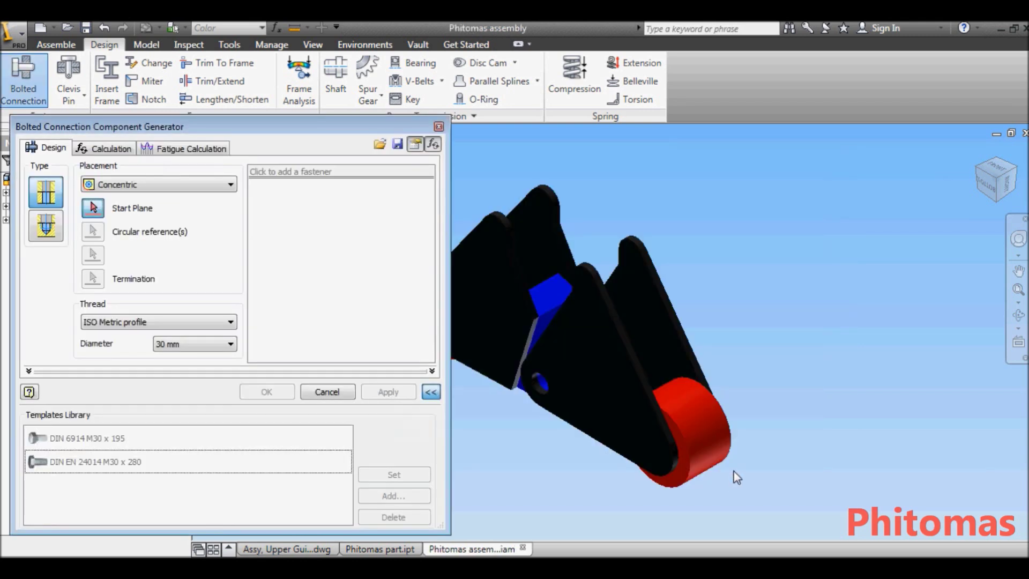
{"action": "middle_click_drag", "start_coordinate": [686, 282], "coordinate": [802, 295], "text": "shift"}
{"action": "left_click", "coordinate": [44, 197]}
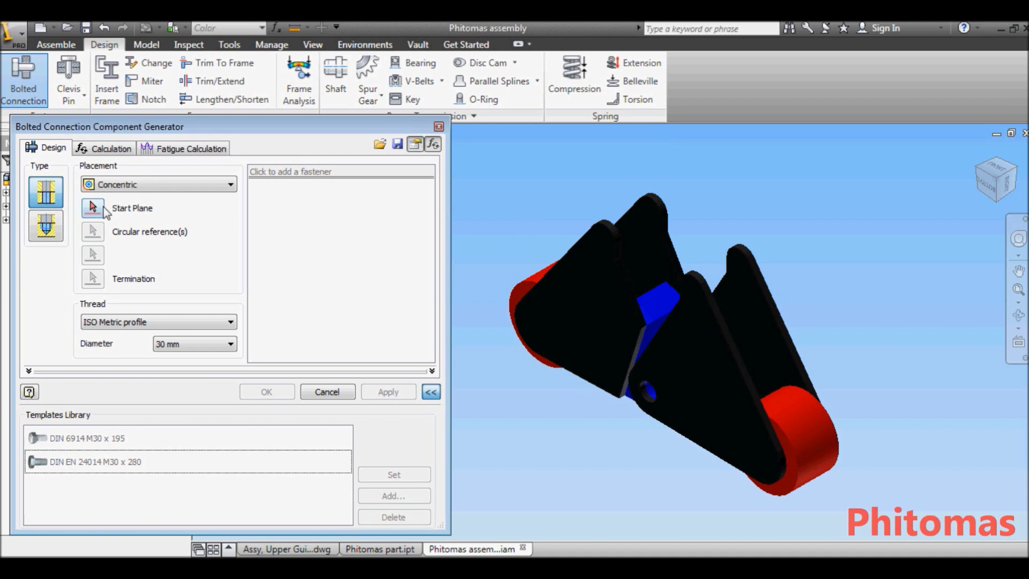
Pick the plate face start plane, hole edge and opposite plate as termination.
{"action": "left_click", "coordinate": [593, 265]}
{"action": "scroll", "coordinate": [603, 233], "scroll_direction": "up", "scroll_amount": 2}
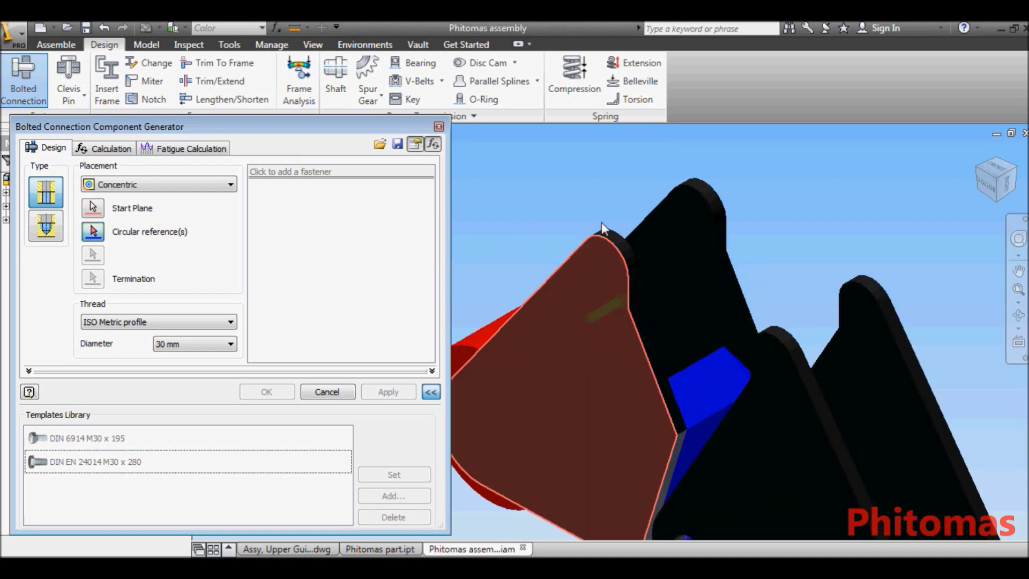
{"action": "left_click", "coordinate": [612, 248]}
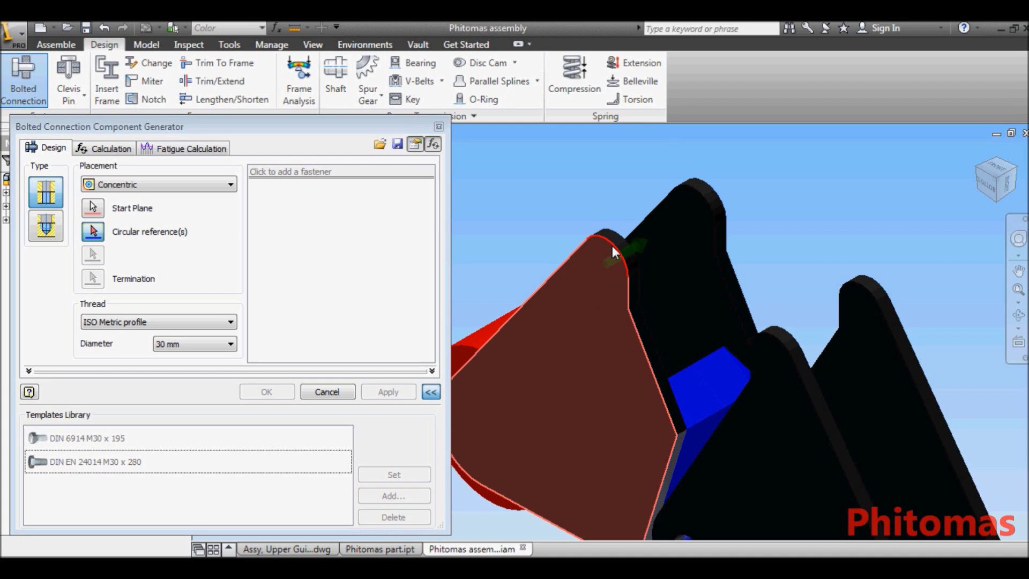
{"action": "left_click", "coordinate": [704, 226]}
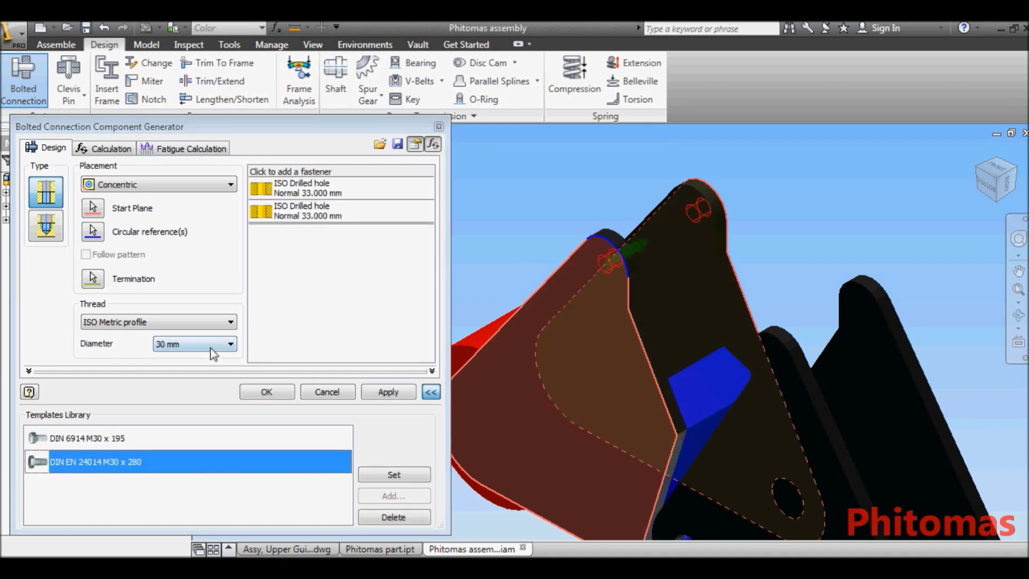
Stack a DIN EN 24014 bolt, two DIN 6796 washers and a DIN EN ISO 7040 nut.
{"action": "left_click", "coordinate": [322, 172]}
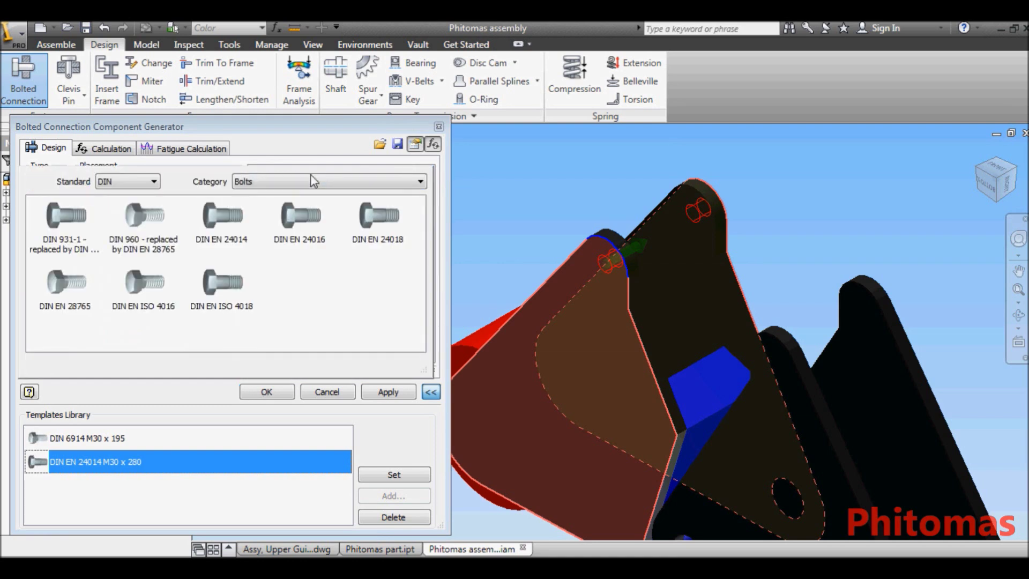
{"action": "left_click", "coordinate": [239, 215]}
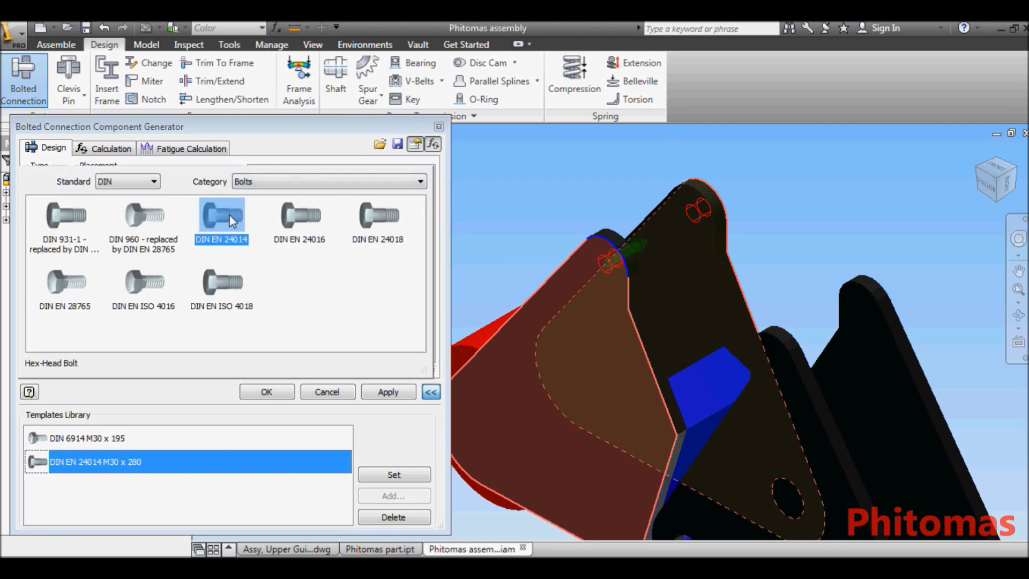
{"action": "double_click", "coordinate": [232, 220]}
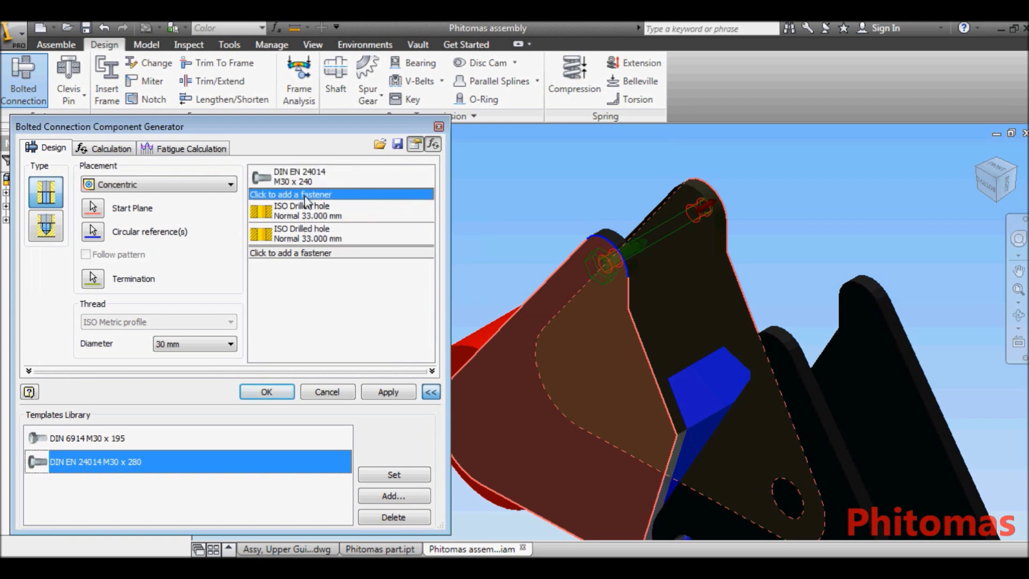
{"action": "left_click", "coordinate": [305, 196]}
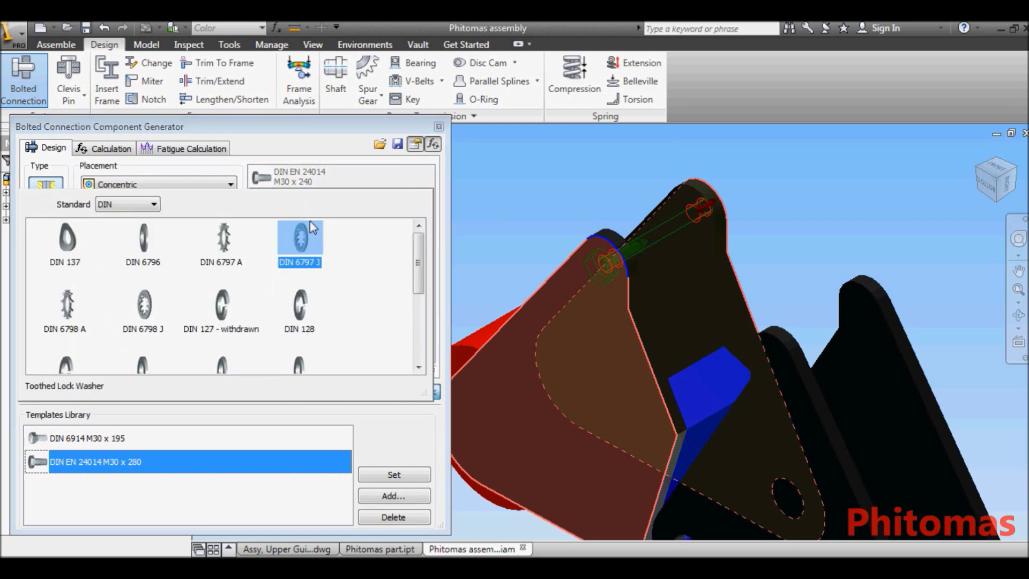
{"action": "left_click", "coordinate": [161, 259]}
{"action": "double_click", "coordinate": [158, 257]}
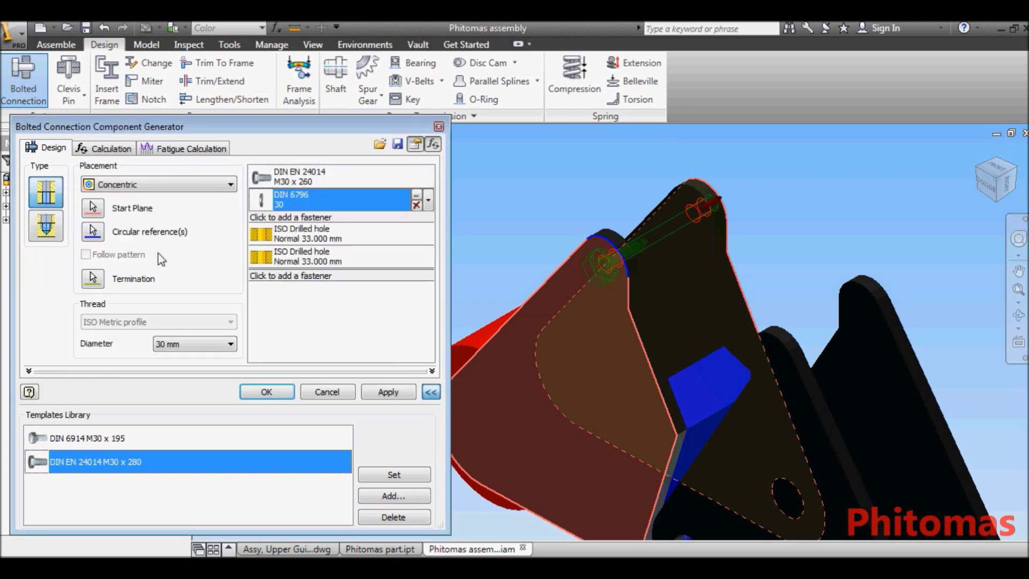
{"action": "left_click", "coordinate": [309, 276]}
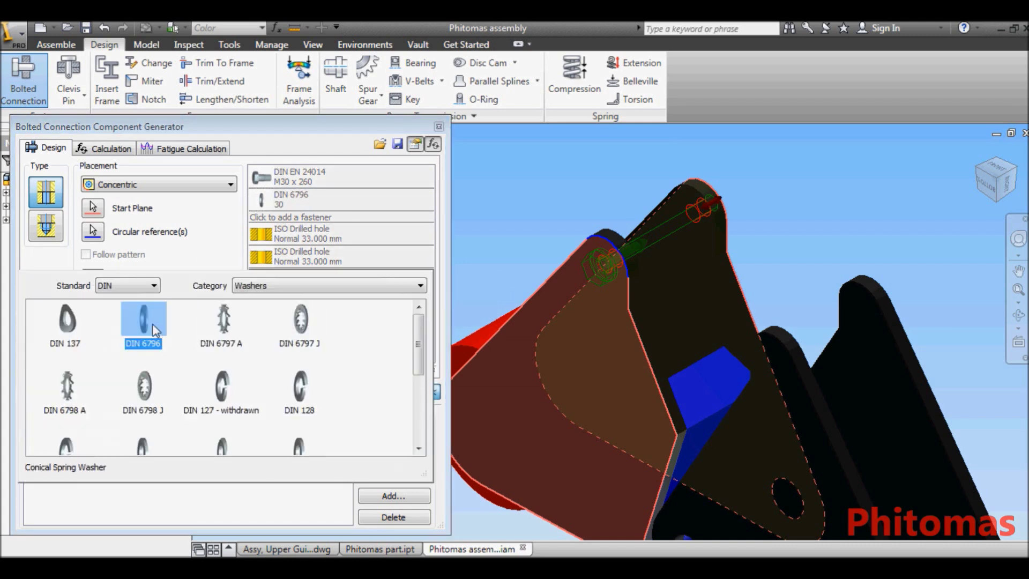
{"action": "double_click", "coordinate": [155, 328]}
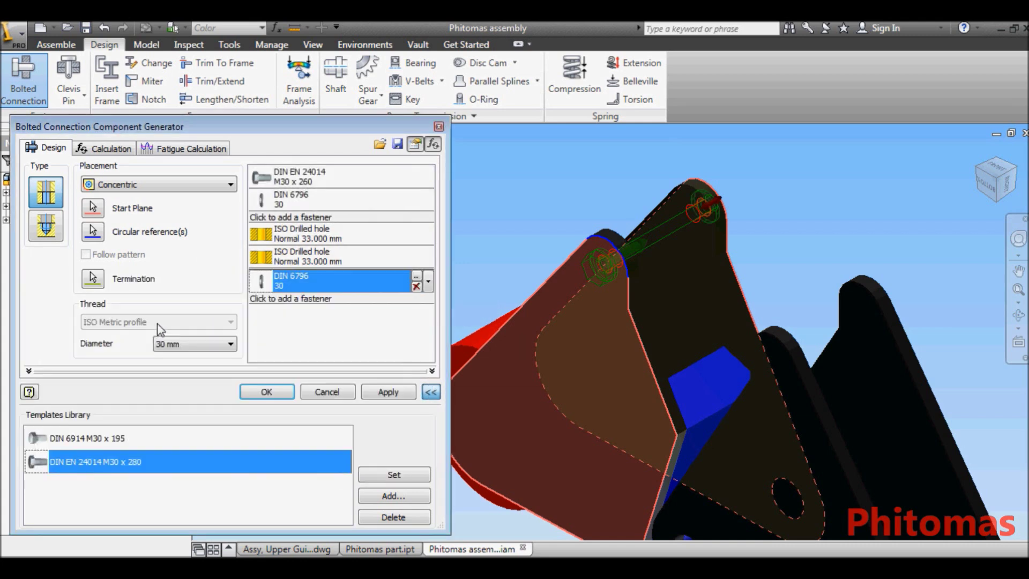
{"action": "left_click", "coordinate": [308, 298]}
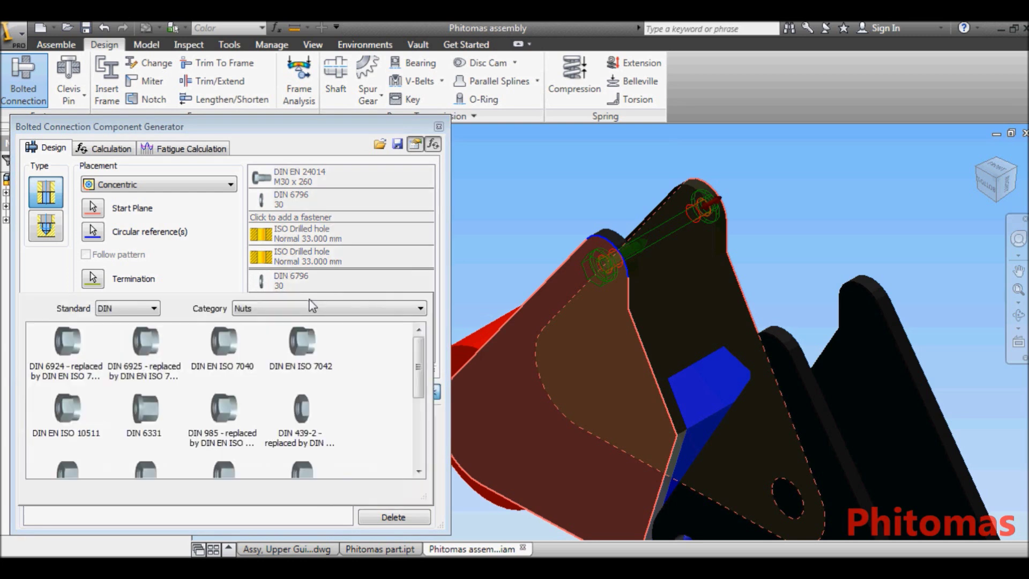
{"action": "left_click", "coordinate": [227, 346]}
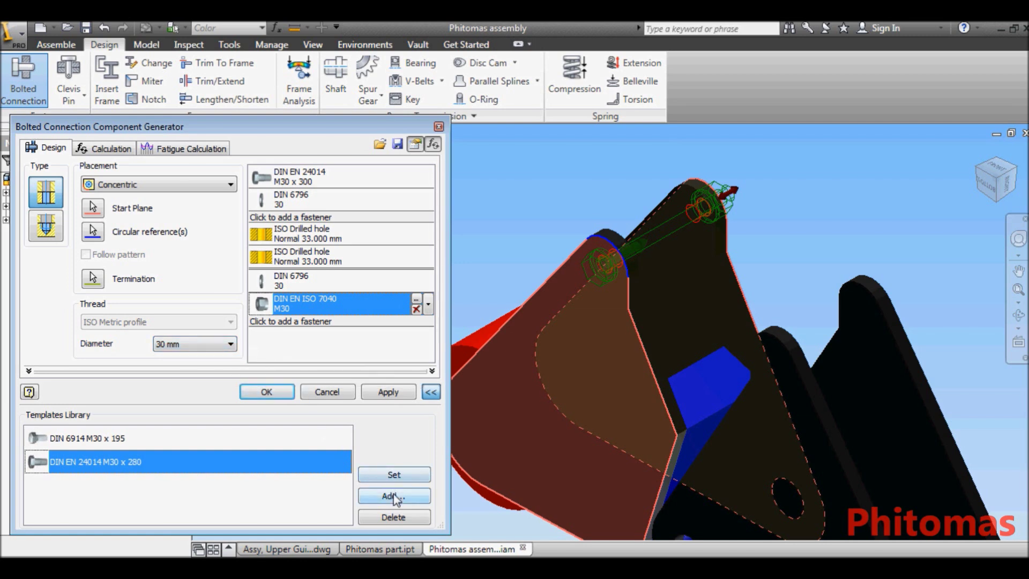
{"action": "left_click", "coordinate": [396, 497]}
Save the stack as template 'My templete' and insert the M30 bolt through the upper plates.
{"action": "type", "text": "My templete"}
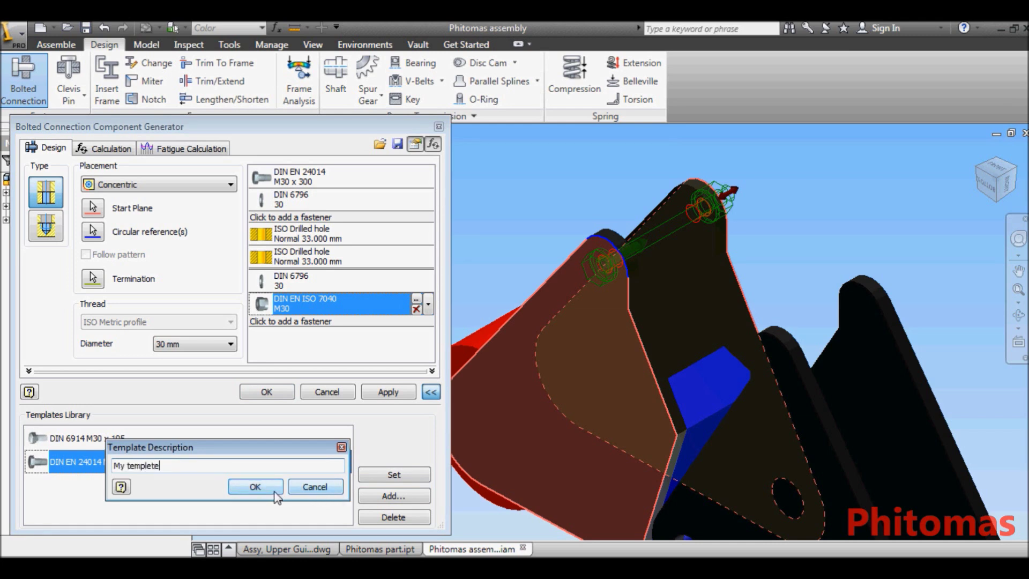
{"action": "left_click", "coordinate": [268, 488]}
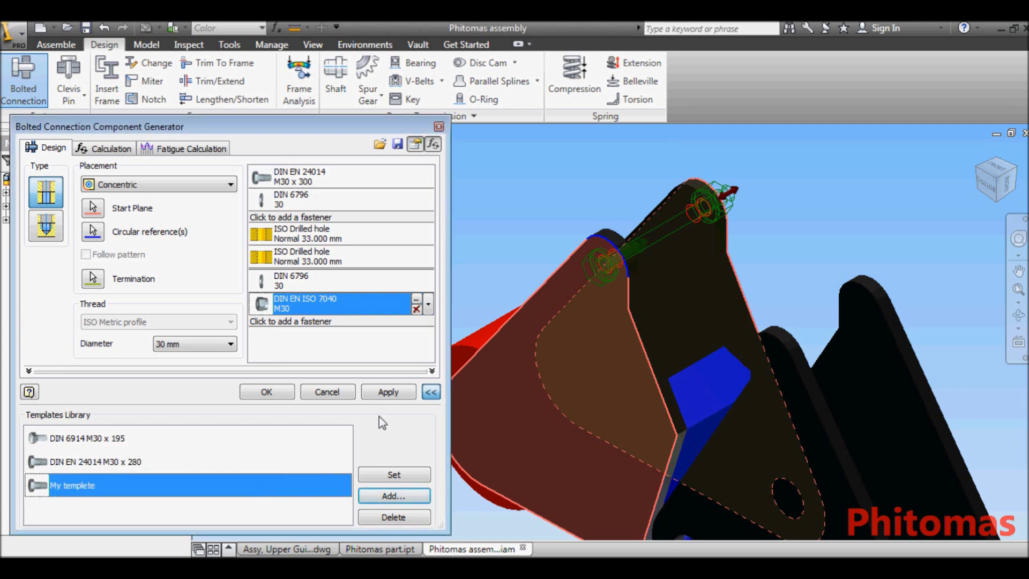
{"action": "left_click", "coordinate": [389, 393]}
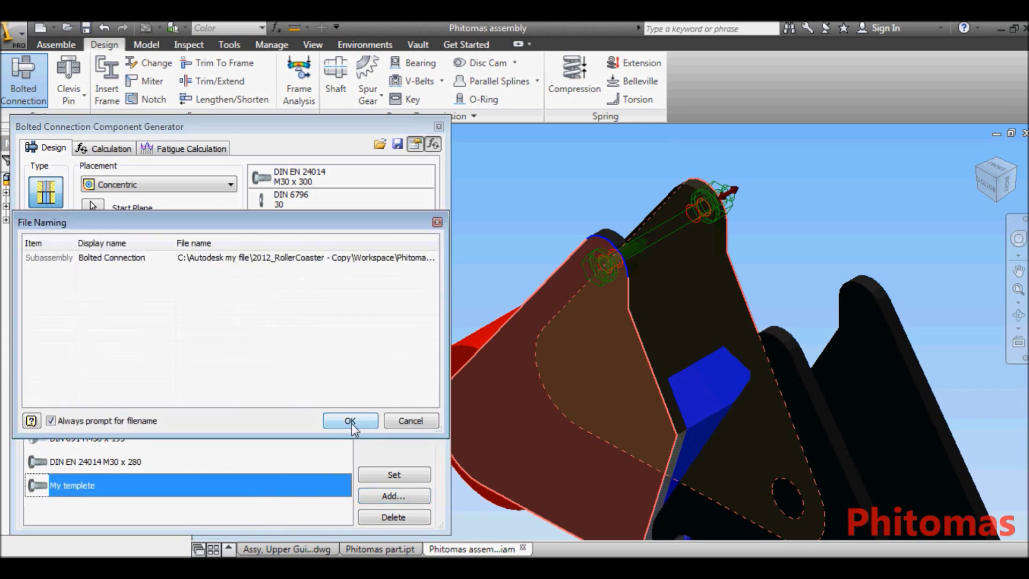
{"action": "left_click", "coordinate": [349, 420]}
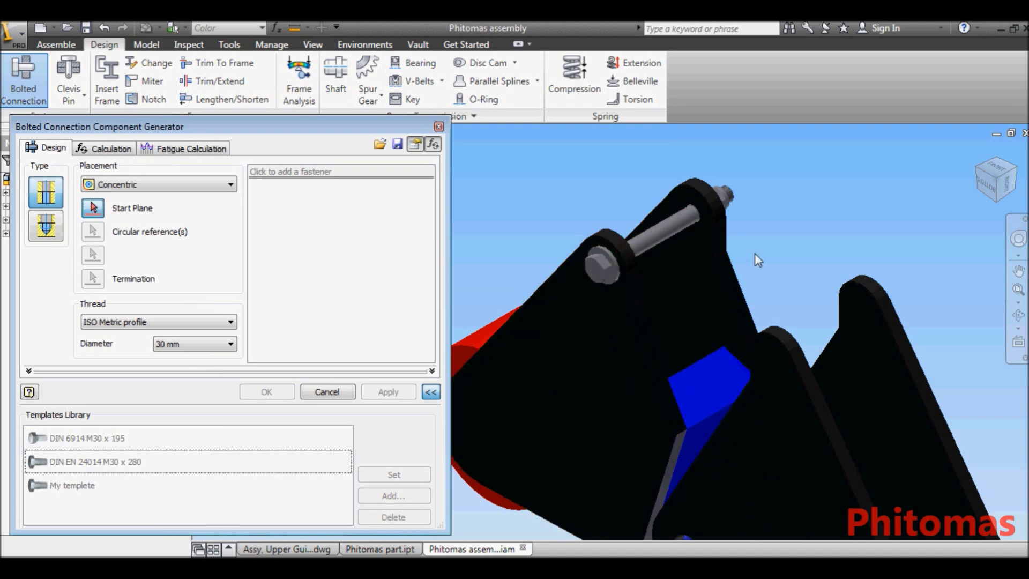
{"action": "scroll", "coordinate": [754, 253], "scroll_direction": "down", "scroll_amount": 4}
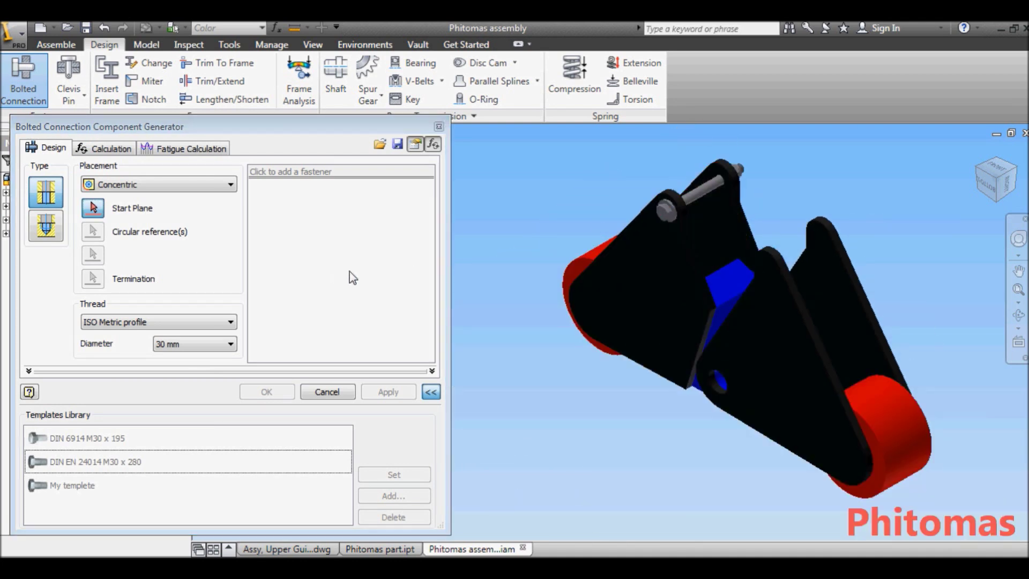
Pick the front plate face, hole edge and back plate for the second connection.
{"action": "scroll", "coordinate": [643, 279], "scroll_direction": "up", "scroll_amount": 5}
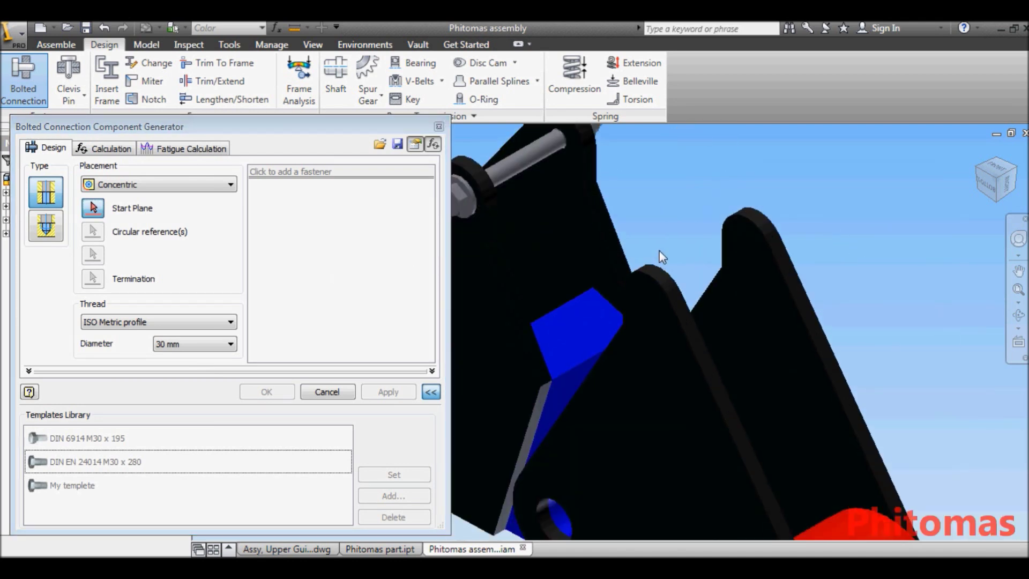
{"action": "left_click", "coordinate": [665, 307]}
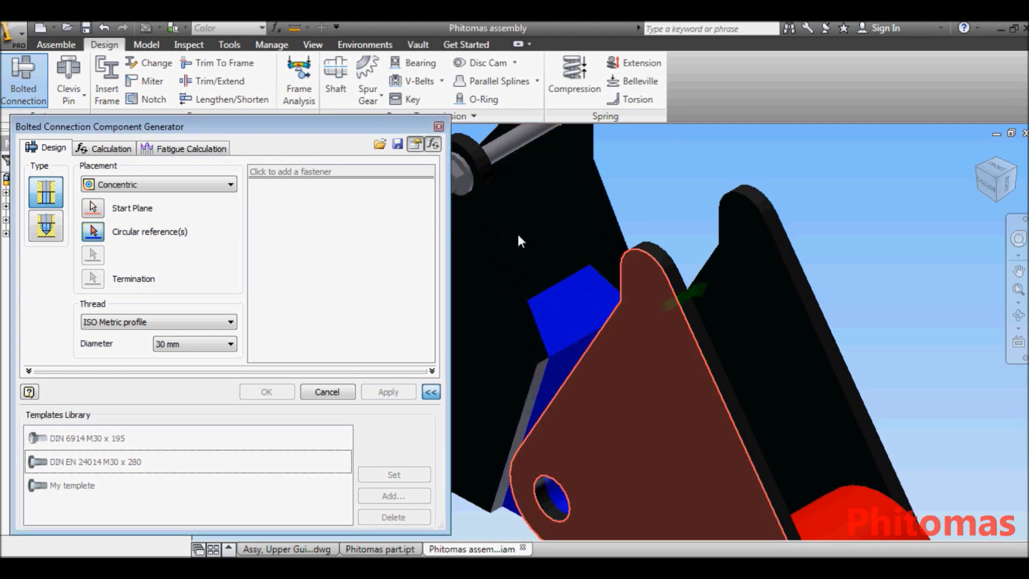
{"action": "left_click", "coordinate": [648, 255]}
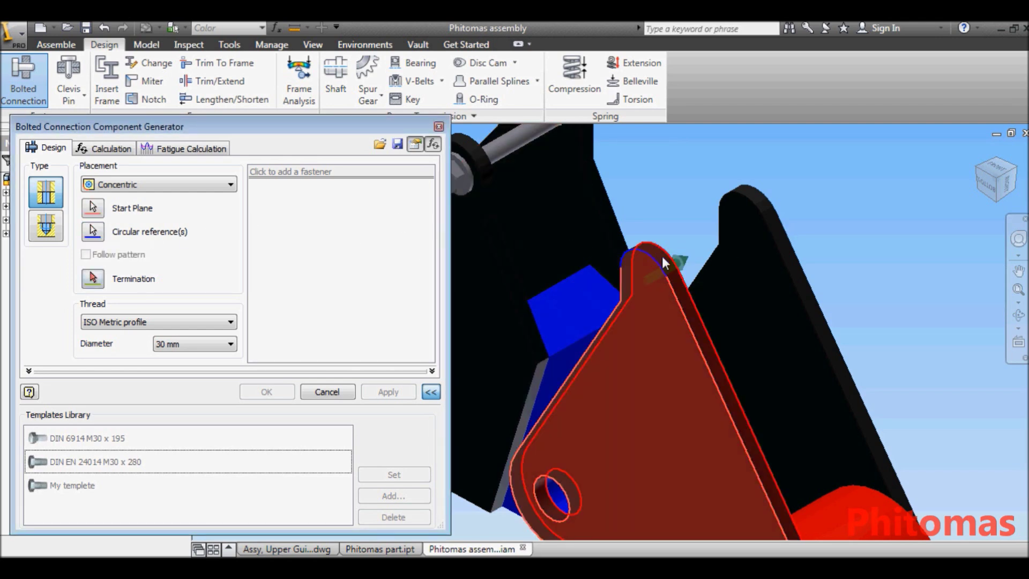
{"action": "left_click", "coordinate": [792, 247]}
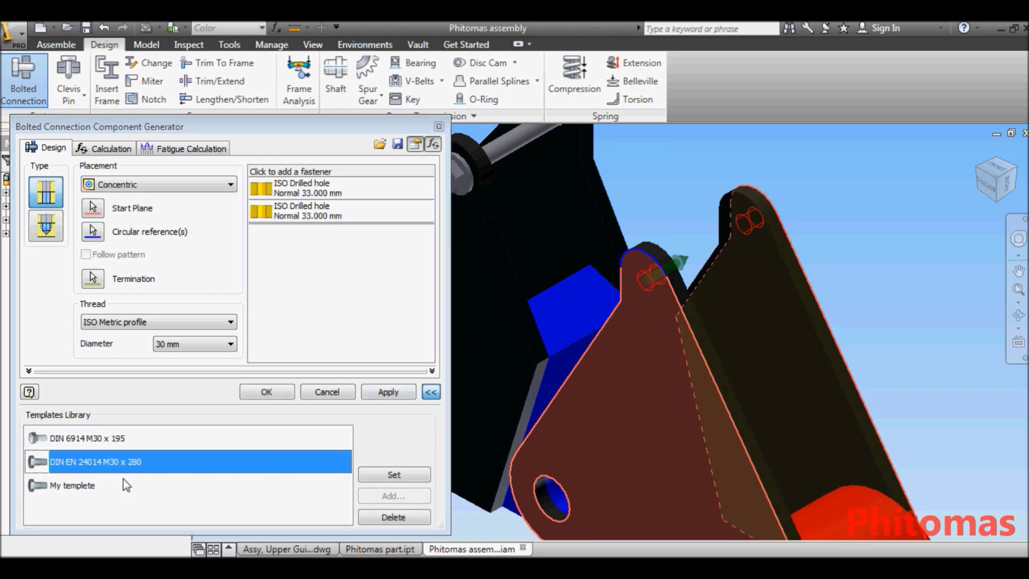
Fill the fastener stack from 'My templete' and insert the second bolted connection.
{"action": "left_click", "coordinate": [83, 484]}
{"action": "left_click", "coordinate": [403, 479]}
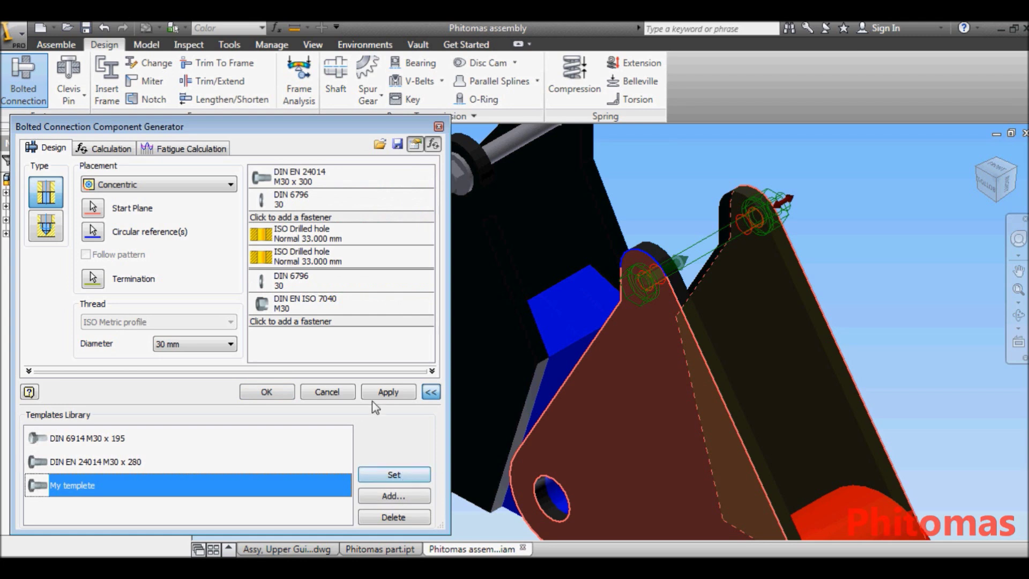
{"action": "left_click", "coordinate": [388, 392]}
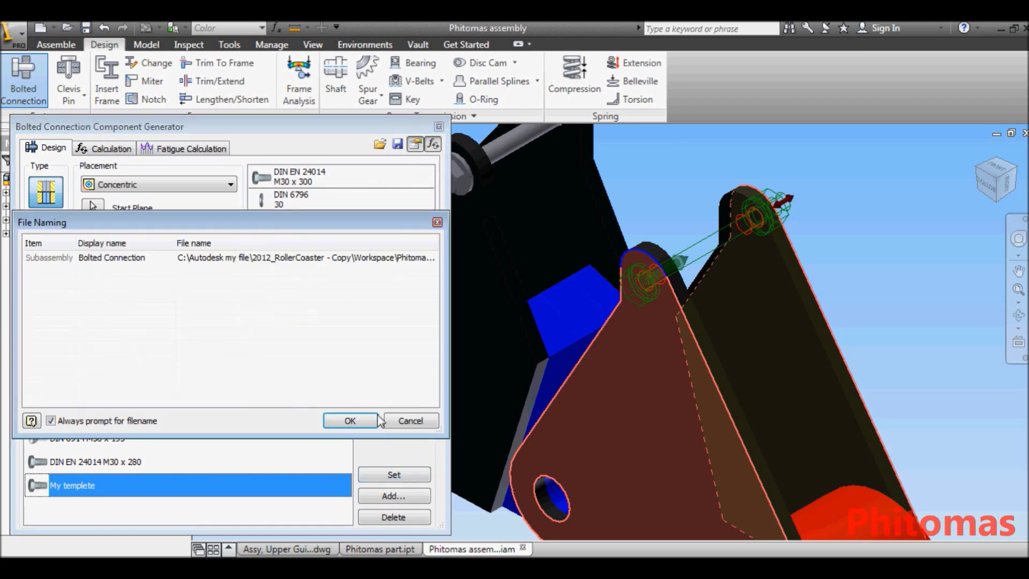
{"action": "left_click", "coordinate": [351, 421]}
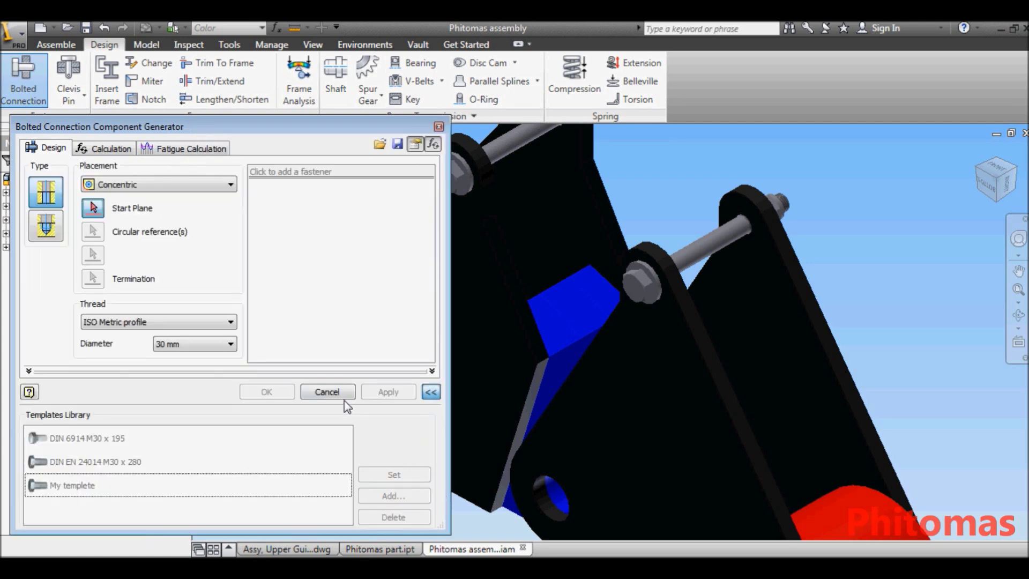
{"action": "middle_click_drag", "start_coordinate": [559, 391], "coordinate": [718, 336]}
{"action": "scroll", "coordinate": [637, 348], "scroll_direction": "down", "scroll_amount": 5}
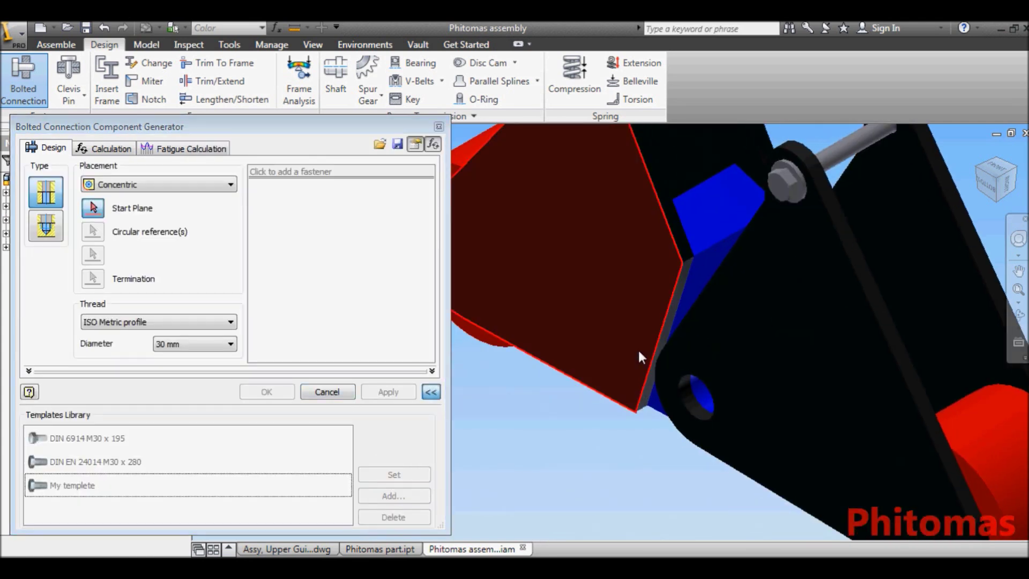
Add a third bolted connection from 'My templete' through another plate hole.
{"action": "left_click", "coordinate": [568, 297]}
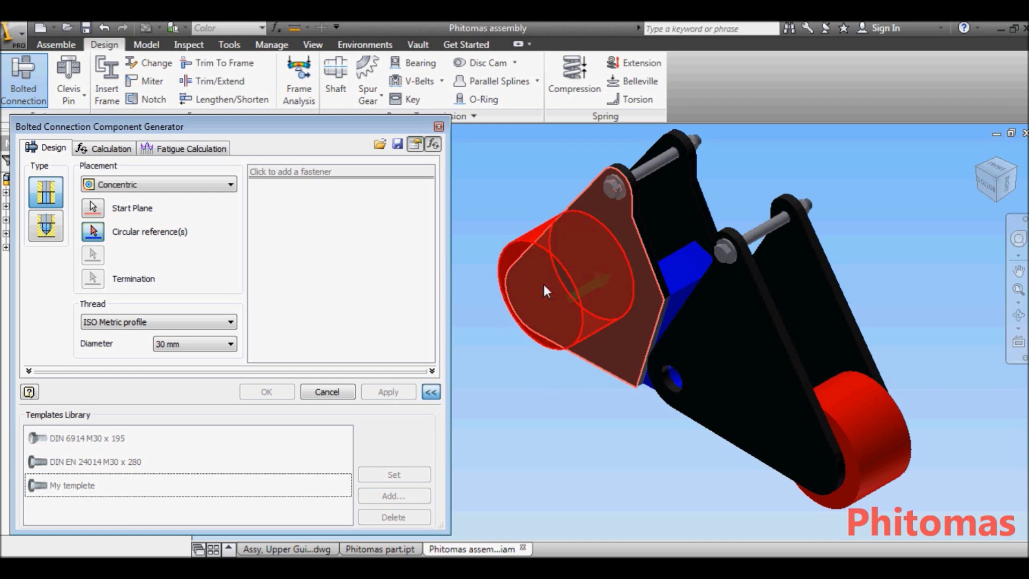
{"action": "left_click", "coordinate": [513, 310]}
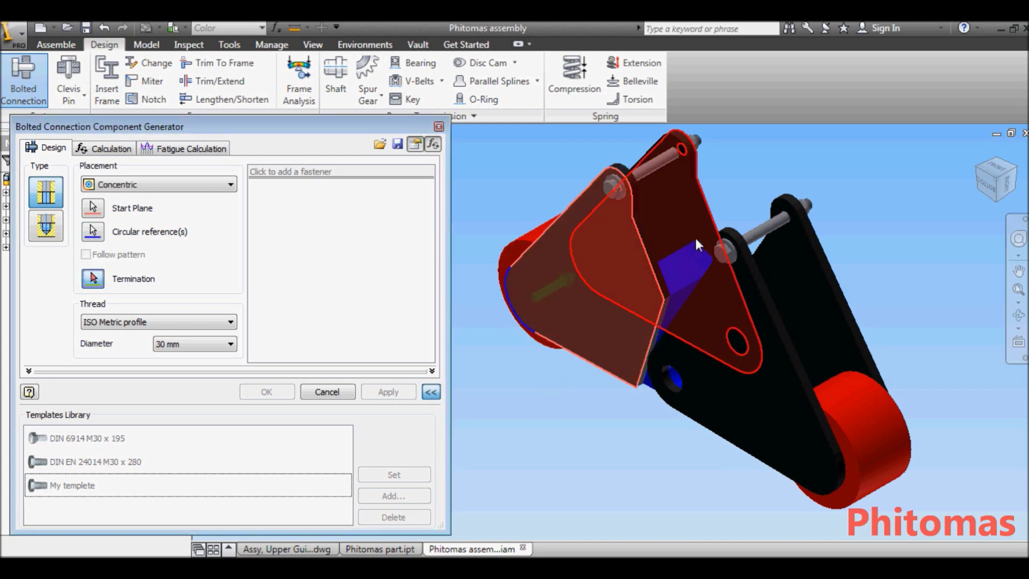
{"action": "left_click", "coordinate": [699, 221]}
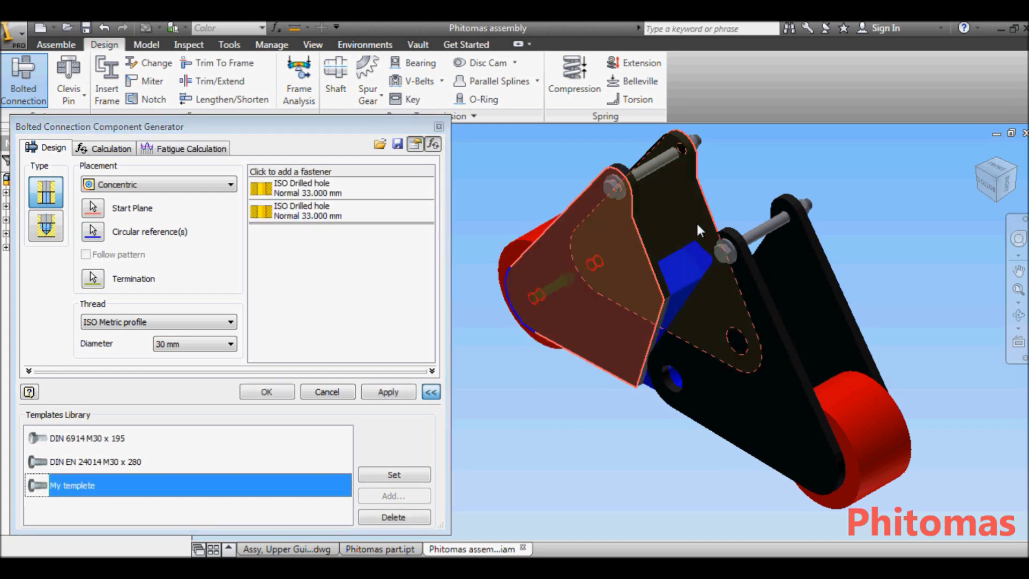
{"action": "left_click", "coordinate": [393, 476]}
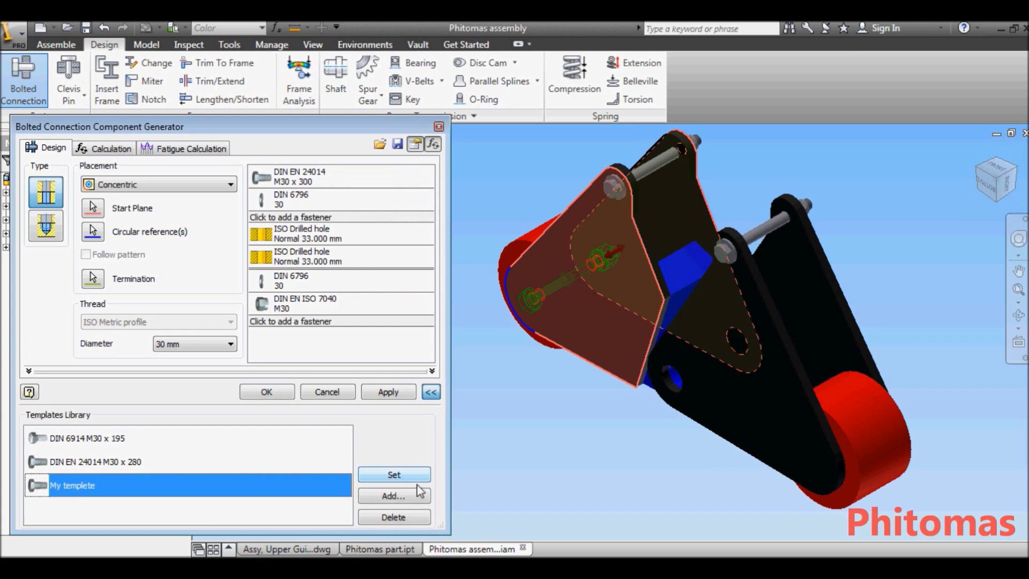
{"action": "left_click", "coordinate": [388, 391]}
{"action": "left_click", "coordinate": [362, 416]}
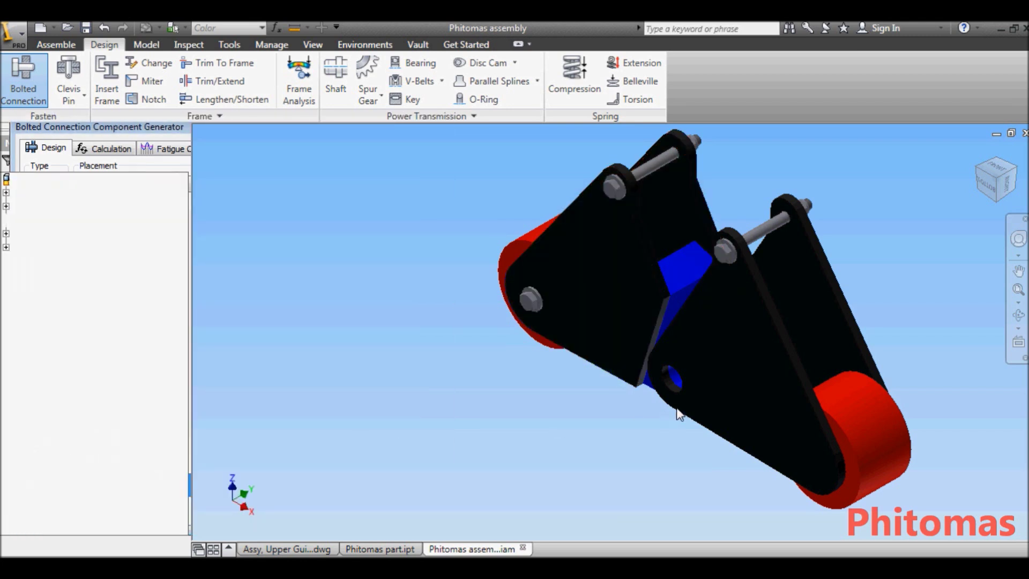
Add the fourth bolted connection from 'My templete' on the last hole and orbit to check.
{"action": "left_click", "coordinate": [776, 403]}
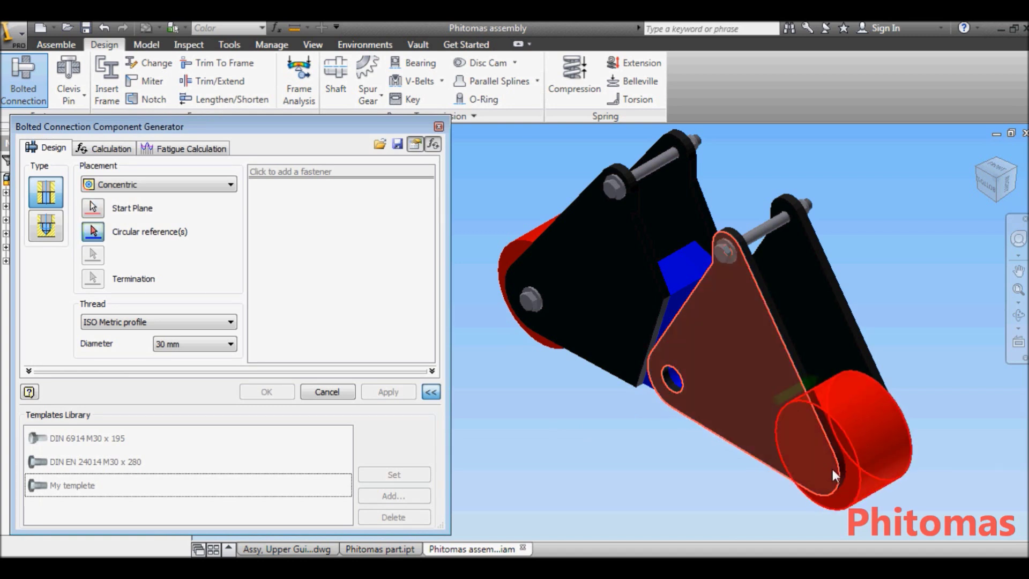
{"action": "left_click", "coordinate": [838, 474]}
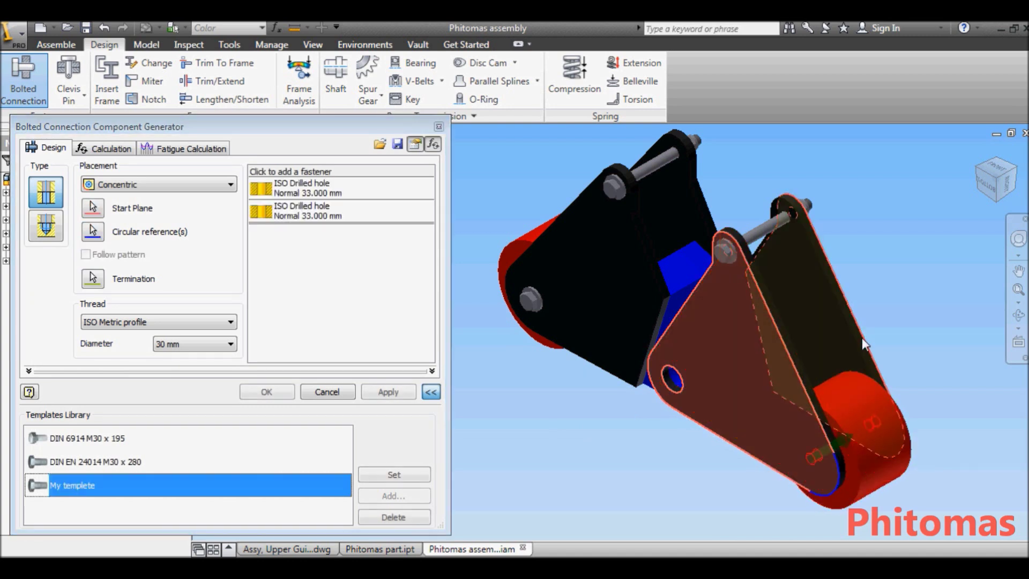
{"action": "left_click", "coordinate": [412, 475]}
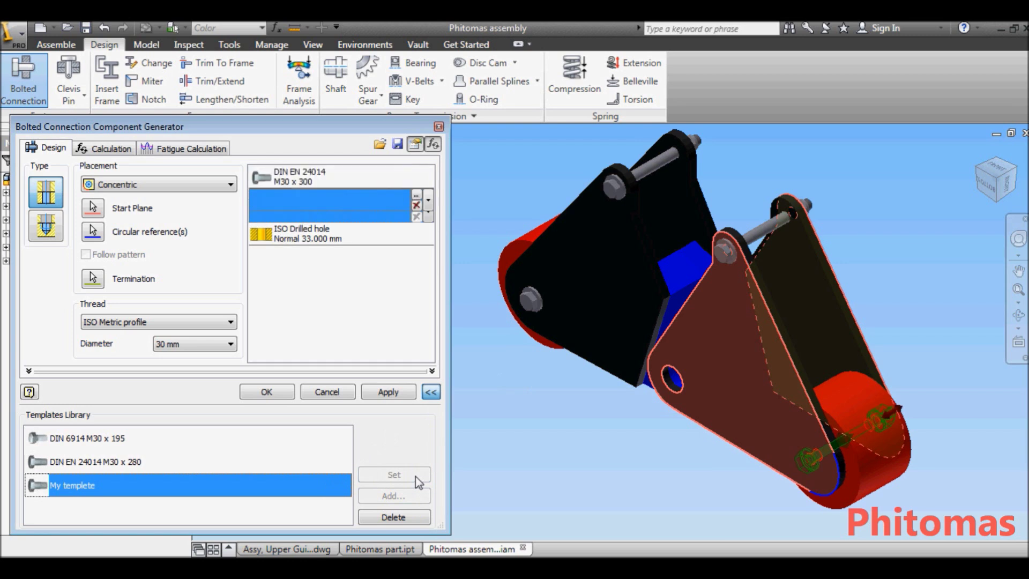
{"action": "left_click", "coordinate": [279, 395]}
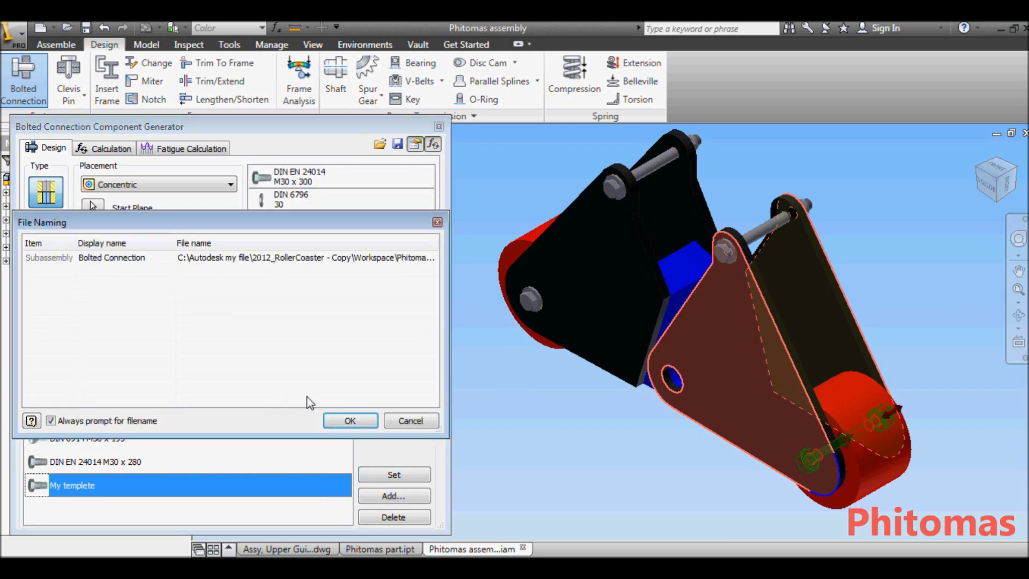
{"action": "left_click", "coordinate": [350, 421]}
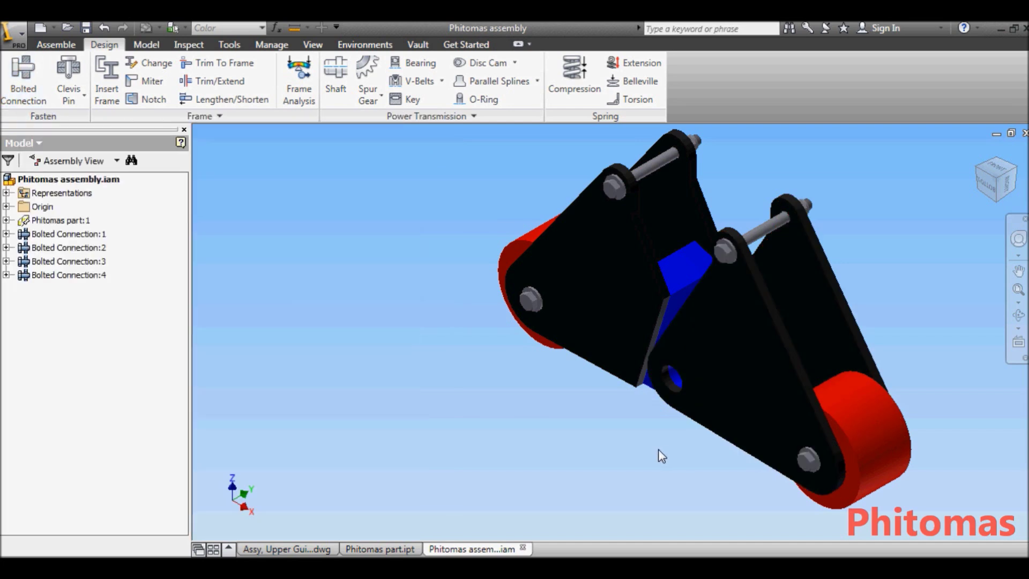
{"action": "middle_click_drag", "start_coordinate": [654, 447], "coordinate": [530, 461], "text": "shift"}
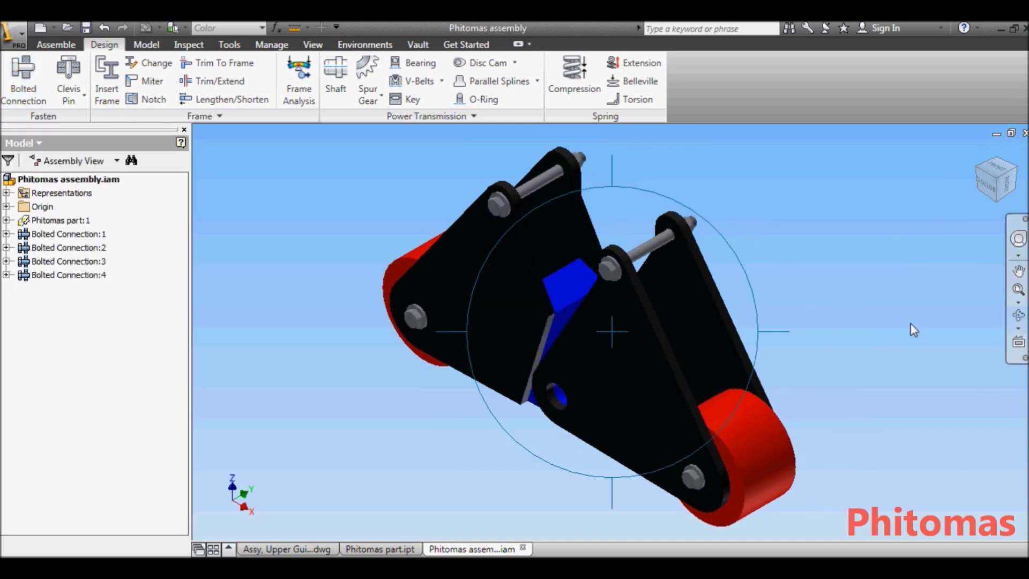
{"action": "middle_click_drag", "start_coordinate": [605, 330], "coordinate": [723, 338], "text": "shift"}
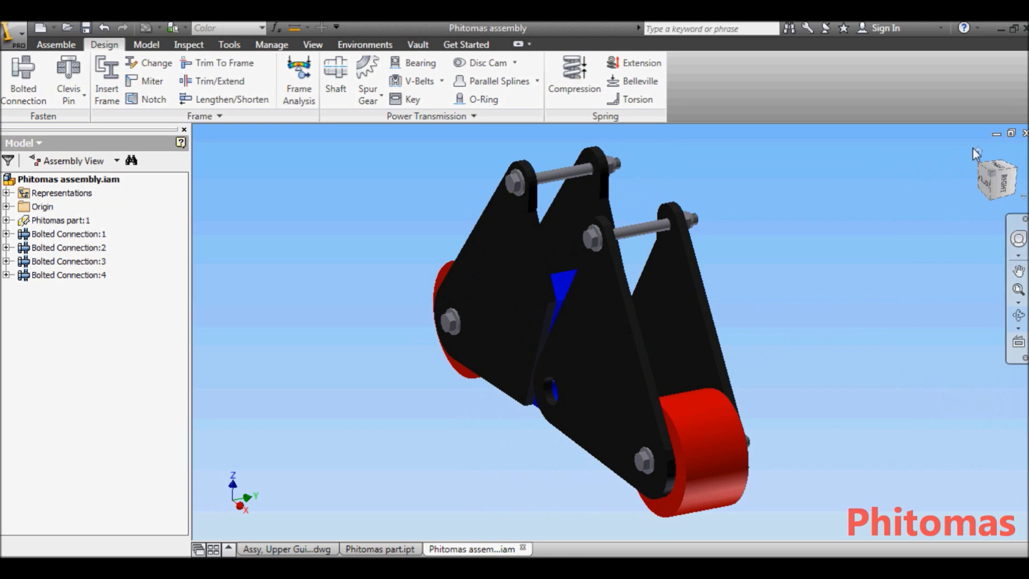
Save Phitomas assembly.iam together with all its dependent bolted connection files.
{"action": "middle_click_drag", "start_coordinate": [978, 156], "coordinate": [858, 177], "text": "shift"}
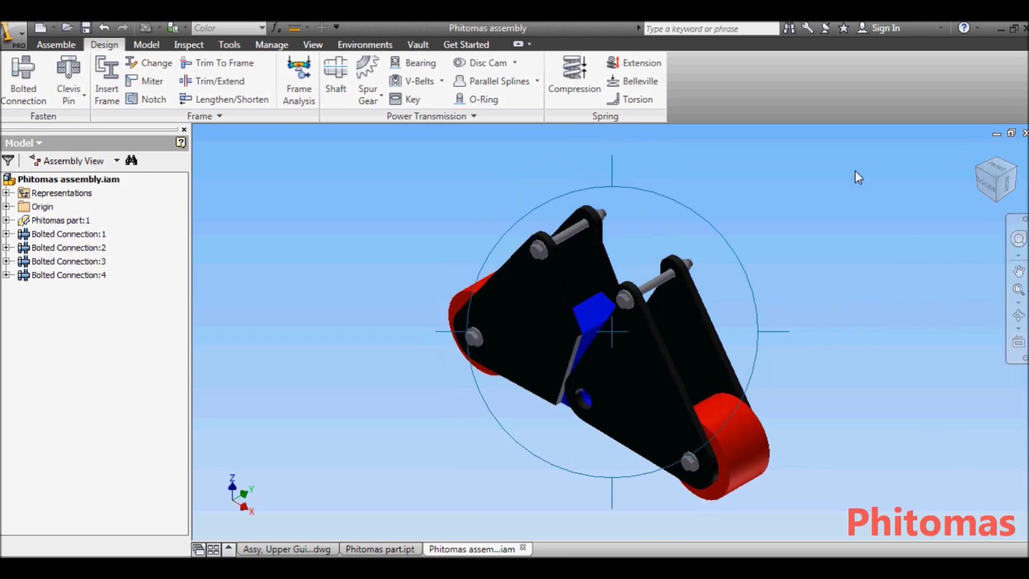
{"action": "left_click", "coordinate": [86, 29]}
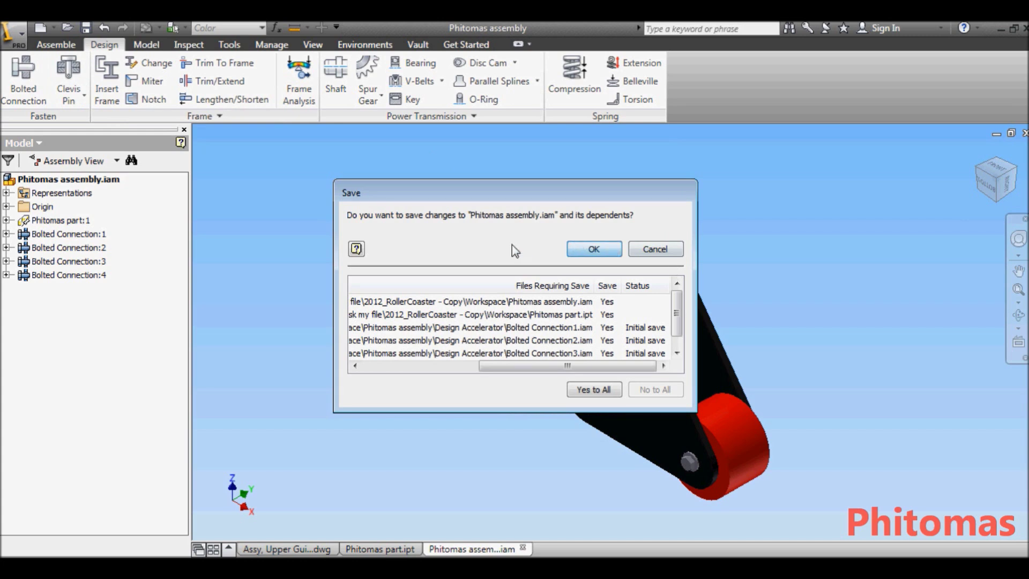
{"action": "key", "text": "Return"}
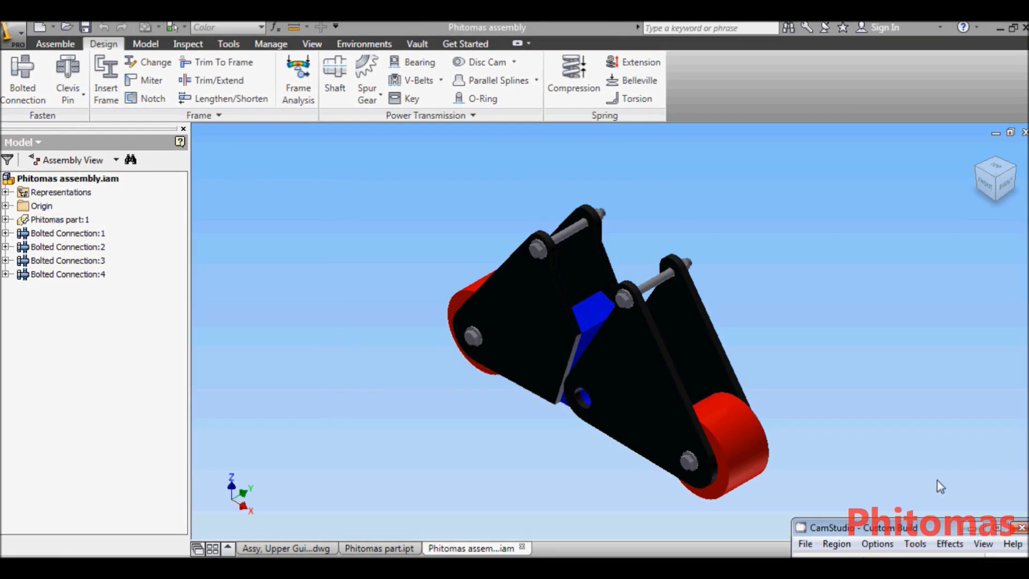
{"action": "left_click", "coordinate": [54, 26]}
Start a new drawing with a front base view of Phitomas assembly.iam at lower left.
{"action": "left_click", "coordinate": [61, 76]}
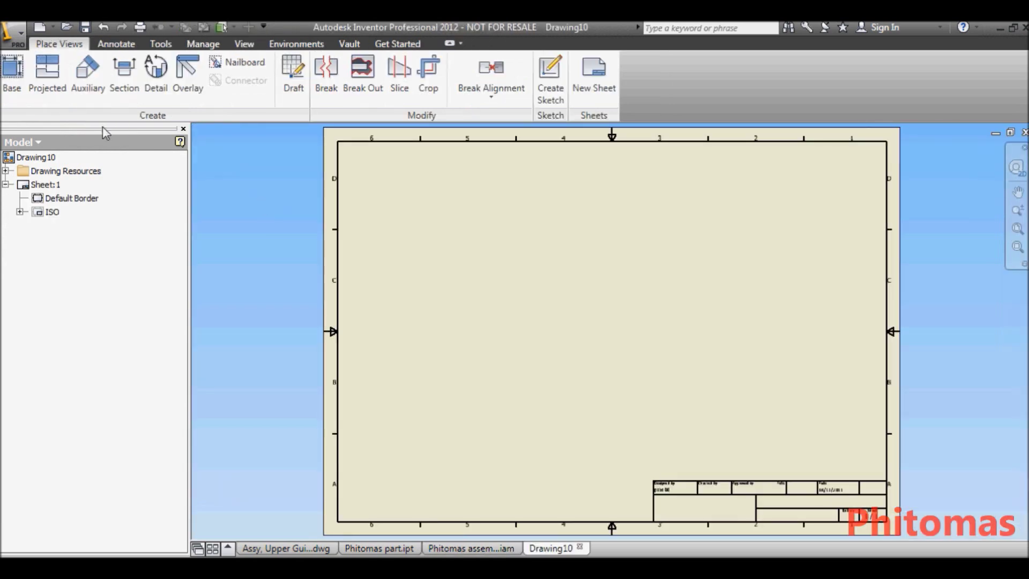
{"action": "left_click", "coordinate": [13, 75]}
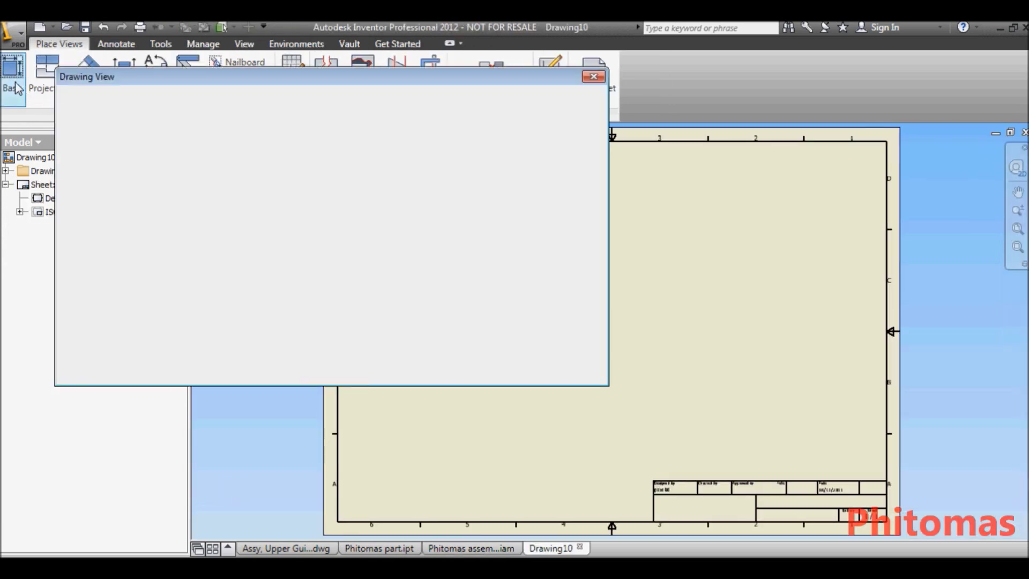
{"action": "left_click", "coordinate": [379, 137]}
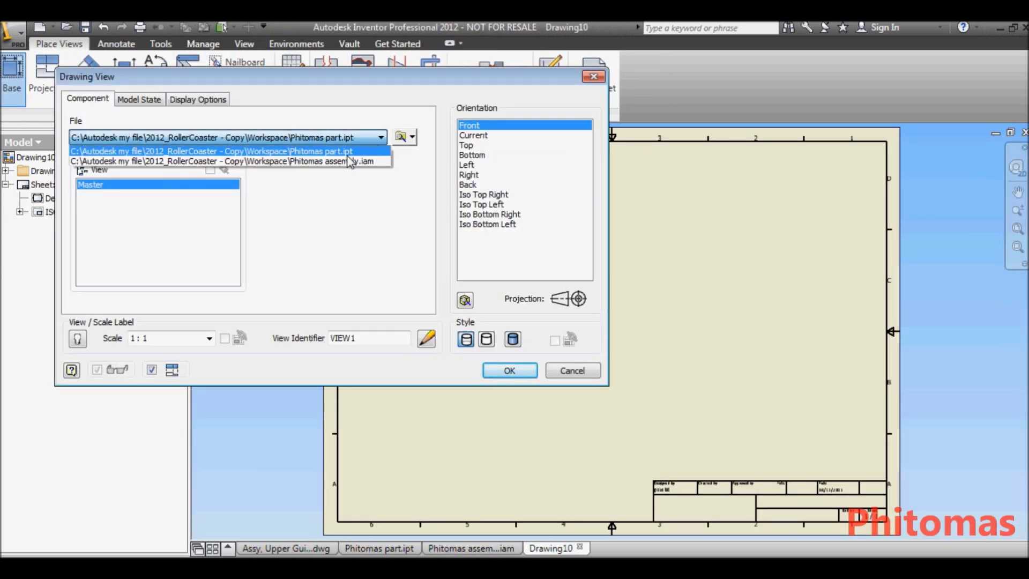
{"action": "left_click", "coordinate": [343, 163]}
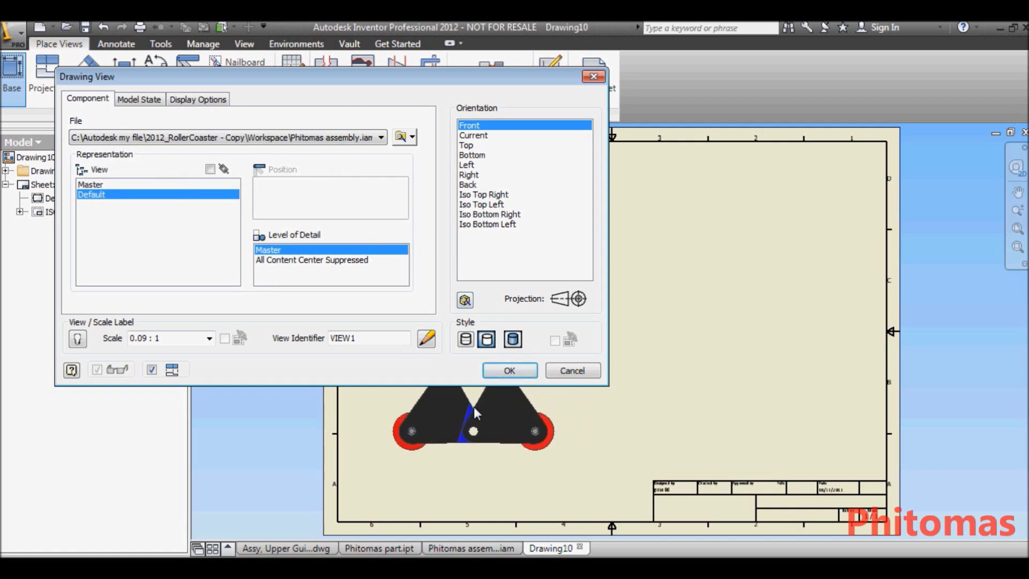
{"action": "left_click", "coordinate": [474, 407]}
Project top, side and isometric views from the front base view.
{"action": "left_click", "coordinate": [479, 267]}
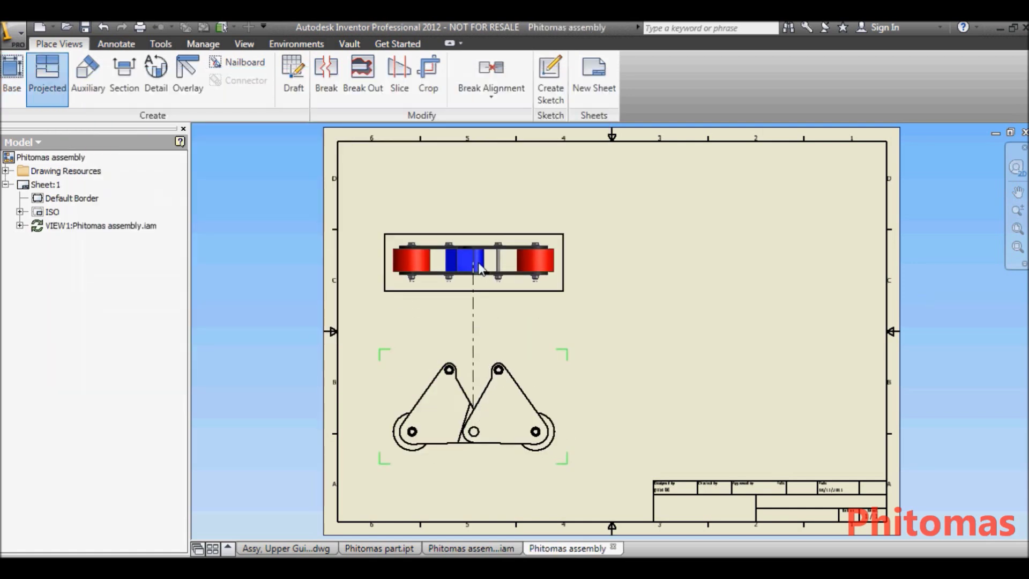
{"action": "left_click", "coordinate": [690, 405]}
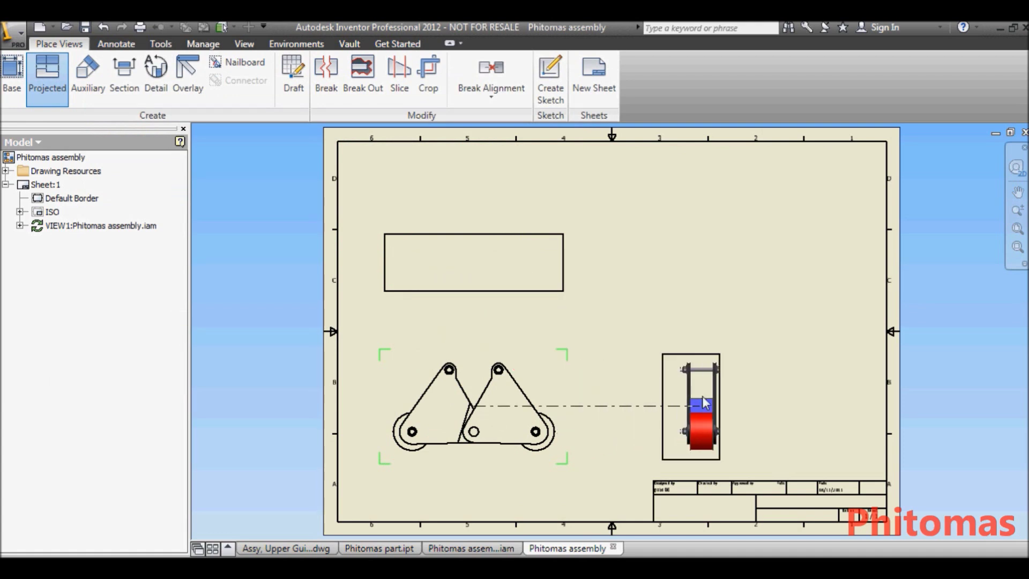
{"action": "left_click", "coordinate": [687, 247]}
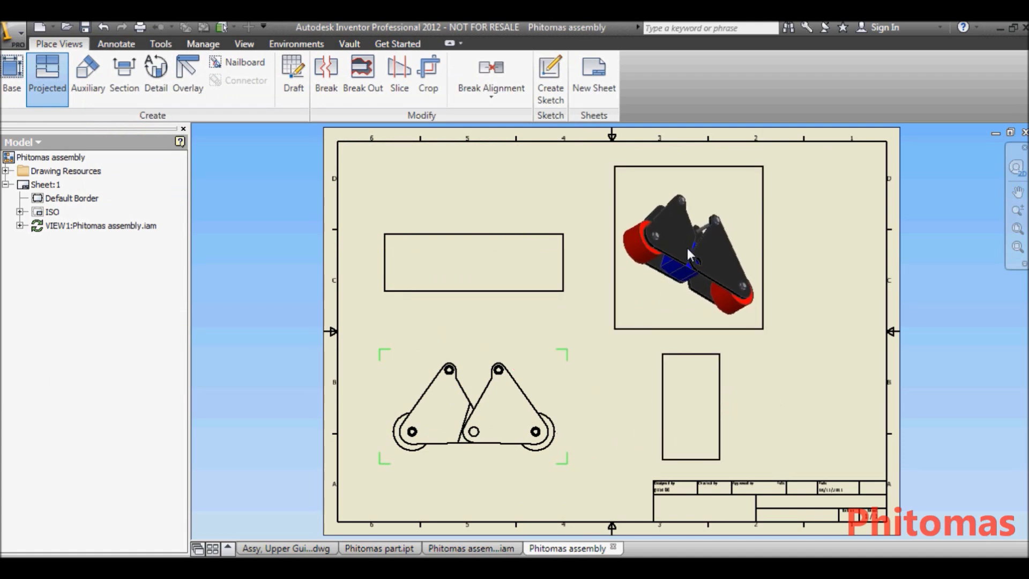
{"action": "right_click", "coordinate": [712, 247]}
{"action": "left_click", "coordinate": [721, 250]}
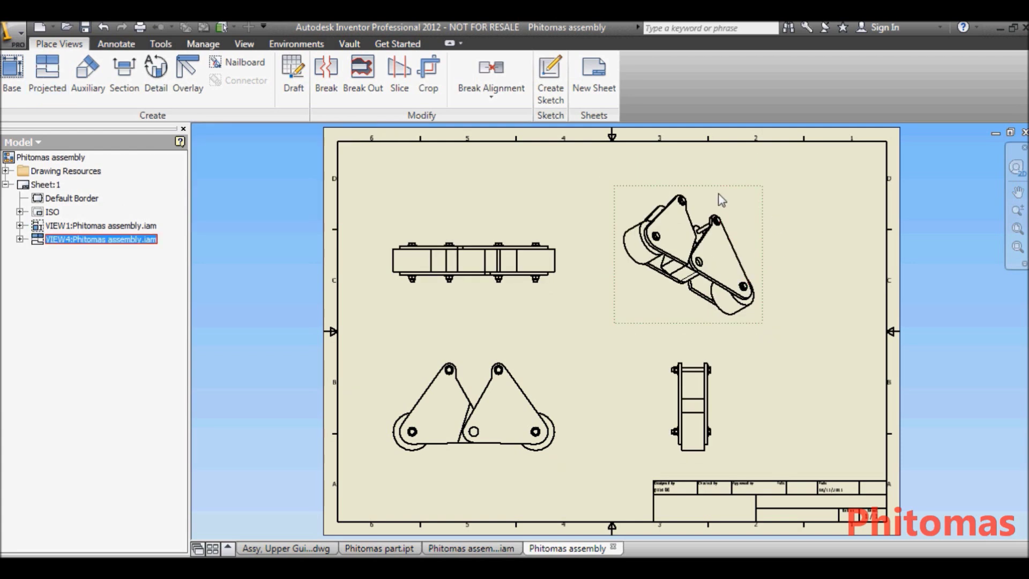
{"action": "right_click", "coordinate": [722, 199]}
Change the isometric view's scale to 1:10, then begin a section view.
{"action": "left_click", "coordinate": [723, 242]}
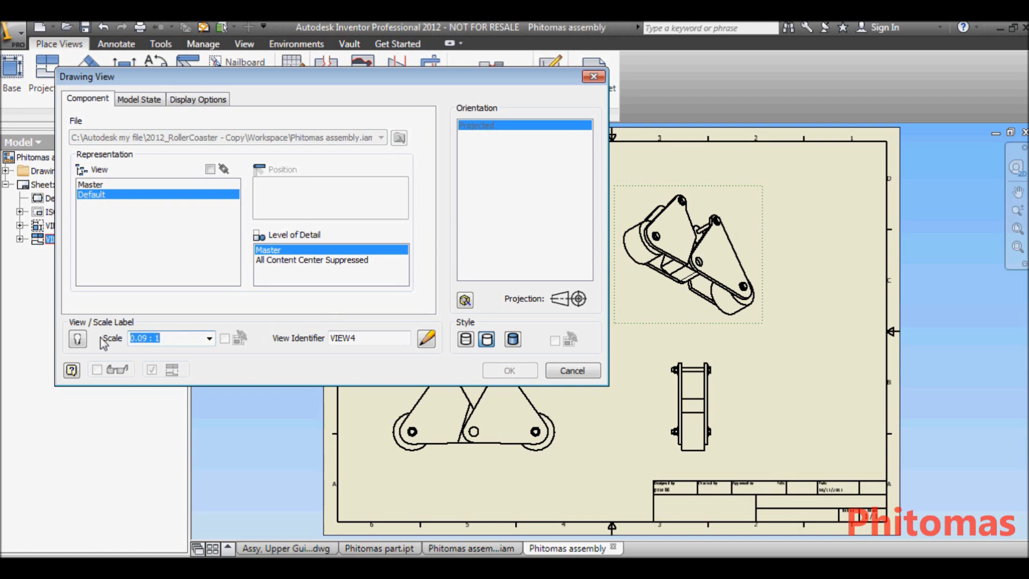
{"action": "key", "text": "BackSpace"}
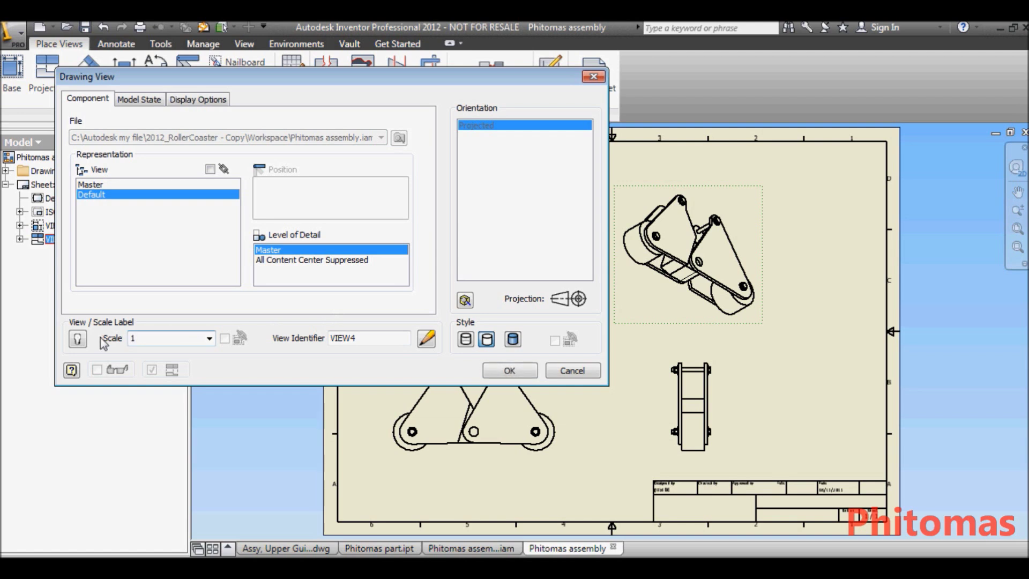
{"action": "type", "text": "1:10"}
{"action": "left_click", "coordinate": [514, 370]}
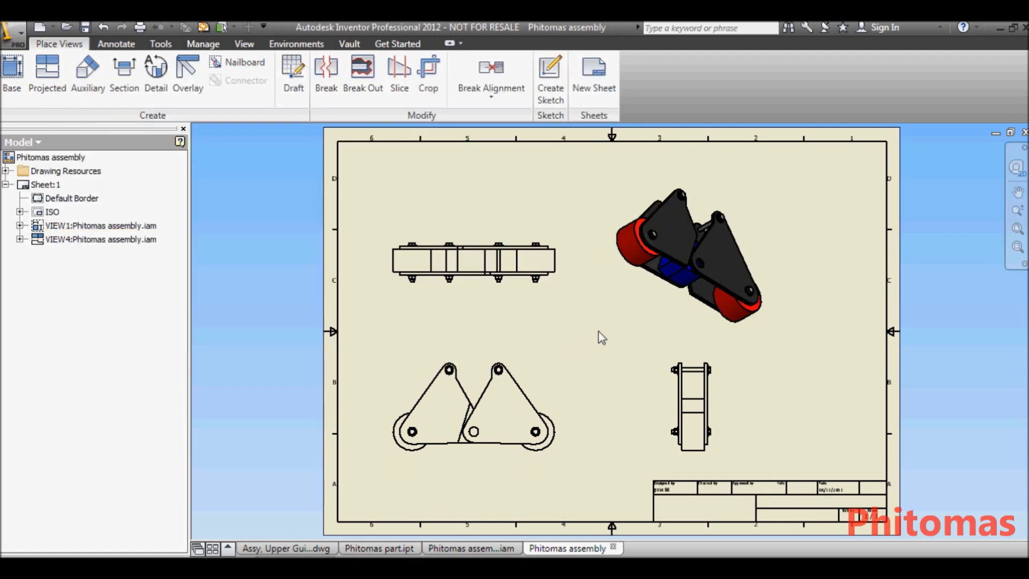
{"action": "left_click", "coordinate": [123, 75]}
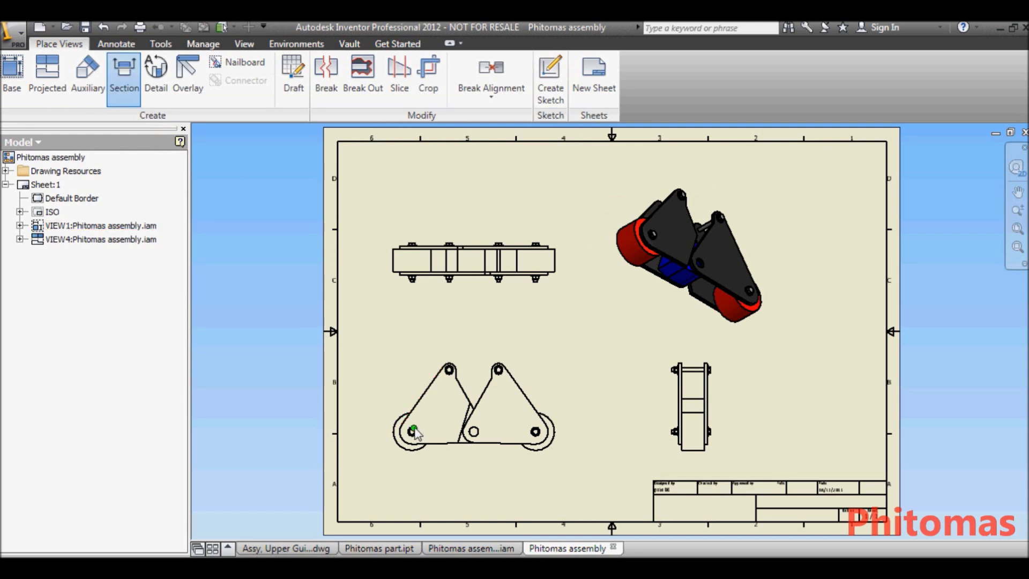
Cut section A-A vertically through the front view's left hole and place it at left.
{"action": "left_click", "coordinate": [411, 387]}
{"action": "left_click", "coordinate": [412, 474]}
{"action": "right_click", "coordinate": [413, 476]}
{"action": "left_click", "coordinate": [440, 478]}
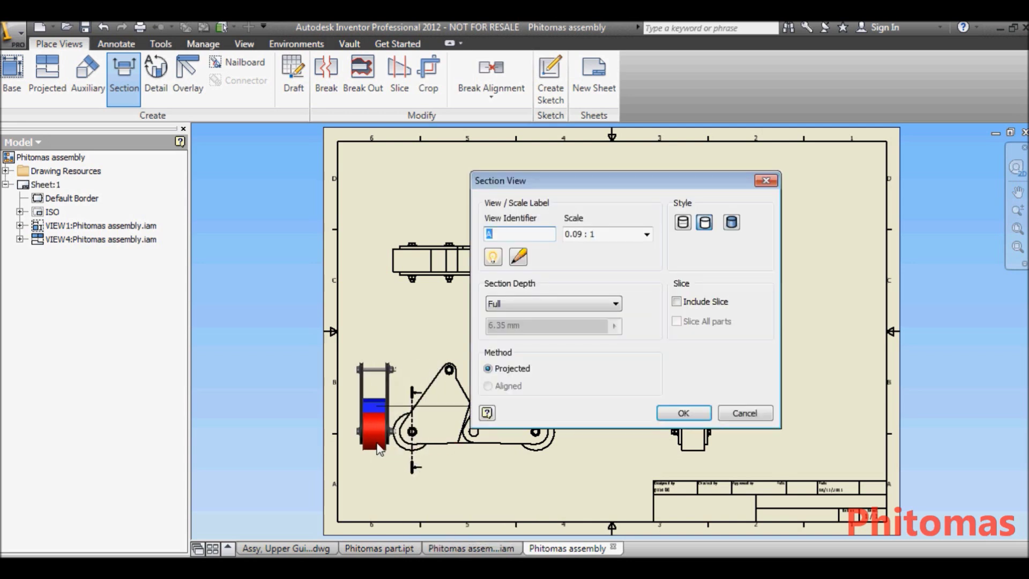
{"action": "left_click", "coordinate": [371, 450]}
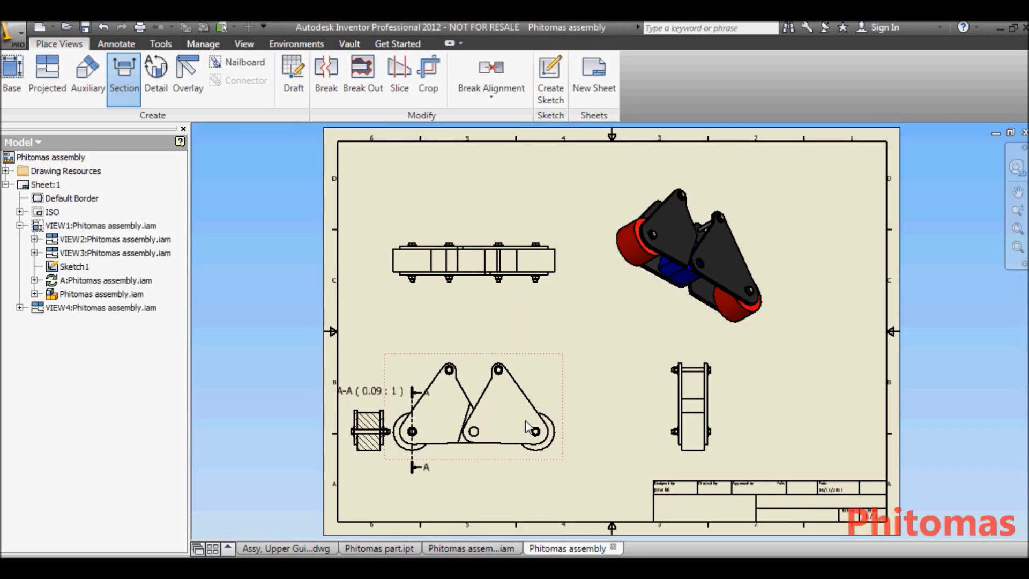
Shift the front view and section view A-A to the right.
{"action": "left_click_drag", "start_coordinate": [519, 352], "coordinate": [567, 356]}
{"action": "left_click_drag", "start_coordinate": [375, 415], "coordinate": [405, 415]}
{"action": "left_click", "coordinate": [431, 365]}
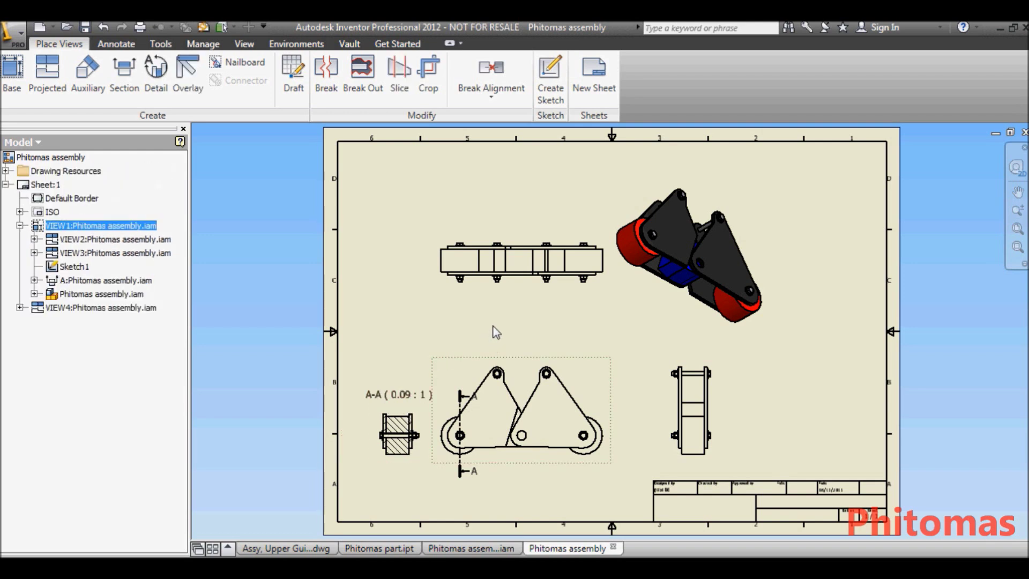
{"action": "scroll", "coordinate": [534, 313], "scroll_direction": "down", "scroll_amount": 3}
{"action": "middle_click_drag", "start_coordinate": [538, 311], "coordinate": [537, 371]}
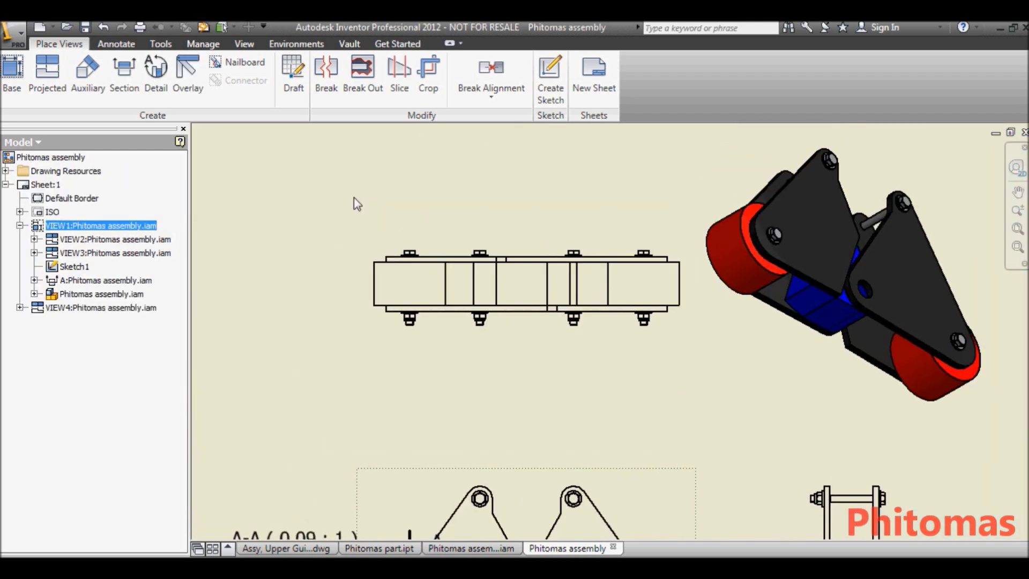
Create detail view B of the top view's left end and place it up-left.
{"action": "left_click", "coordinate": [157, 92]}
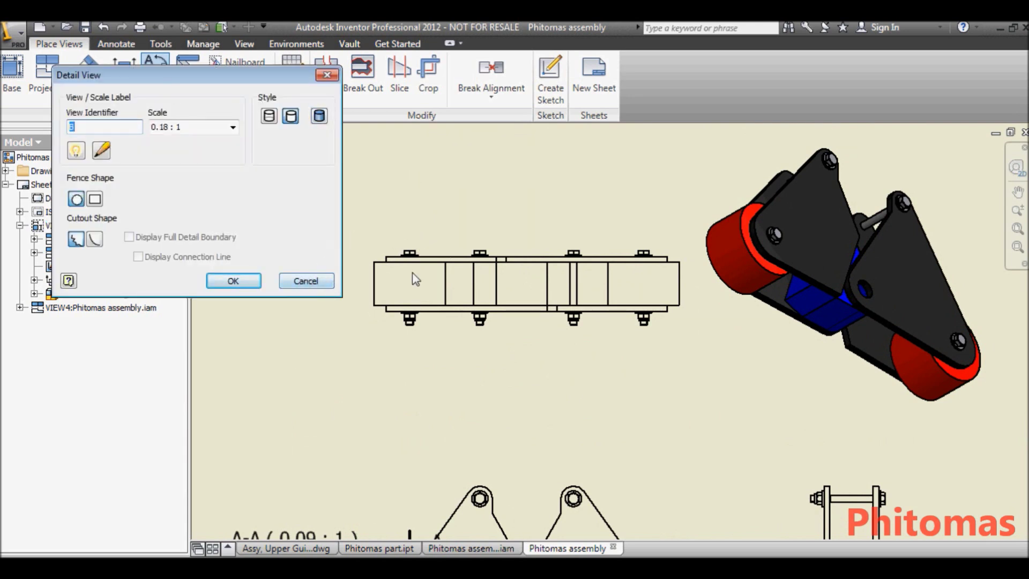
{"action": "left_click", "coordinate": [325, 284]}
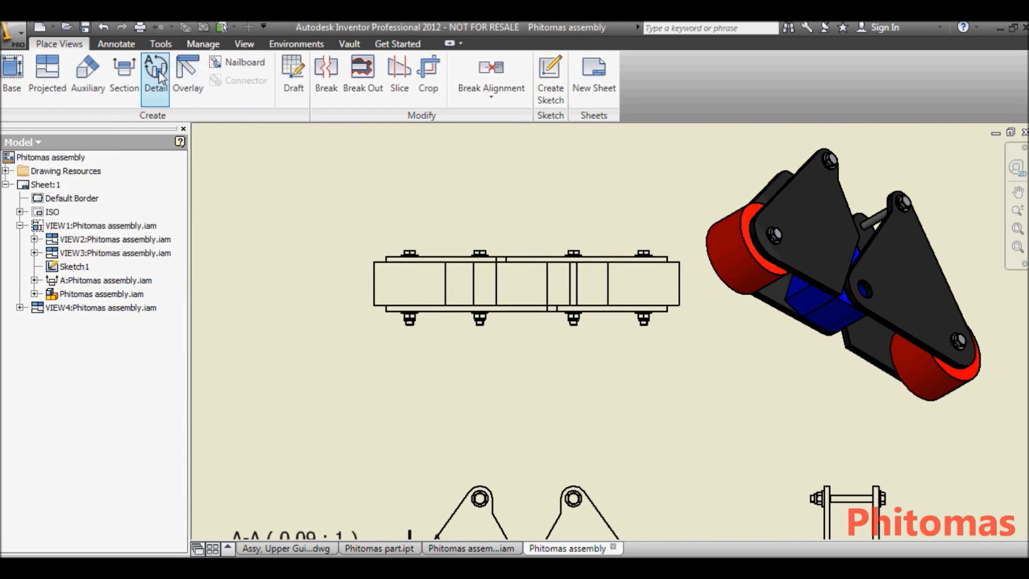
{"action": "left_click", "coordinate": [428, 240]}
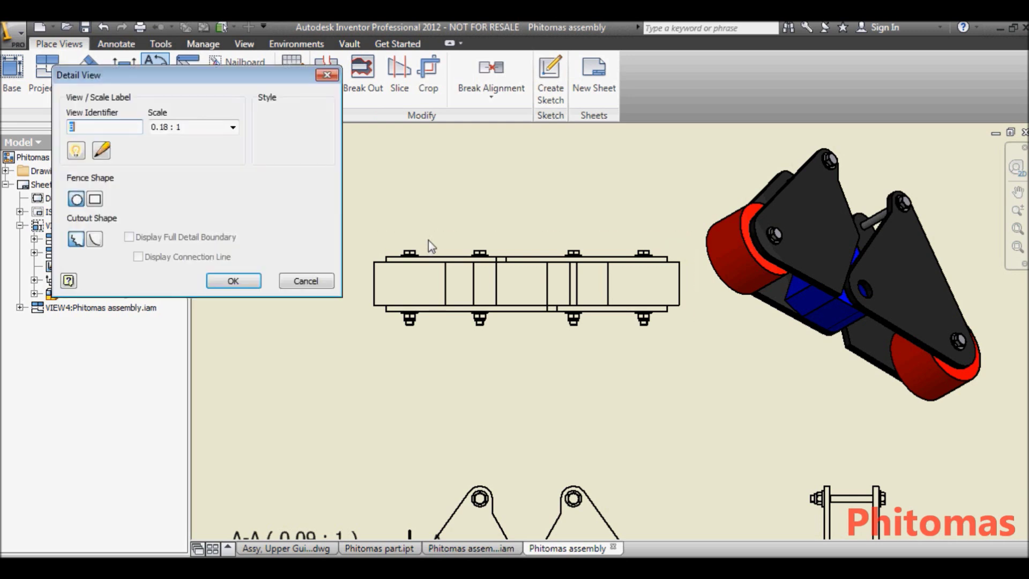
{"action": "left_click", "coordinate": [413, 284]}
{"action": "left_click", "coordinate": [411, 215]}
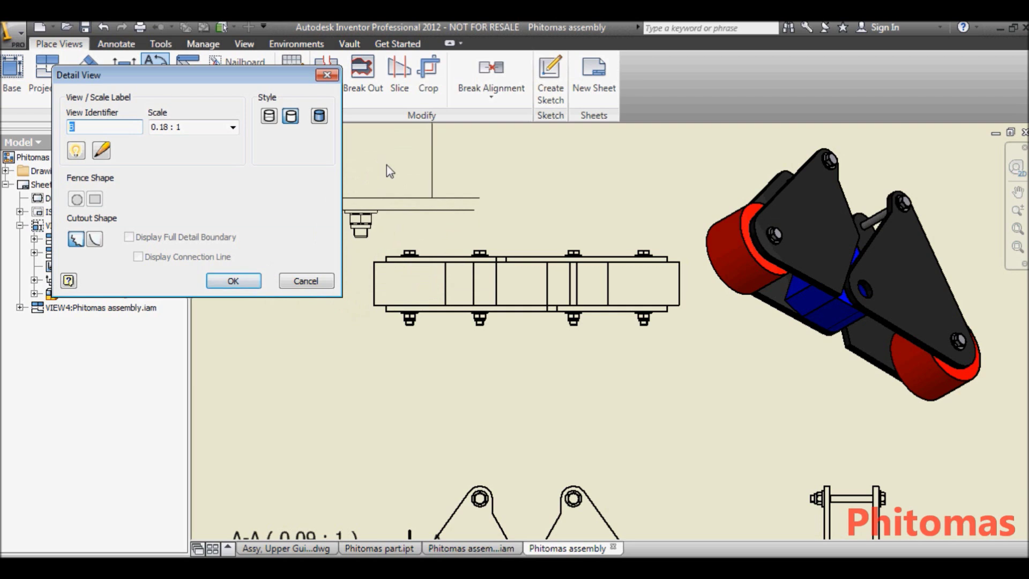
{"action": "left_click", "coordinate": [394, 186]}
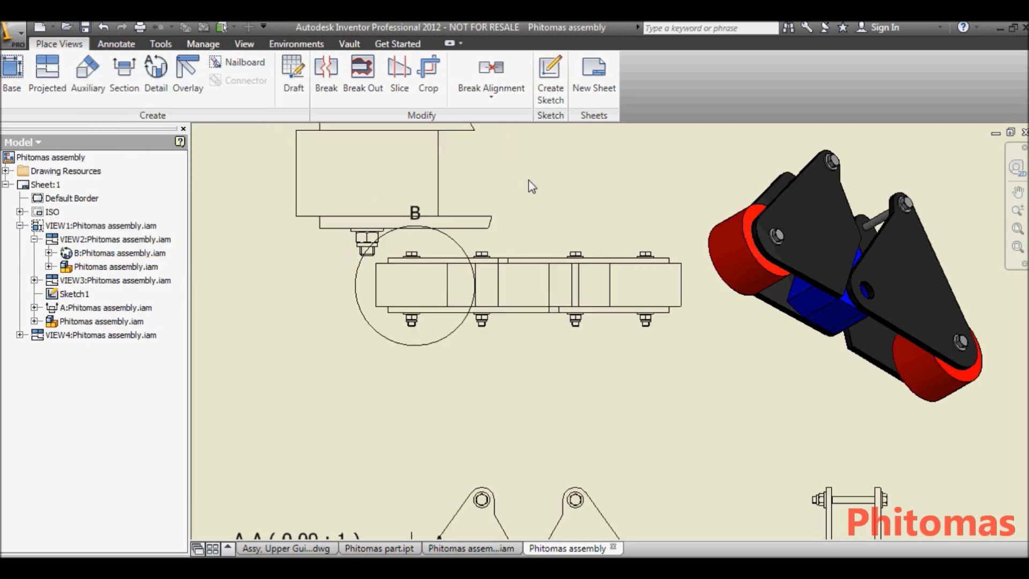
{"action": "middle_click_drag", "start_coordinate": [529, 179], "coordinate": [532, 241]}
{"action": "left_click_drag", "start_coordinate": [478, 177], "coordinate": [413, 174]}
Set detail view B to 1:8 with its label shown, and enlarge its boundary circle.
{"action": "right_click", "coordinate": [388, 173]}
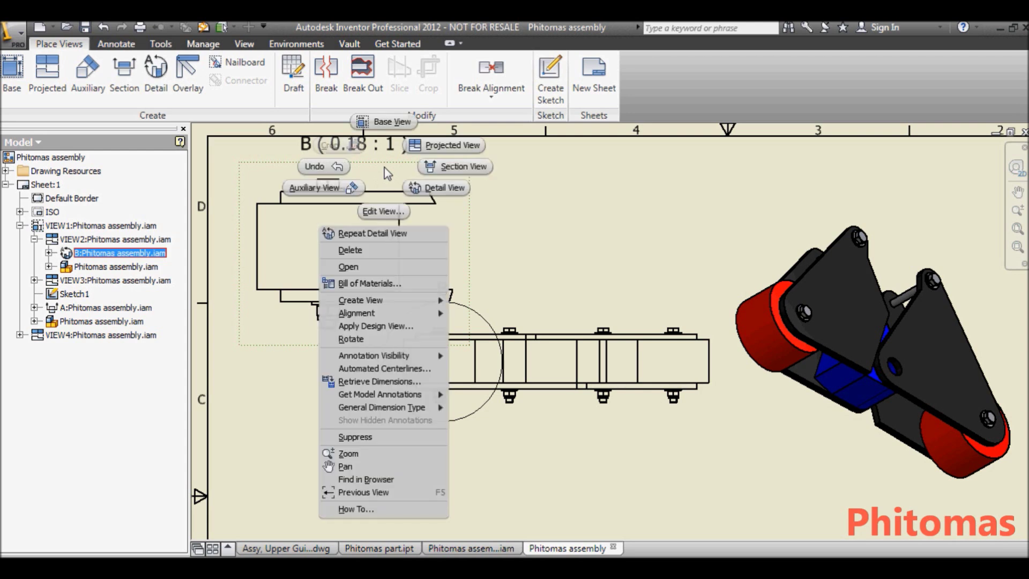
{"action": "left_click", "coordinate": [390, 214]}
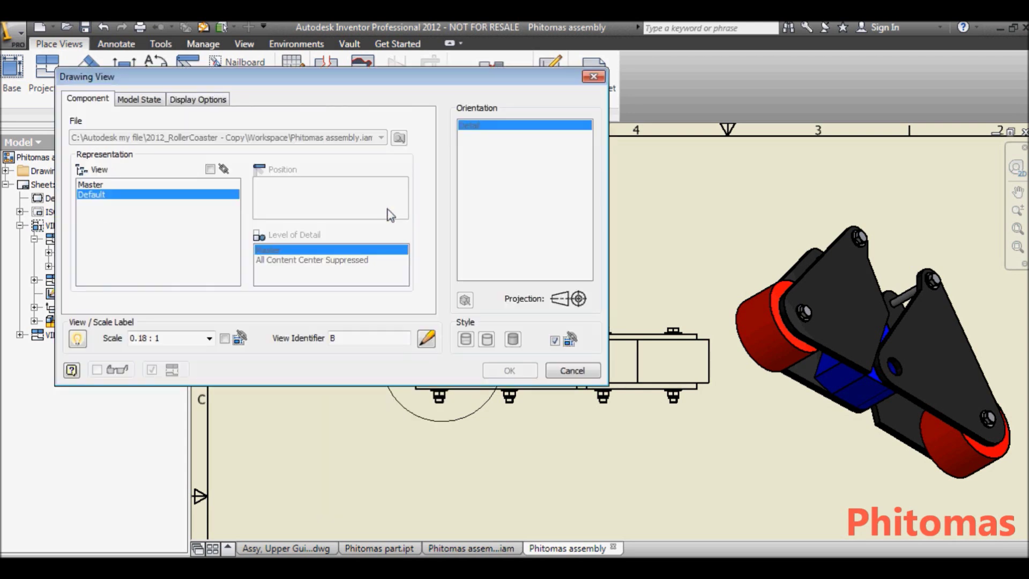
{"action": "left_click_drag", "start_coordinate": [182, 339], "coordinate": [134, 339]}
{"action": "type", "text": "1:8"}
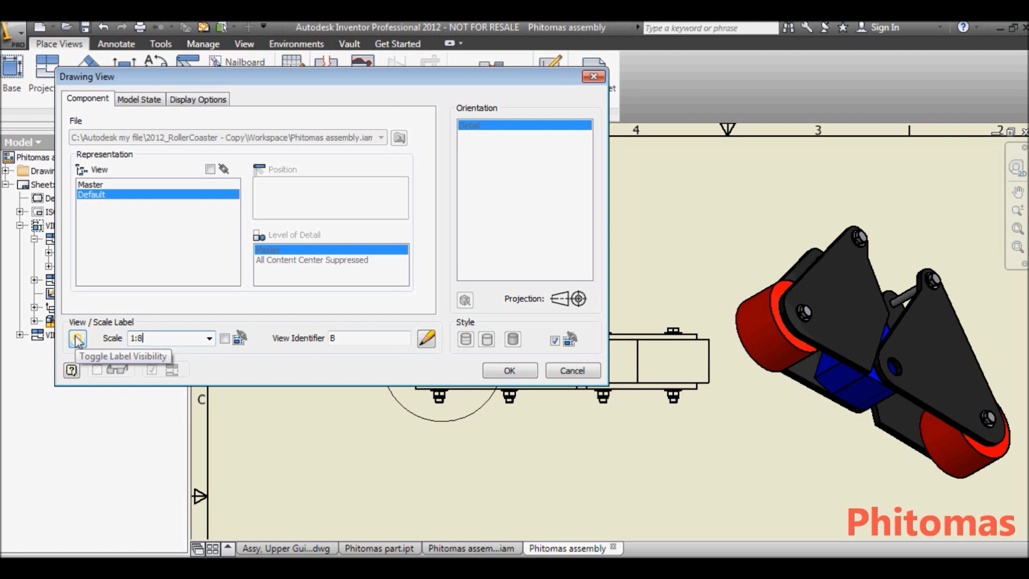
{"action": "left_click", "coordinate": [78, 339]}
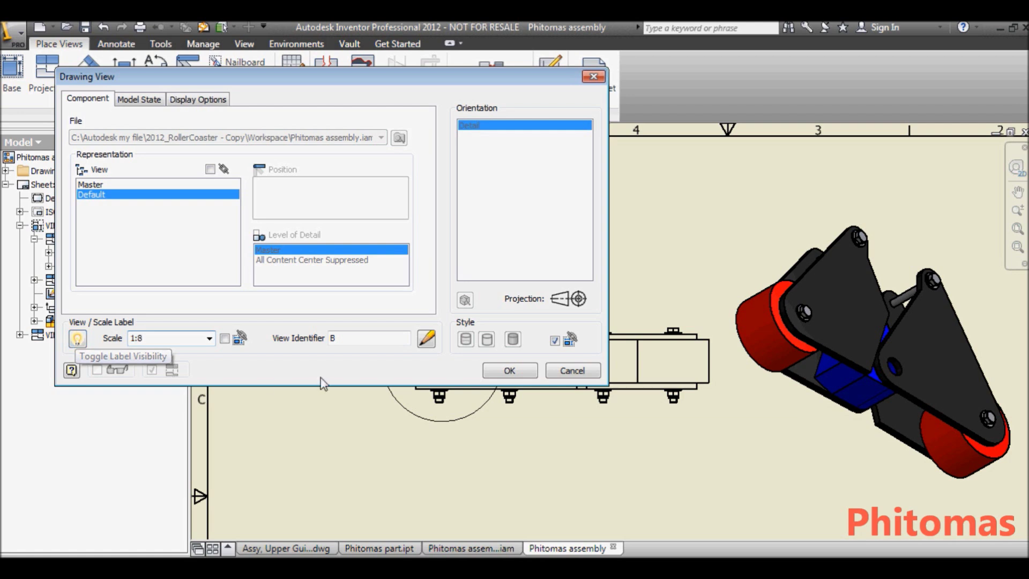
{"action": "left_click", "coordinate": [521, 374]}
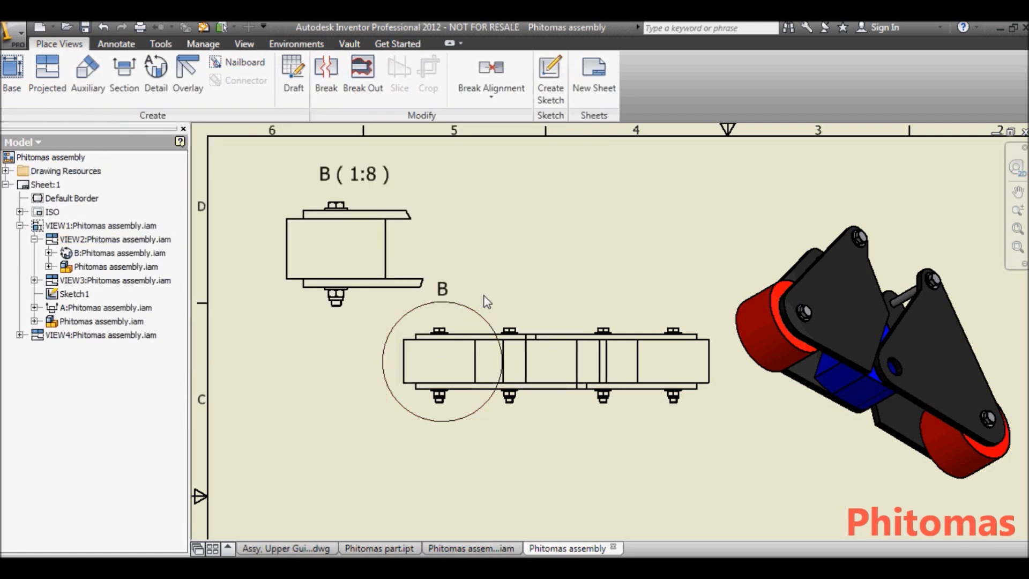
{"action": "left_click_drag", "start_coordinate": [446, 368], "coordinate": [470, 373]}
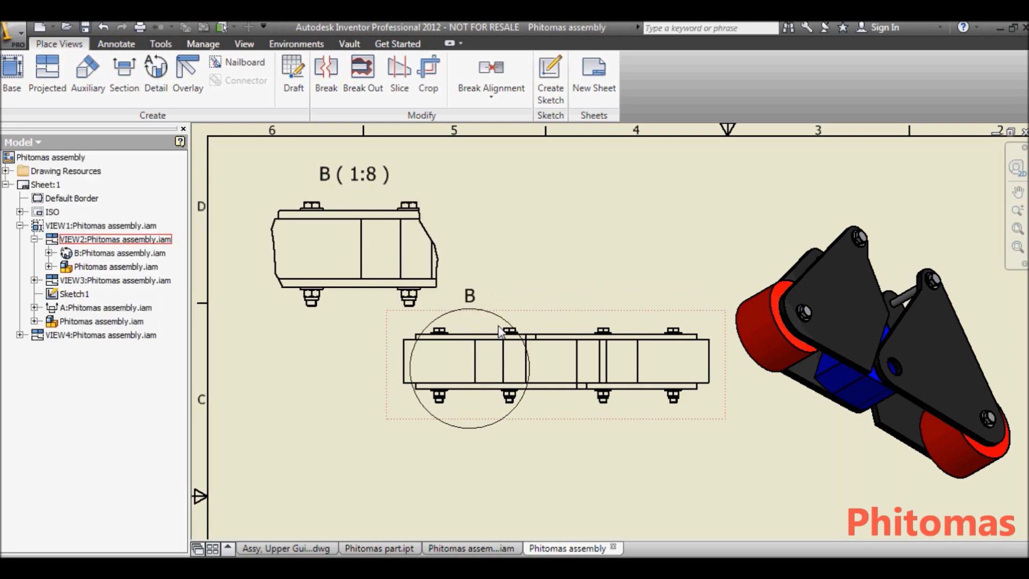
{"action": "left_click_drag", "start_coordinate": [531, 368], "coordinate": [541, 376]}
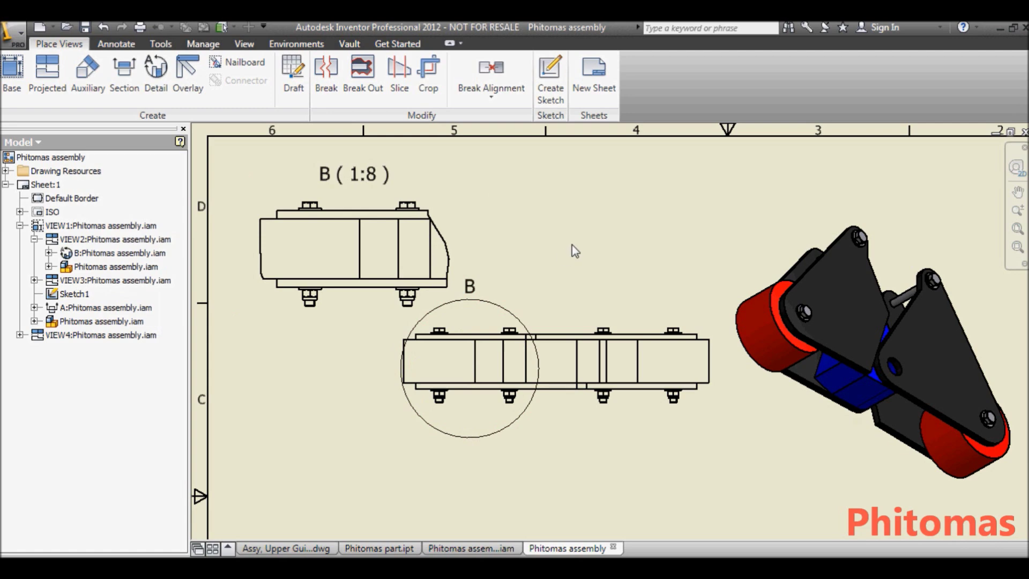
{"action": "scroll", "coordinate": [571, 244], "scroll_direction": "down", "scroll_amount": 2}
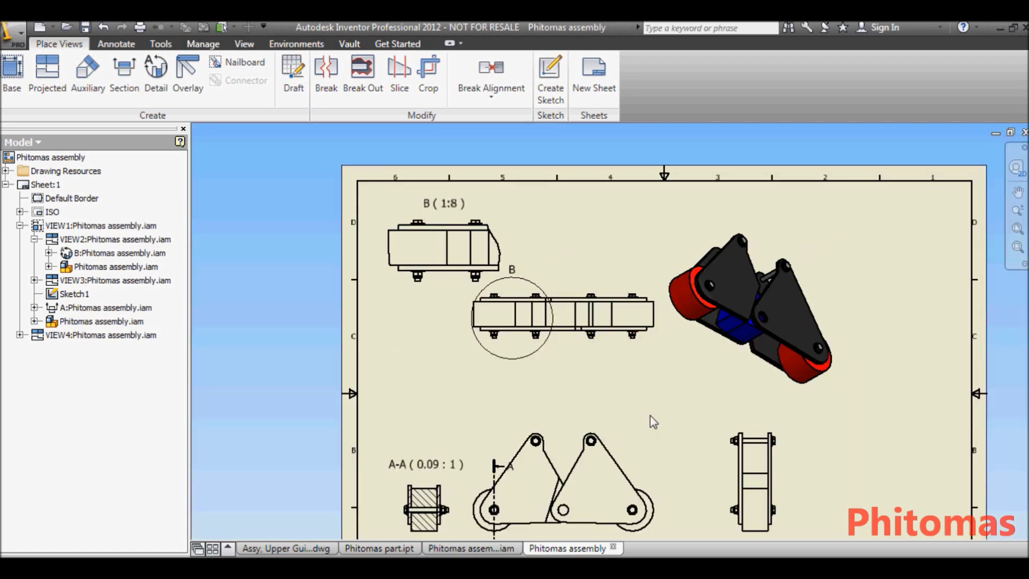
Add a Ø76,20 -25,40 DEEP hole note to the front view's hole.
{"action": "middle_click_drag", "start_coordinate": [650, 416], "coordinate": [574, 333]}
{"action": "scroll", "coordinate": [449, 251], "scroll_direction": "down", "scroll_amount": 1}
{"action": "left_click", "coordinate": [126, 46]}
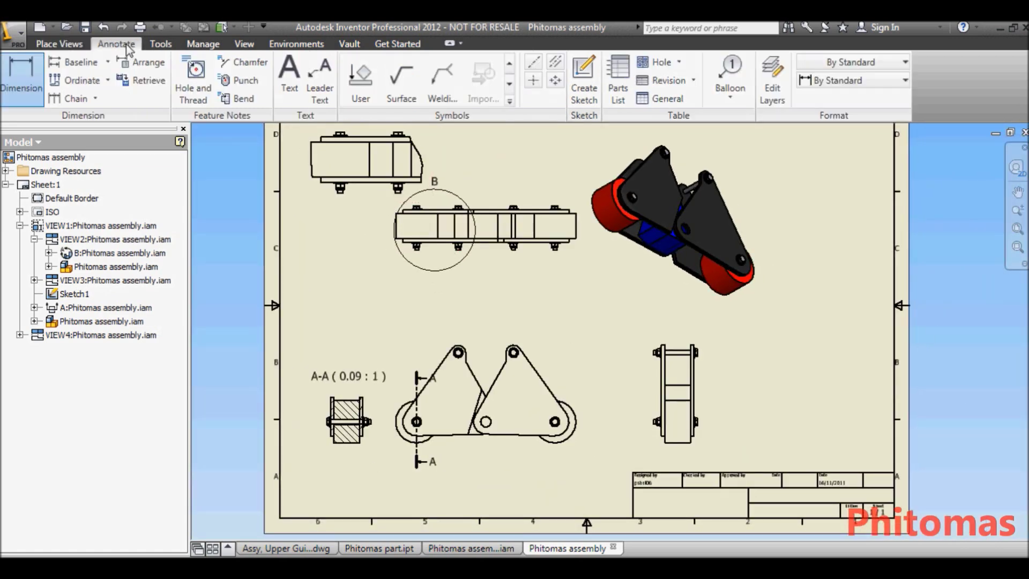
{"action": "left_click", "coordinate": [492, 421]}
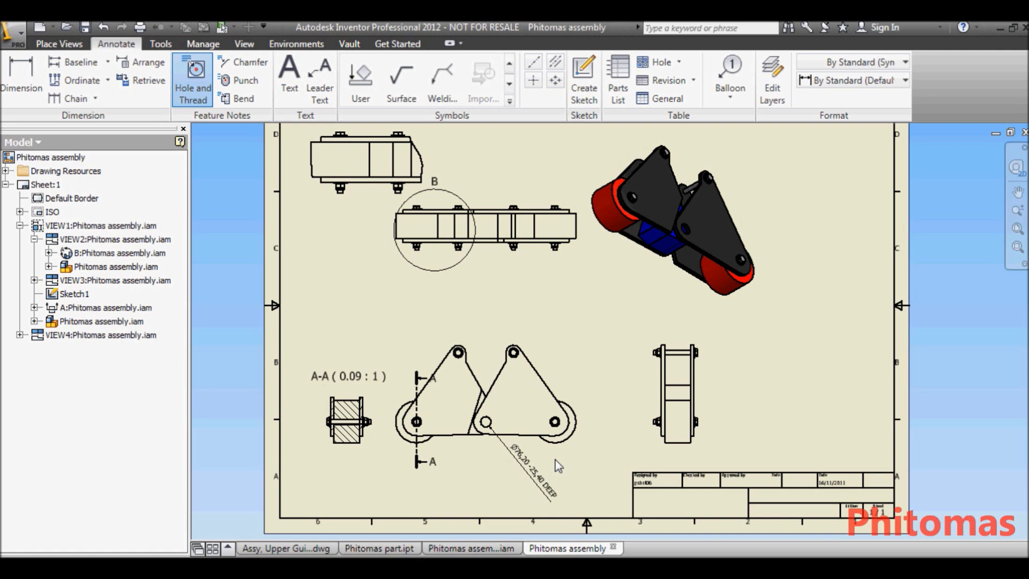
Dimension the 300,00 hole spacing and the side view's 184,15 width.
{"action": "scroll", "coordinate": [552, 458], "scroll_direction": "up", "scroll_amount": 4}
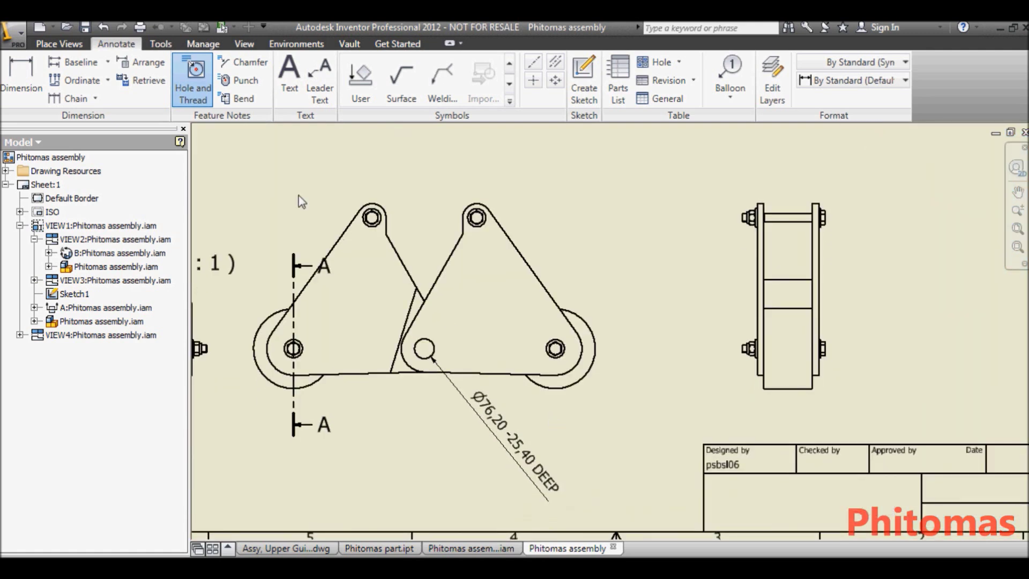
{"action": "left_click", "coordinate": [22, 75]}
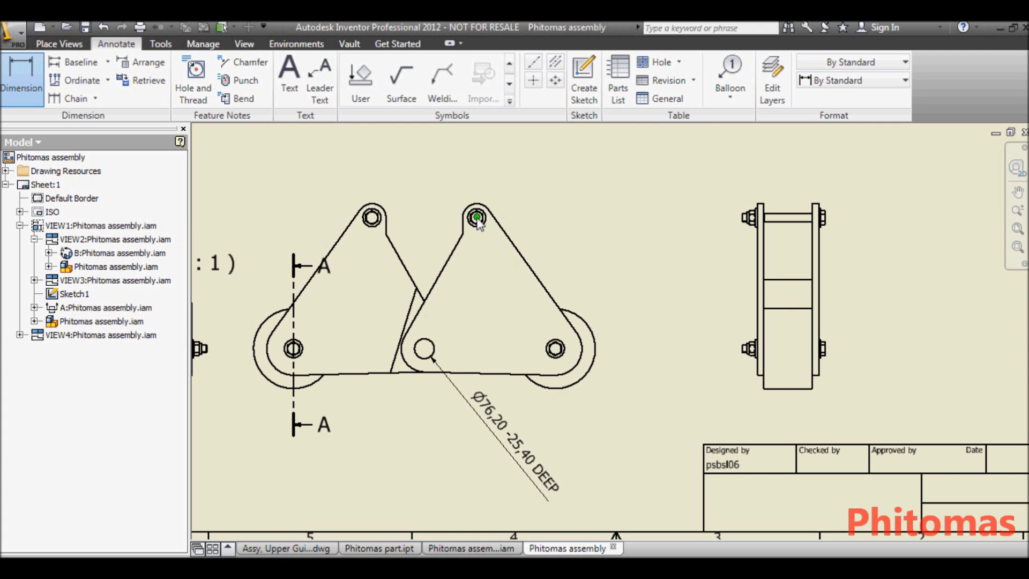
{"action": "left_click", "coordinate": [555, 349]}
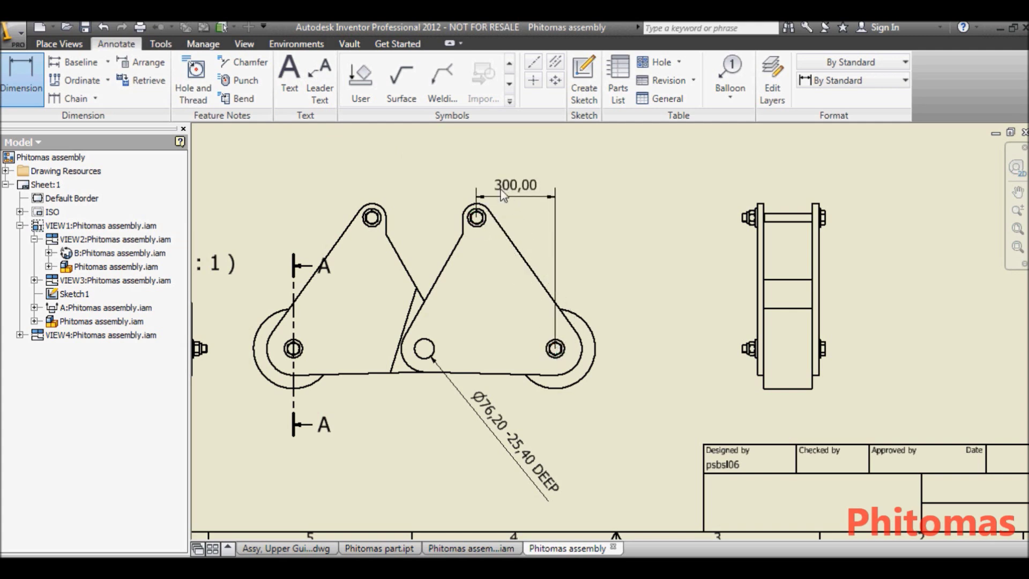
{"action": "left_click", "coordinate": [504, 182]}
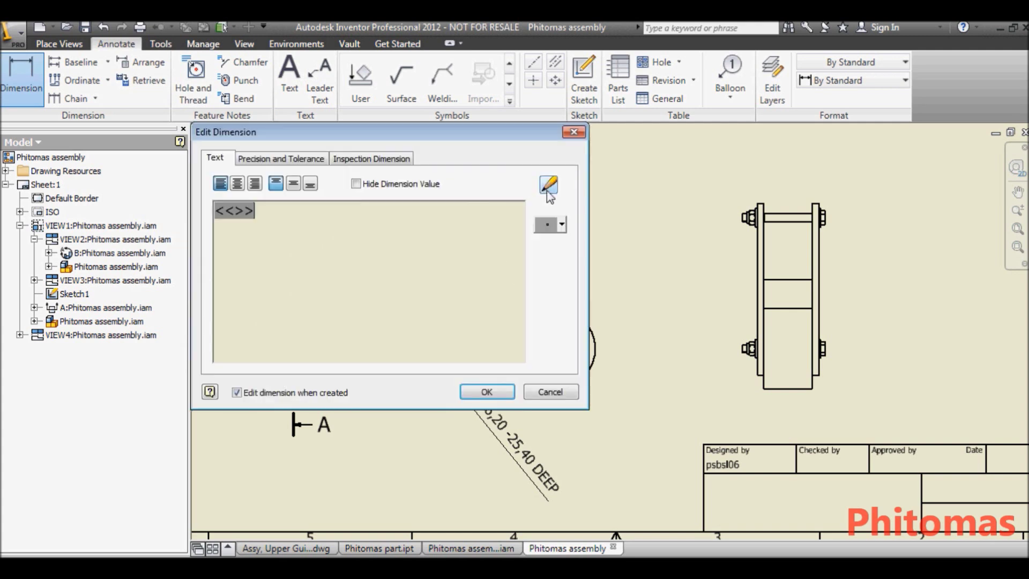
{"action": "left_click", "coordinate": [503, 390]}
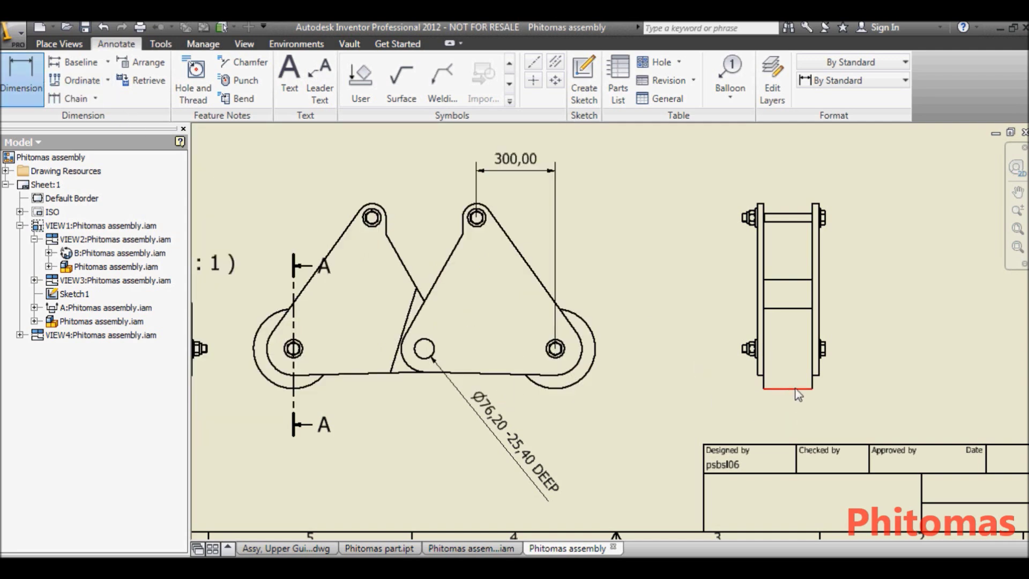
{"action": "left_click", "coordinate": [796, 424]}
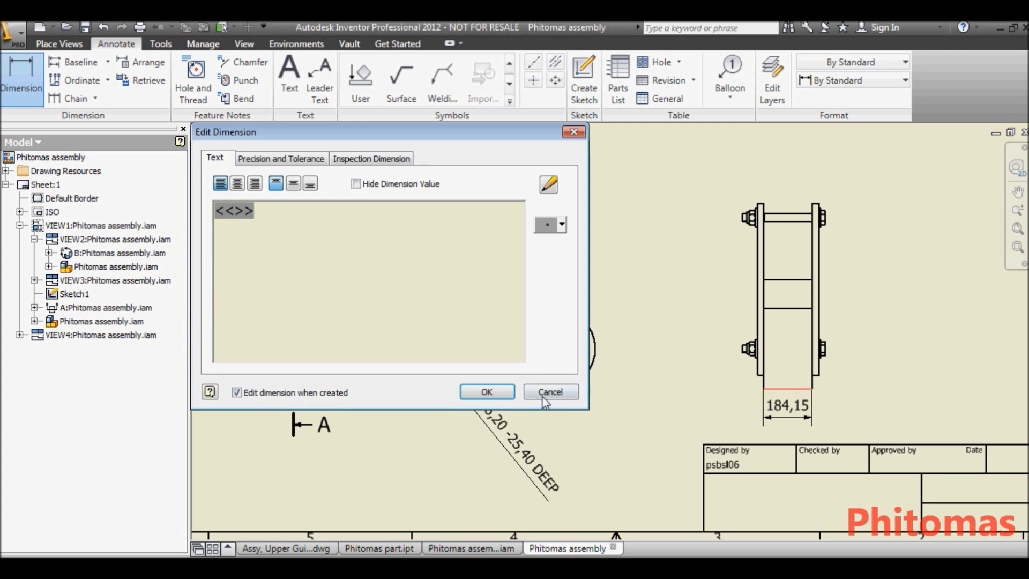
{"action": "left_click", "coordinate": [503, 390]}
{"action": "scroll", "coordinate": [668, 255], "scroll_direction": "down", "scroll_amount": 3}
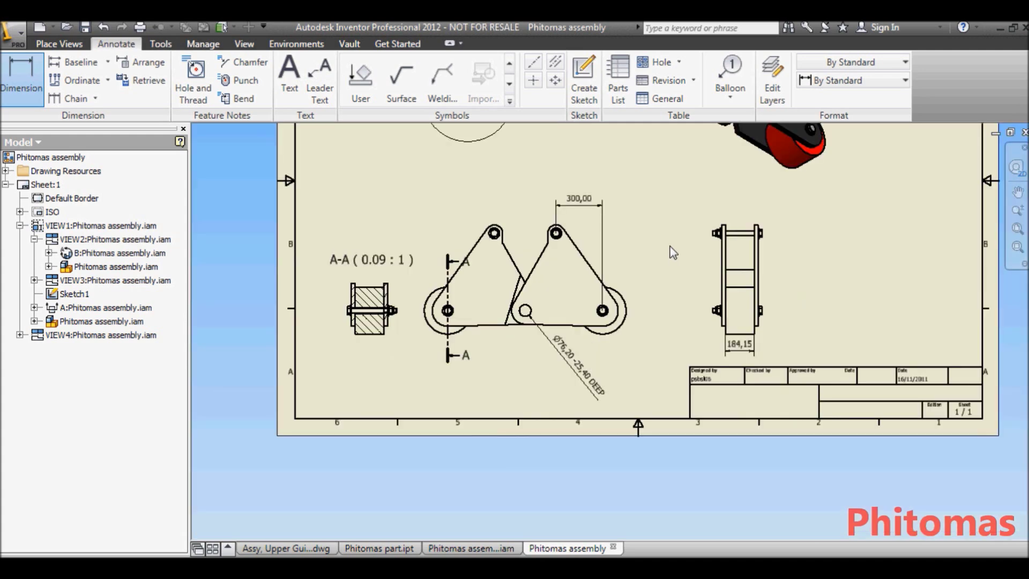
{"action": "mouse_move", "coordinate": [672, 217]}
{"action": "middle_mouse_down"}
{"action": "mouse_move", "coordinate": [637, 298]}
{"action": "mouse_move", "coordinate": [623, 432]}
{"action": "middle_mouse_up"}
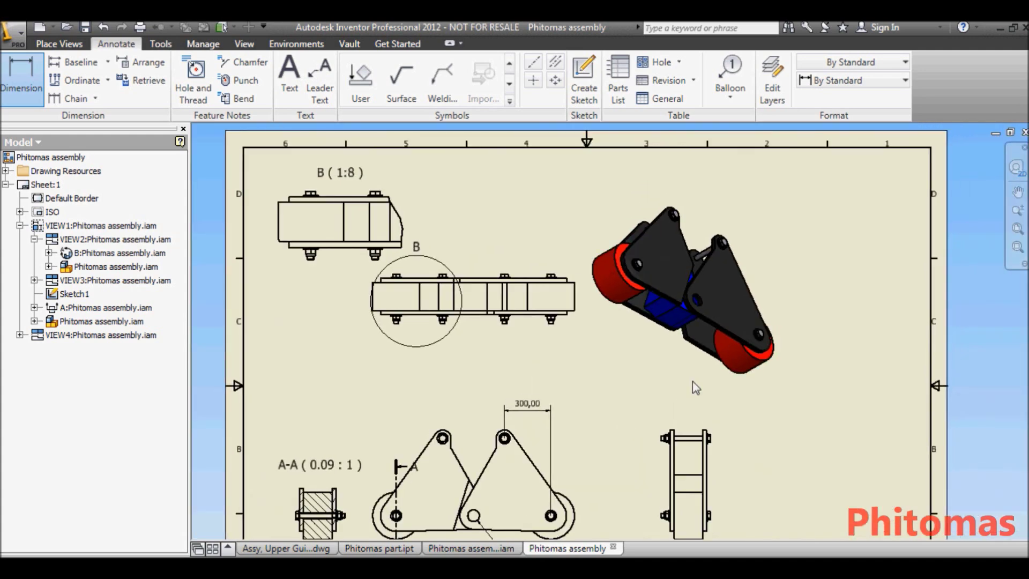
{"action": "middle_click_drag", "start_coordinate": [685, 387], "coordinate": [653, 396]}
{"action": "scroll", "coordinate": [657, 383], "scroll_direction": "up", "scroll_amount": 3}
{"action": "middle_click_drag", "start_coordinate": [799, 236], "coordinate": [780, 311]}
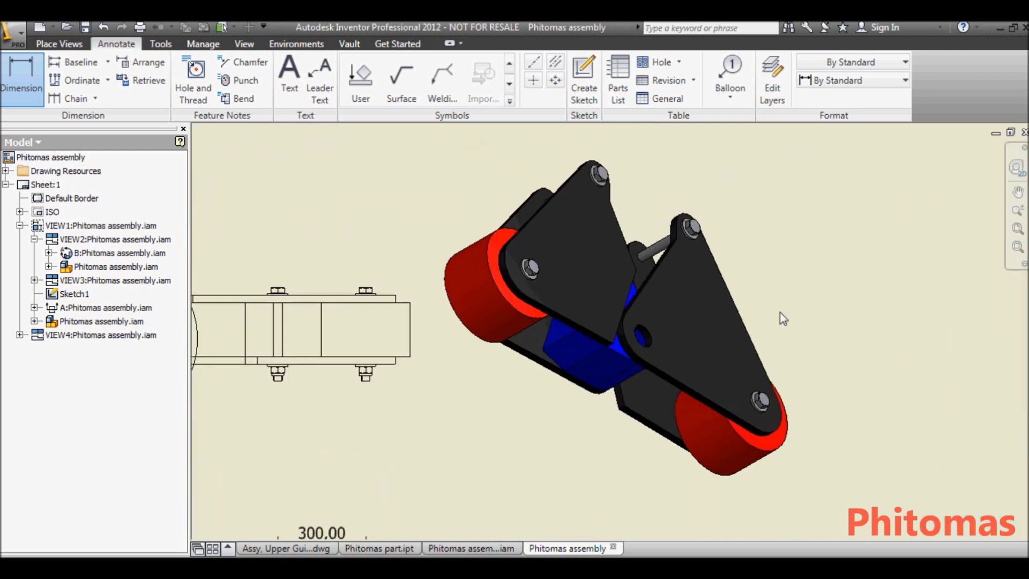
Place the assembly's parts list, enabling its BOM view, at the top-right border corner.
{"action": "left_click", "coordinate": [619, 91]}
{"action": "left_click", "coordinate": [270, 185]}
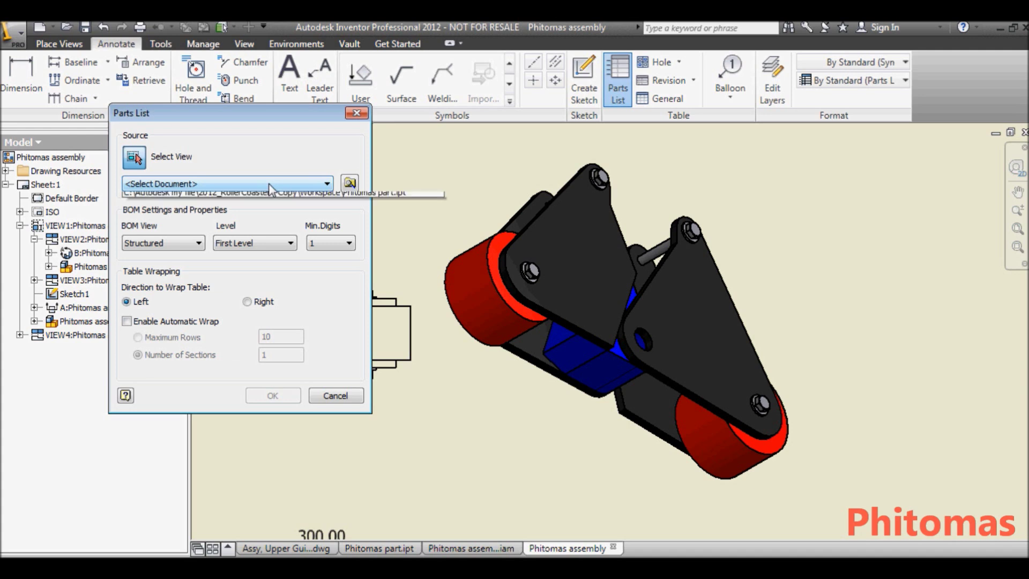
{"action": "left_click", "coordinate": [307, 208]}
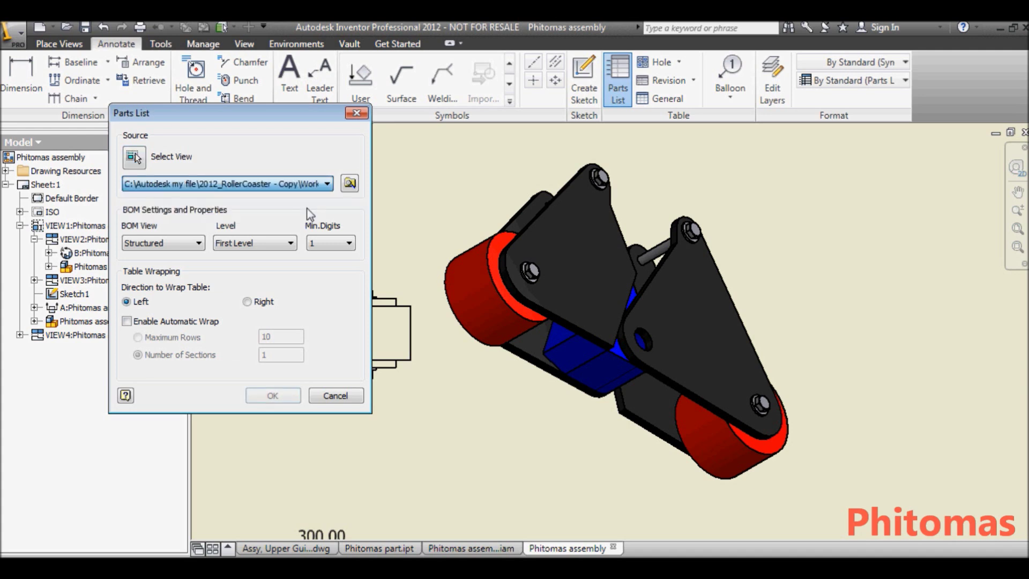
{"action": "left_click", "coordinate": [289, 395]}
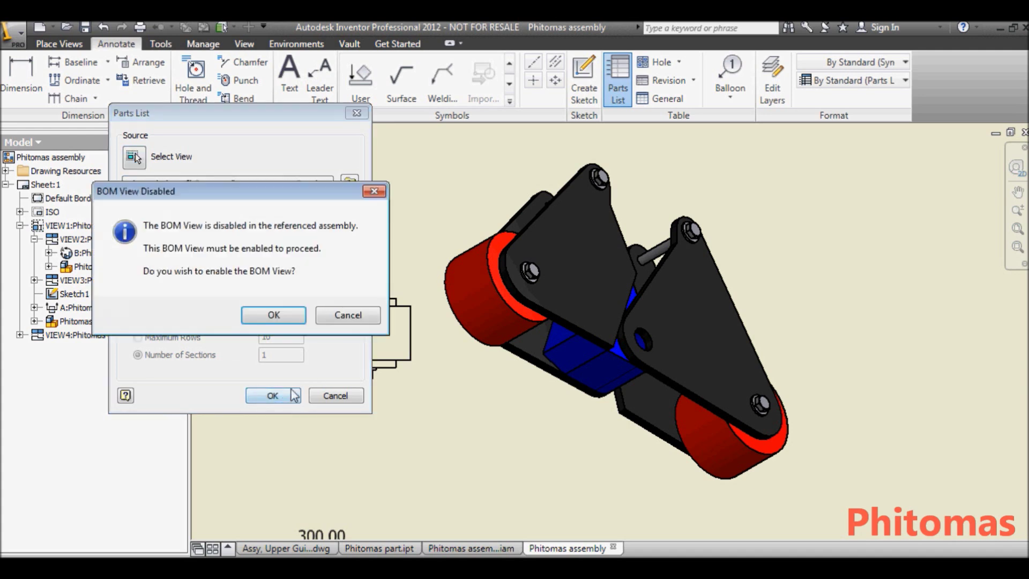
{"action": "left_click", "coordinate": [272, 314]}
{"action": "middle_click_drag", "start_coordinate": [907, 214], "coordinate": [840, 339]}
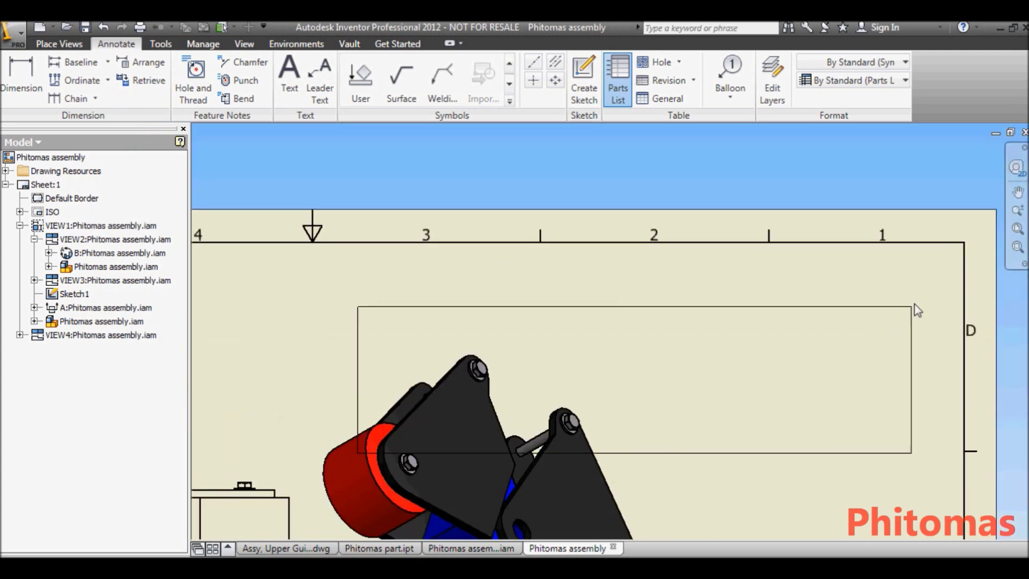
{"action": "left_click", "coordinate": [965, 249]}
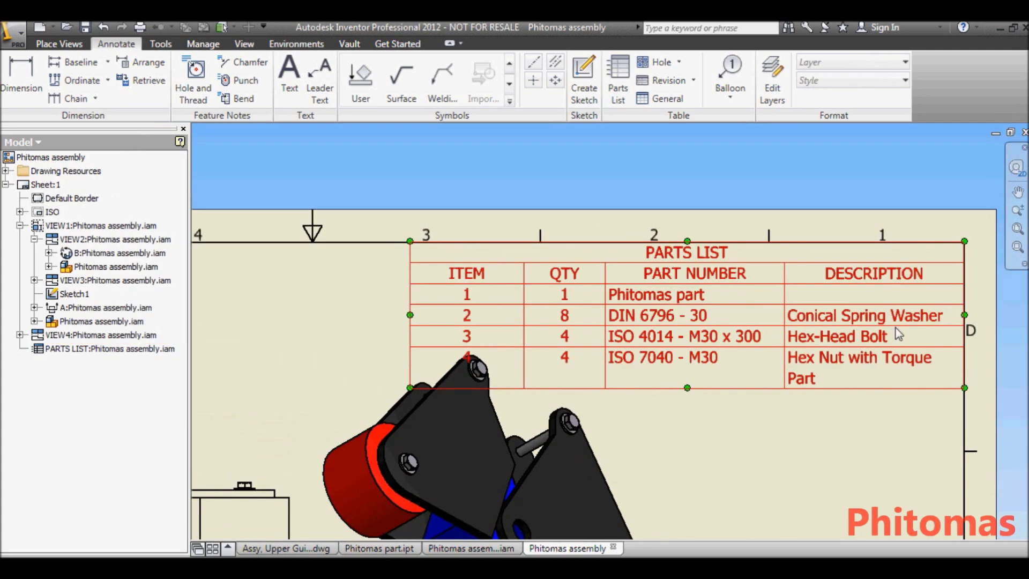
Move the shaded isometric view down and to the right.
{"action": "scroll", "coordinate": [758, 356], "scroll_direction": "up", "scroll_amount": 5}
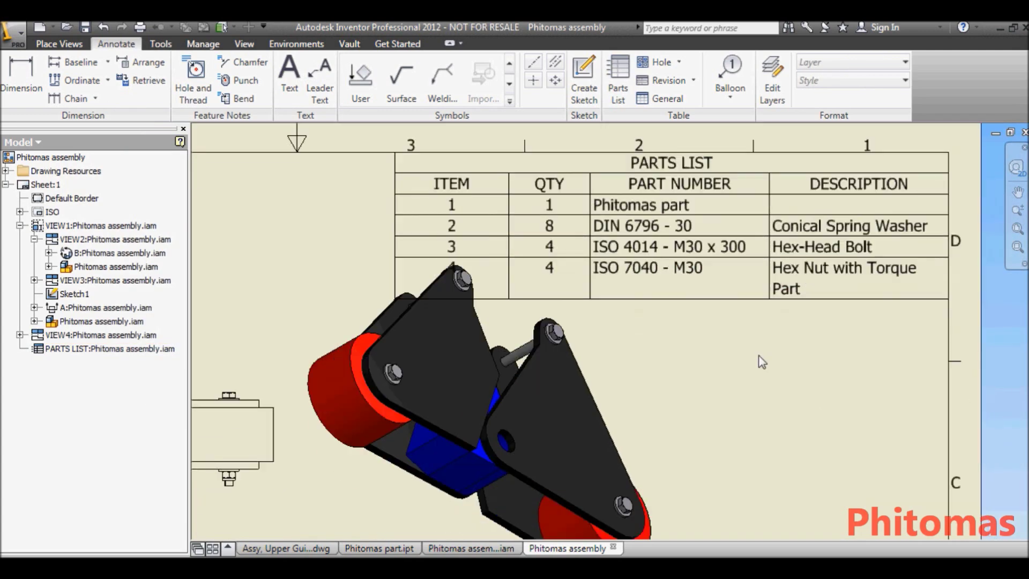
{"action": "mouse_move", "coordinate": [704, 367]}
{"action": "left_mouse_down"}
{"action": "mouse_move", "coordinate": [739, 397]}
{"action": "mouse_move", "coordinate": [809, 384]}
{"action": "left_mouse_up"}
{"action": "left_click", "coordinate": [825, 371]}
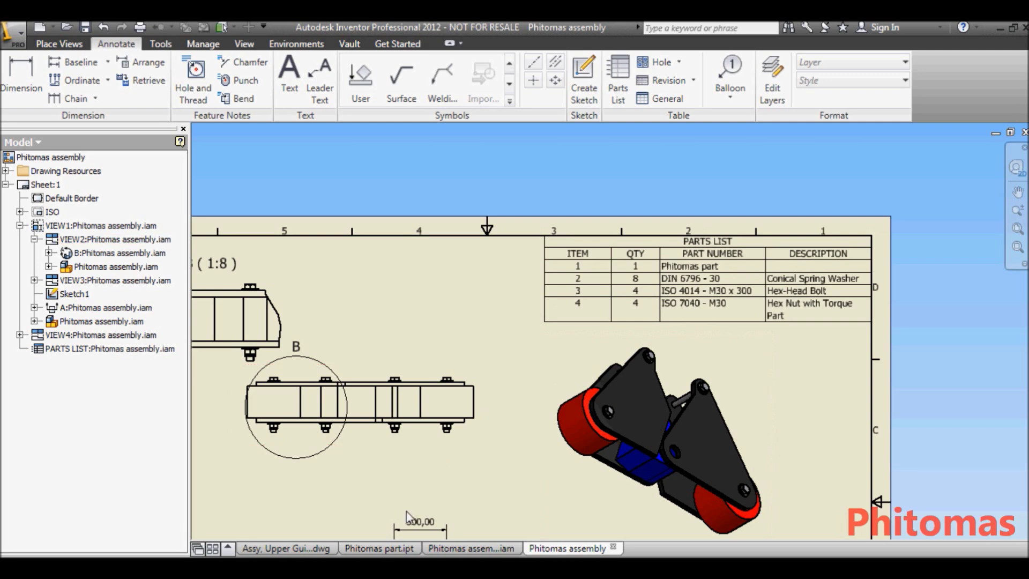
Enter 'My custom part' as the Phitomas part's description in iProperties.
{"action": "left_click", "coordinate": [383, 550]}
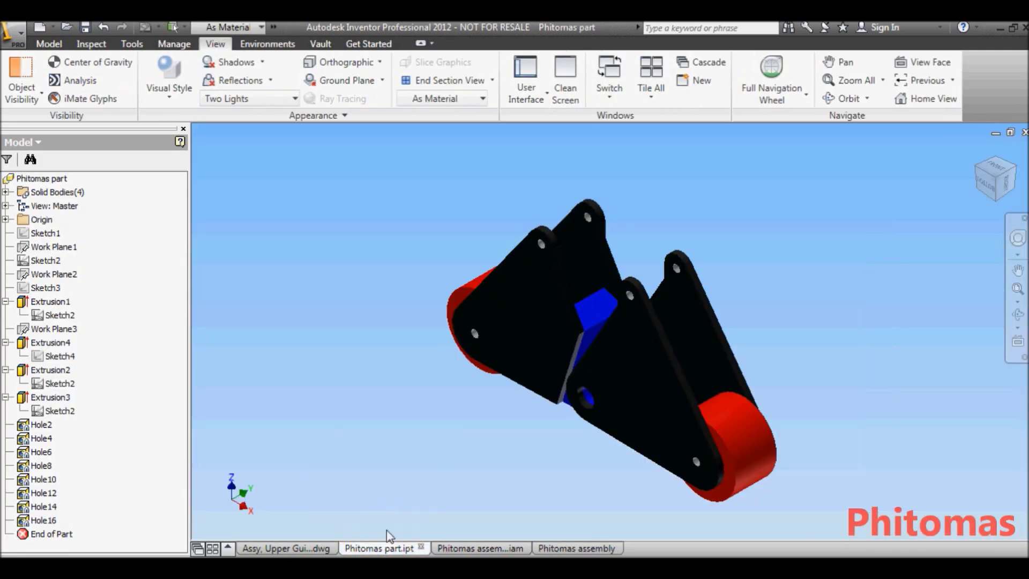
{"action": "right_click", "coordinate": [47, 180]}
{"action": "left_click", "coordinate": [94, 326]}
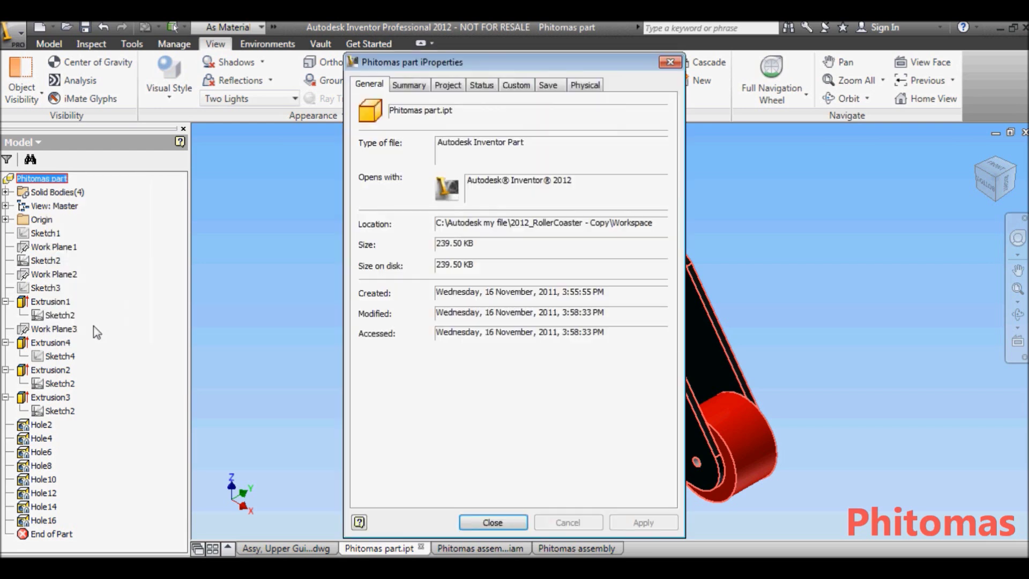
{"action": "left_click", "coordinate": [409, 84]}
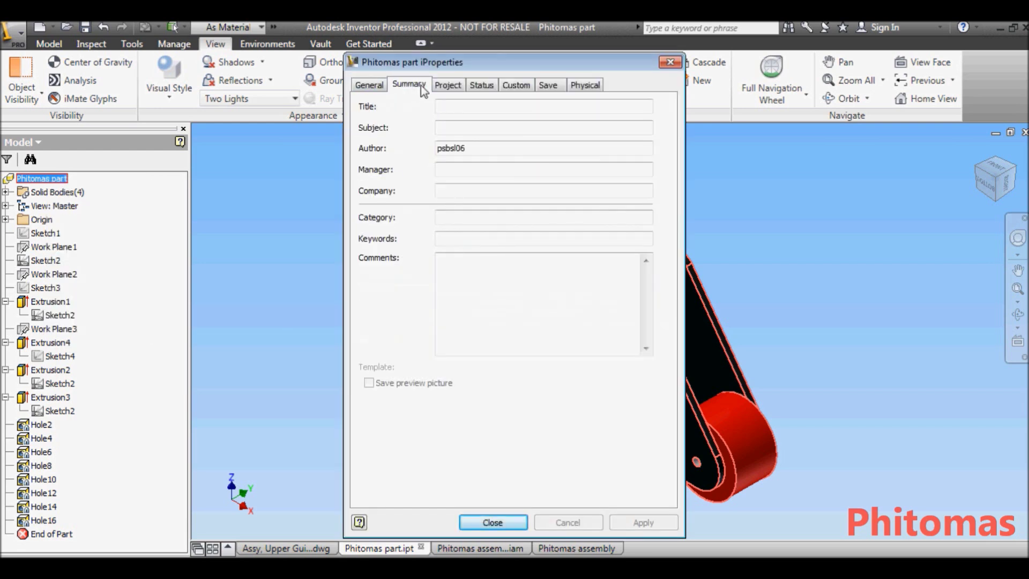
{"action": "left_click", "coordinate": [455, 86]}
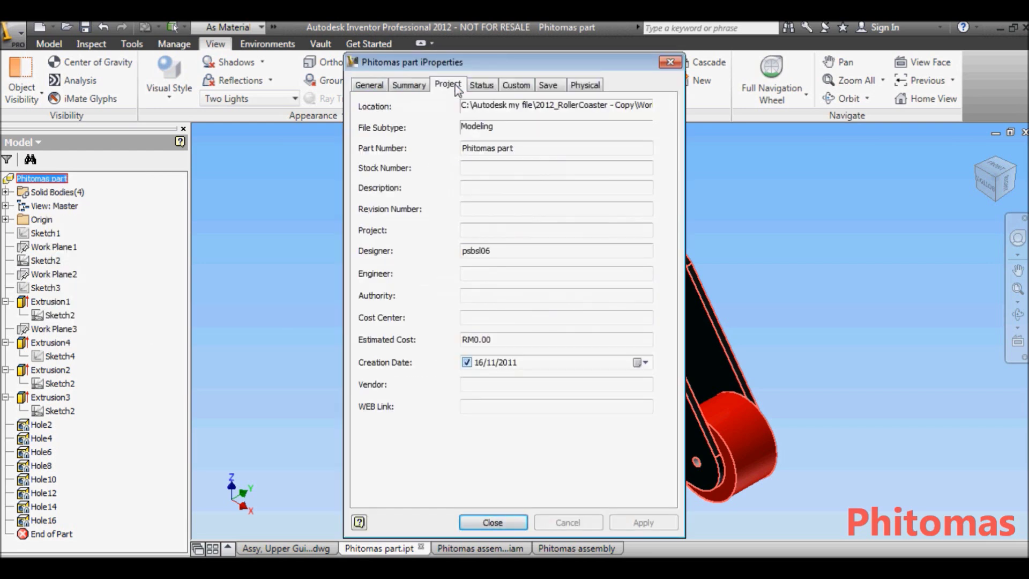
{"action": "left_click", "coordinate": [479, 191]}
{"action": "type", "text": "My "}
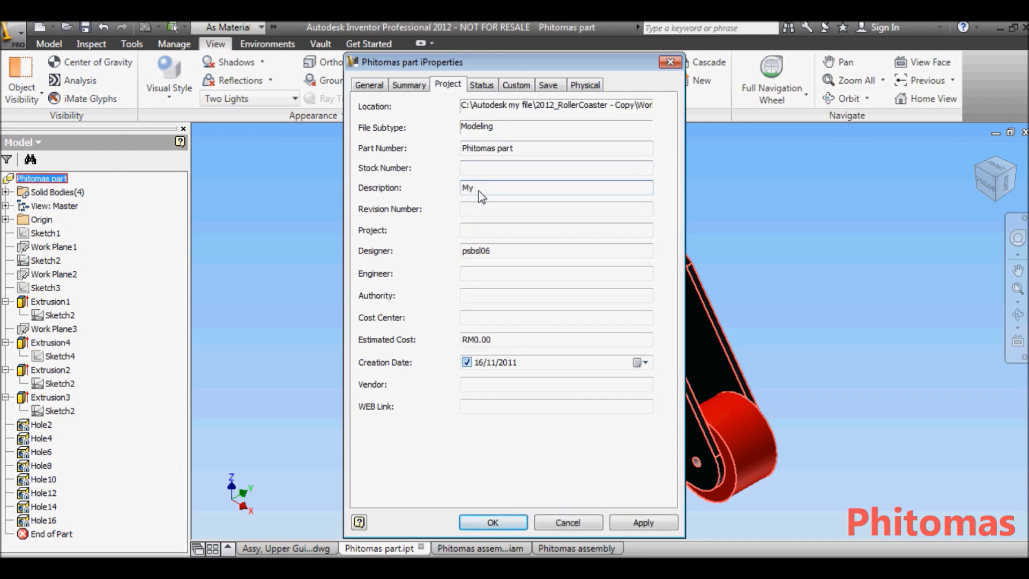
{"action": "type", "text": "cut"}
{"action": "key", "text": "BackSpace"}
{"action": "type", "text": "so"}
{"action": "type", "text": "tom part"}
Set the part's material to Carbon Steel, save it, and open the drawing's parts list editor.
{"action": "left_click", "coordinate": [583, 84]}
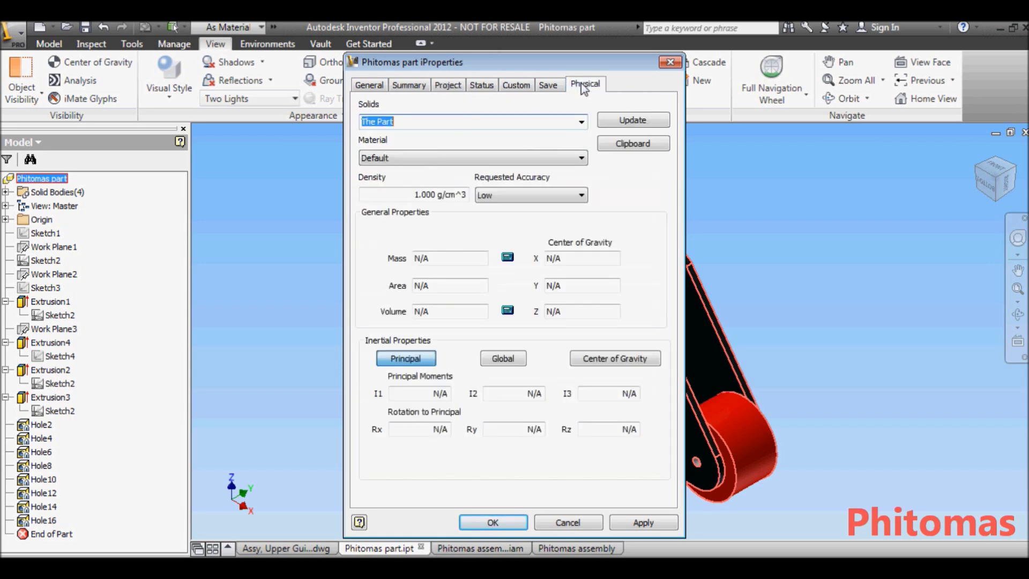
{"action": "left_click", "coordinate": [581, 158]}
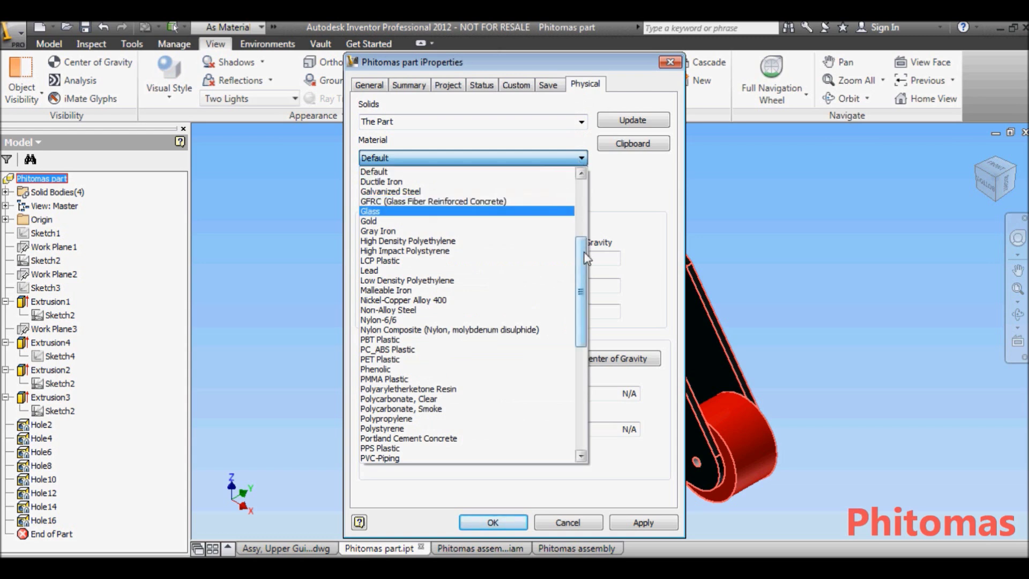
{"action": "left_click_drag", "start_coordinate": [579, 273], "coordinate": [578, 230]}
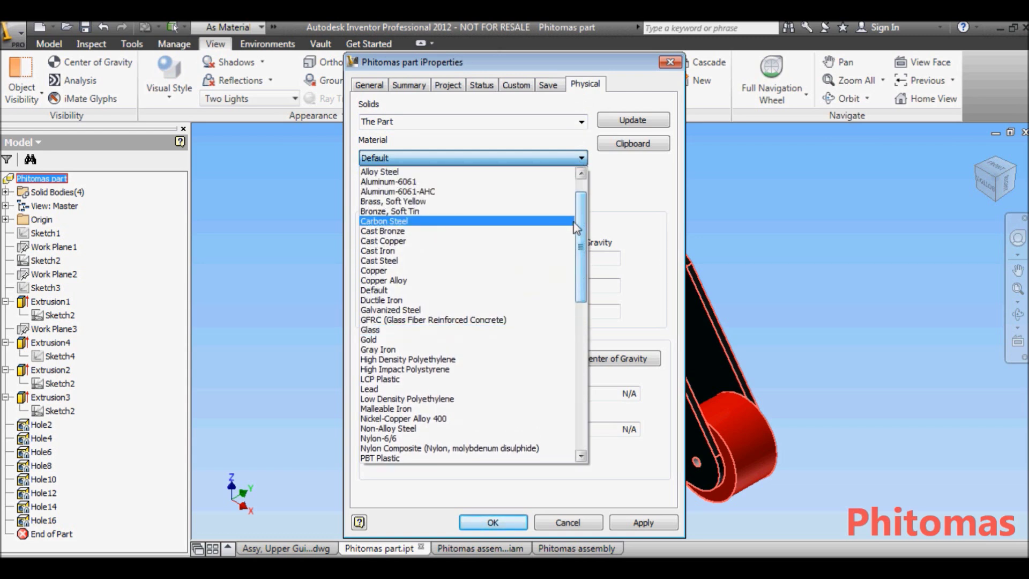
{"action": "left_click", "coordinate": [395, 224]}
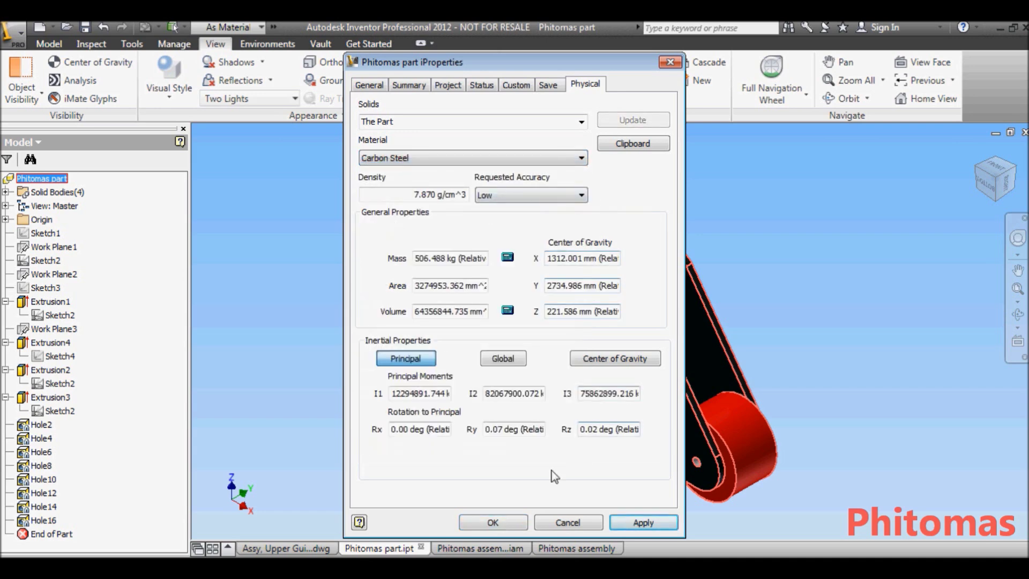
{"action": "left_click", "coordinate": [501, 521]}
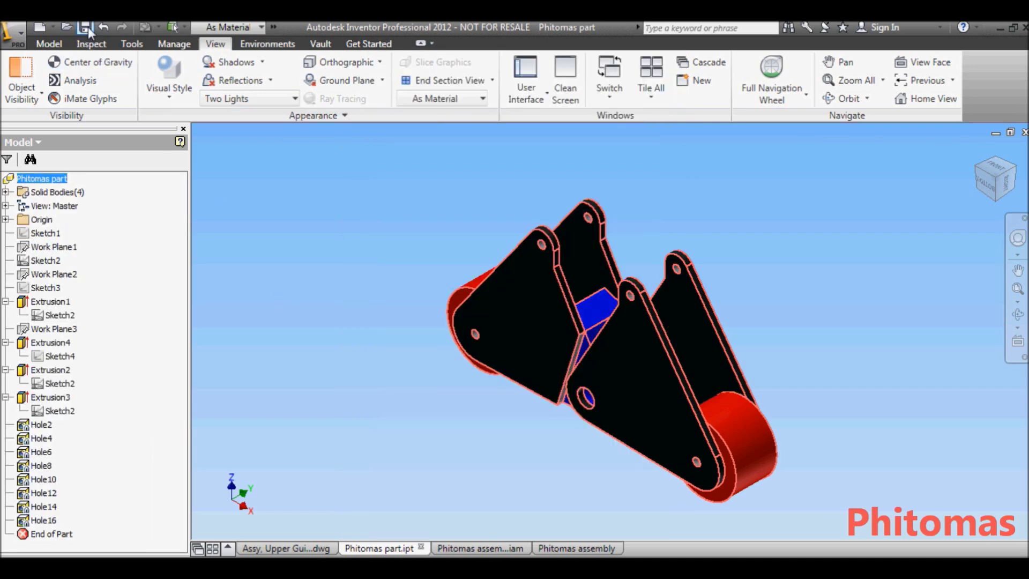
{"action": "left_click", "coordinate": [88, 27]}
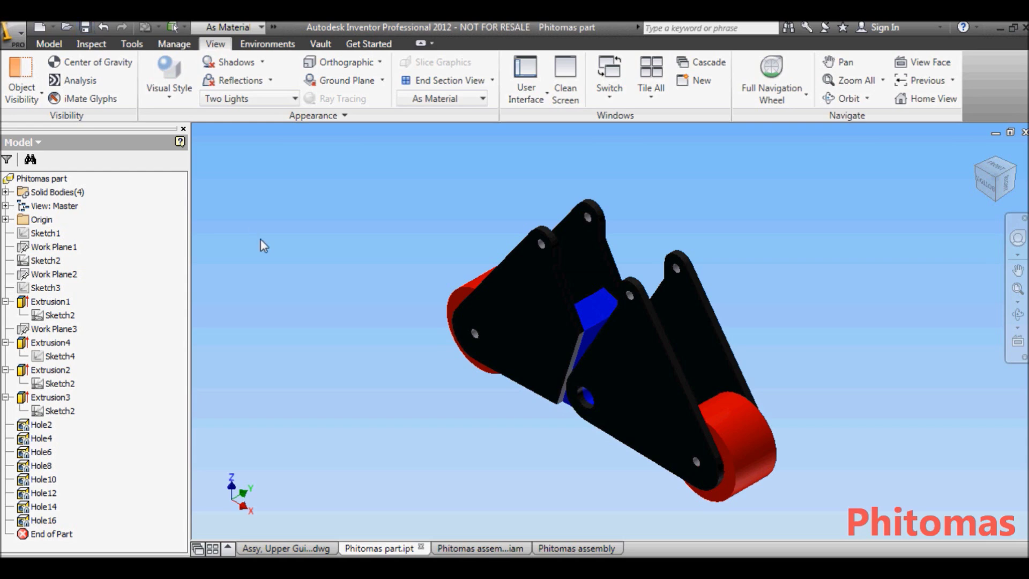
{"action": "left_click", "coordinate": [581, 547]}
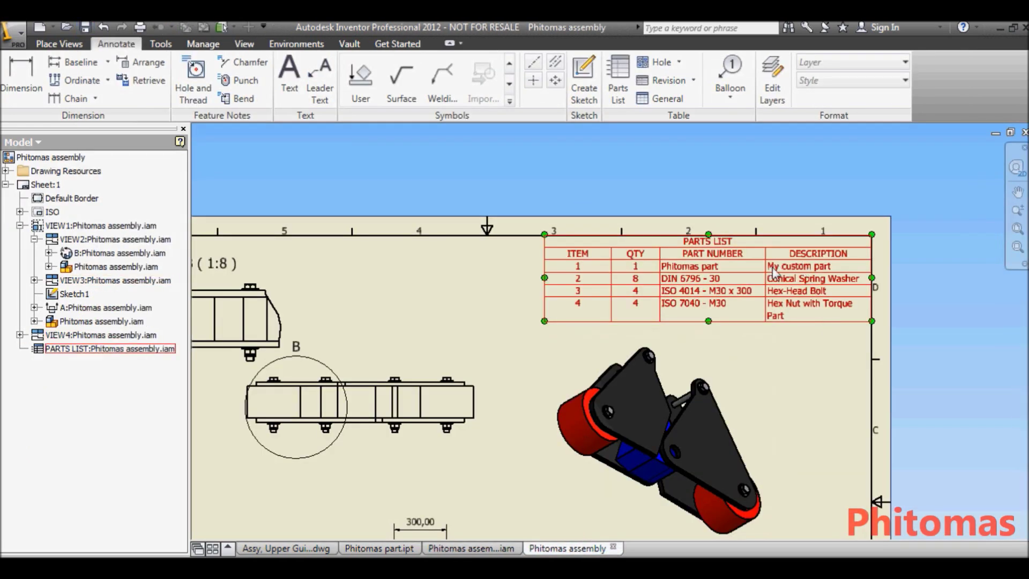
{"action": "double_click", "coordinate": [828, 267]}
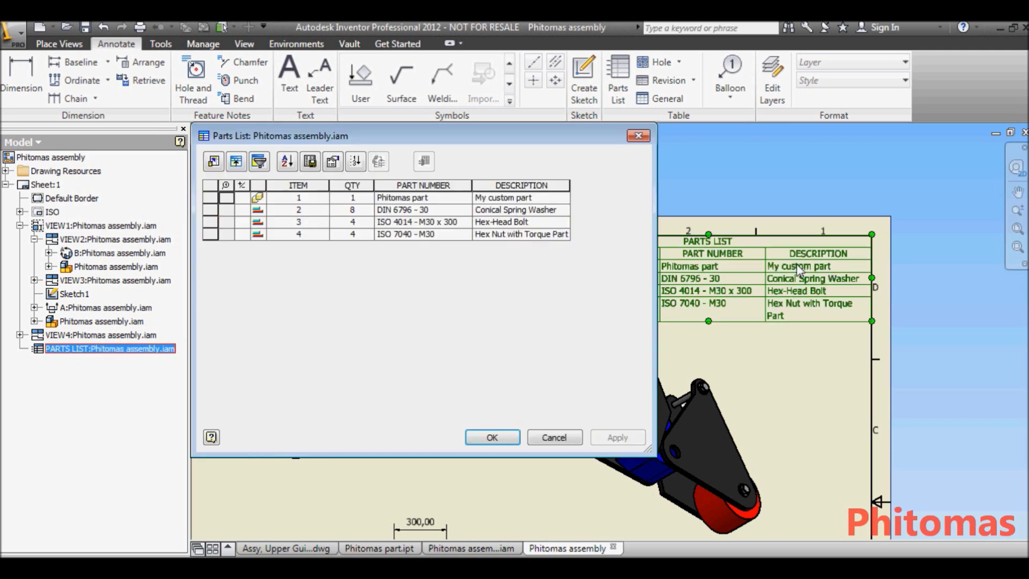
Add a MATERIAL column to the parts list.
{"action": "left_click", "coordinate": [216, 167]}
{"action": "left_click", "coordinate": [241, 295]}
{"action": "scroll", "coordinate": [241, 305], "scroll_direction": "down", "scroll_amount": 1}
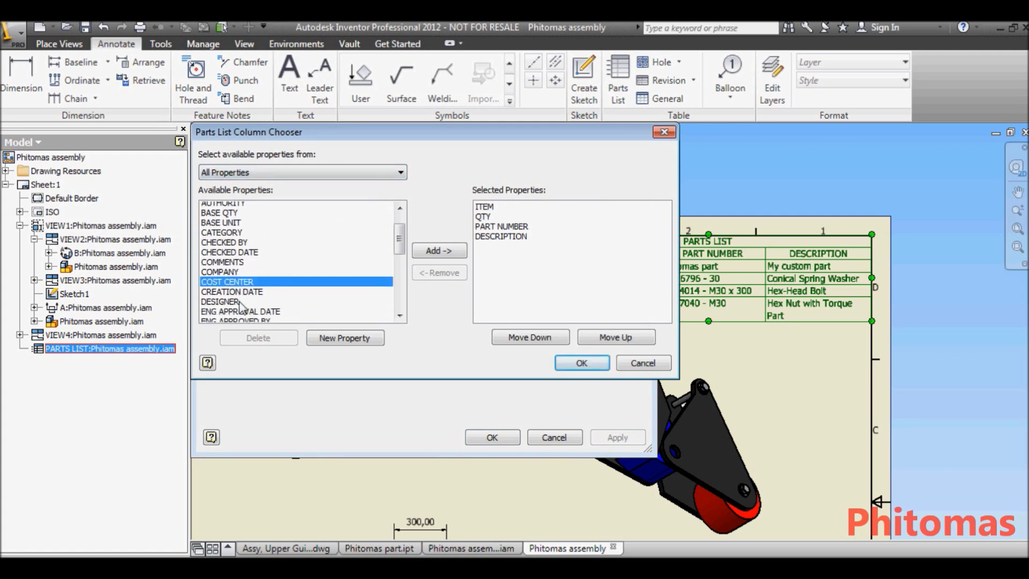
{"action": "scroll", "coordinate": [241, 305], "scroll_direction": "down", "scroll_amount": 4}
{"action": "left_click", "coordinate": [232, 298]}
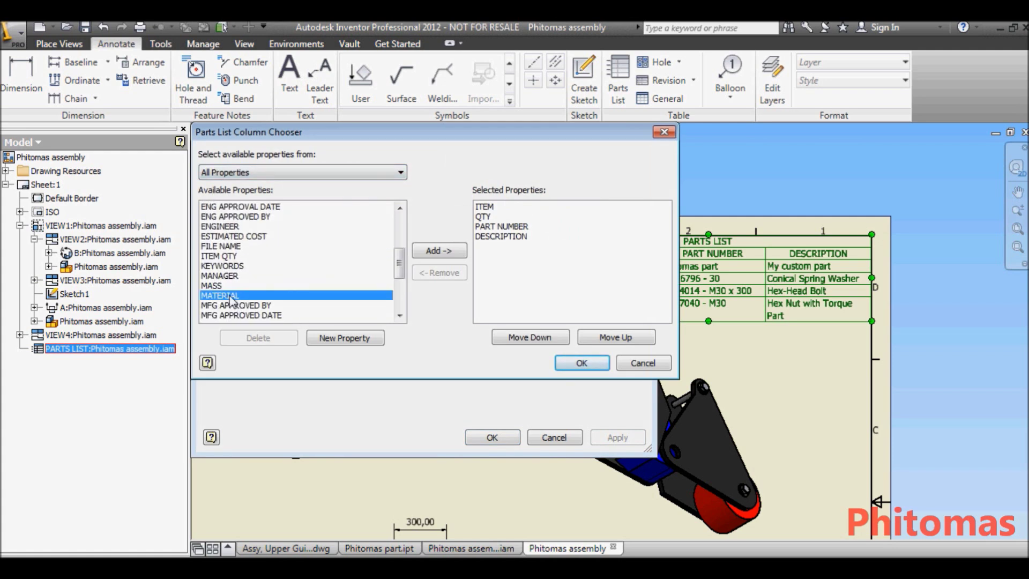
{"action": "left_click", "coordinate": [439, 251]}
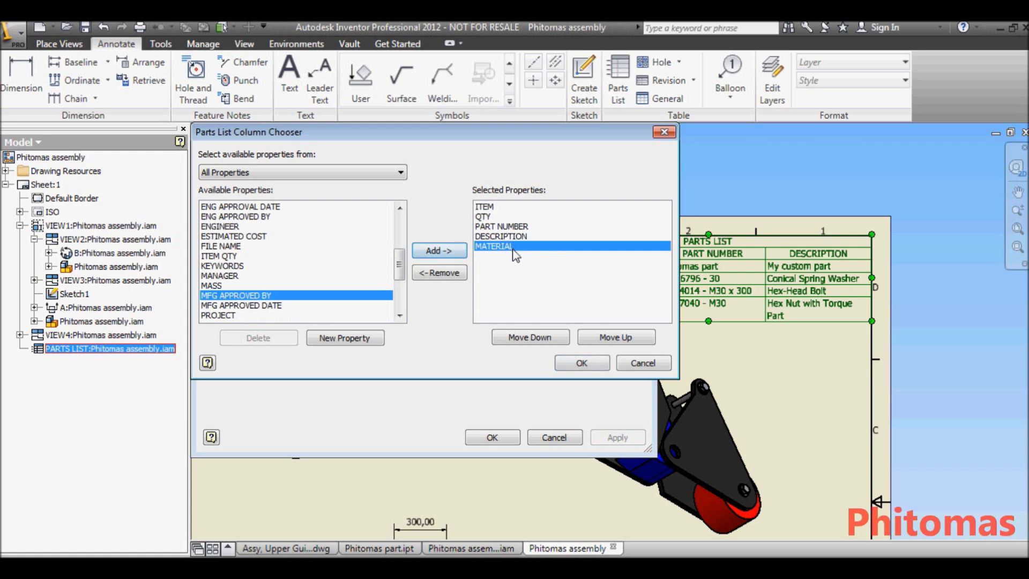
{"action": "left_click", "coordinate": [581, 363]}
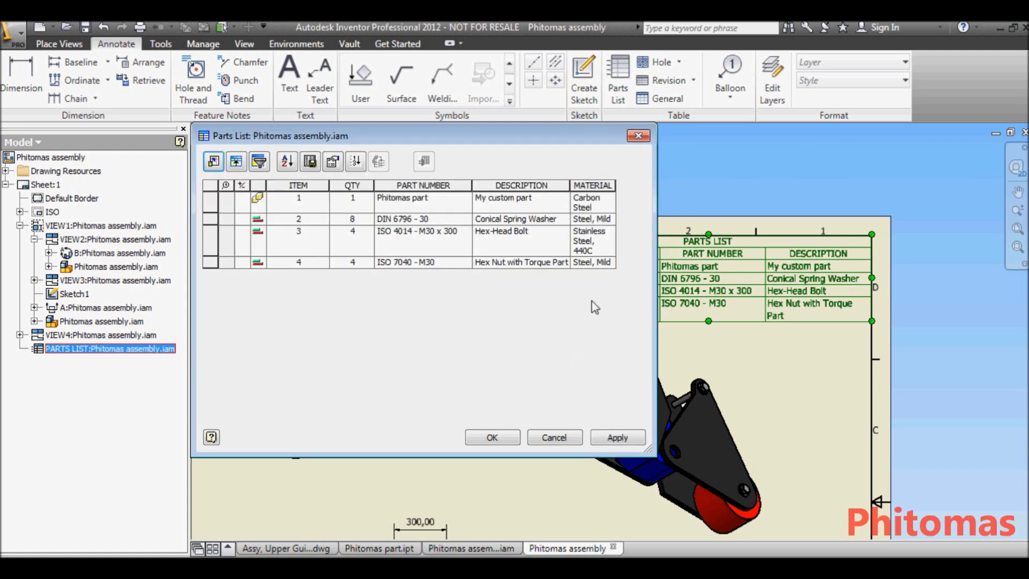
Set the MATERIAL column width to 50 and apply the parts list changes.
{"action": "left_click", "coordinate": [603, 188]}
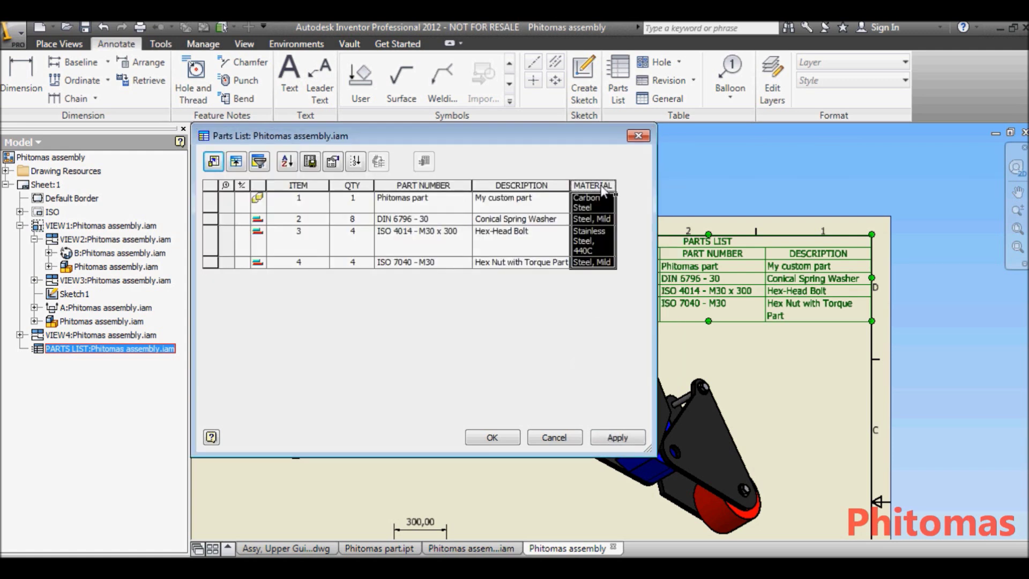
{"action": "right_click", "coordinate": [603, 188]}
{"action": "left_click", "coordinate": [655, 268]}
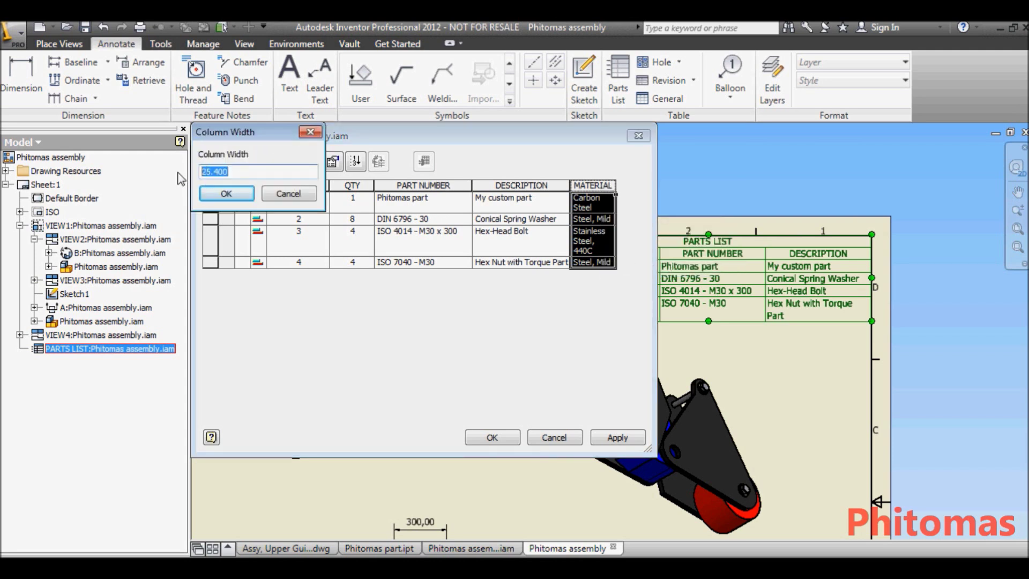
{"action": "left_click", "coordinate": [224, 194]}
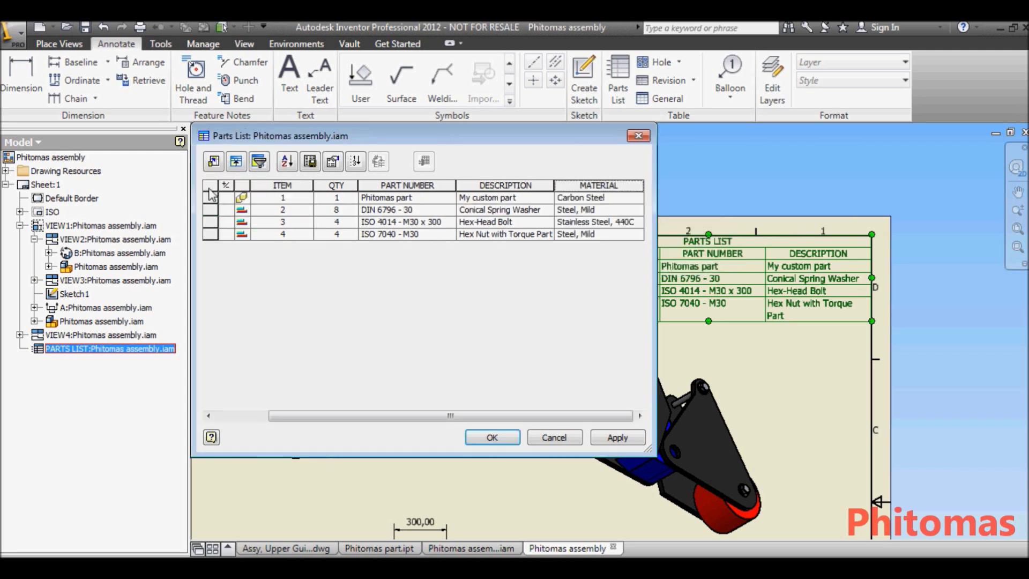
{"action": "left_click", "coordinate": [492, 438]}
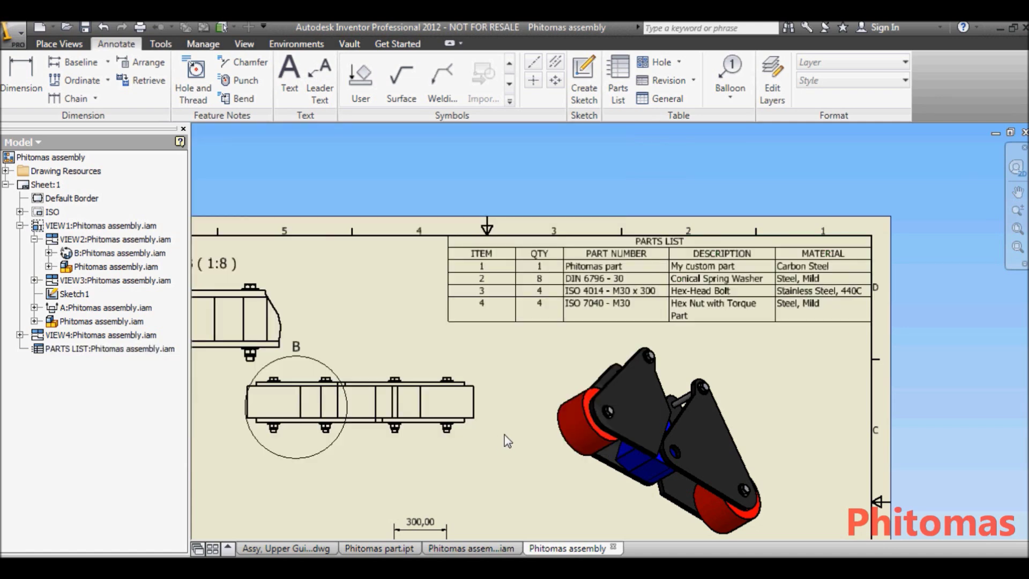
Auto-balloon the shaded 3D view's components with balloons 1, 2 and 3 at upper right.
{"action": "middle_click_drag", "start_coordinate": [818, 382], "coordinate": [802, 340]}
{"action": "scroll", "coordinate": [798, 339], "scroll_direction": "up", "scroll_amount": 2}
{"action": "scroll", "coordinate": [797, 340], "scroll_direction": "down", "scroll_amount": 2}
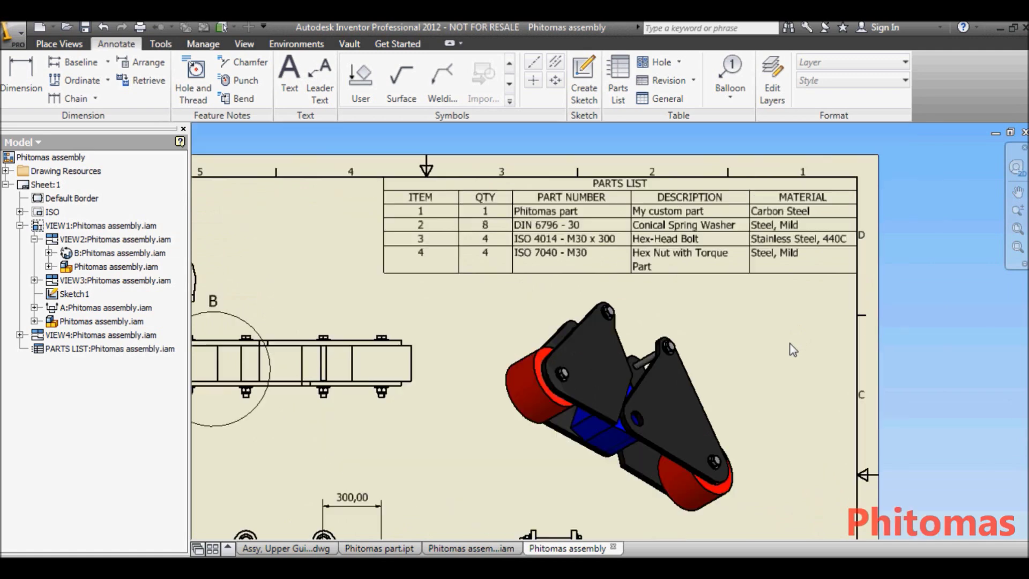
{"action": "scroll", "coordinate": [790, 342], "scroll_direction": "up", "scroll_amount": 1}
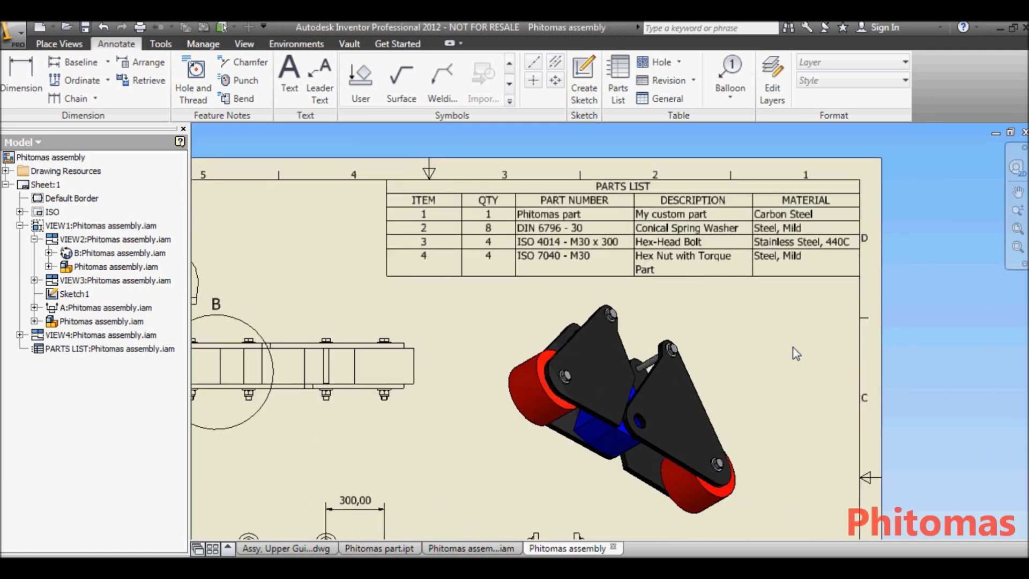
{"action": "left_click", "coordinate": [730, 96]}
{"action": "left_click", "coordinate": [753, 154]}
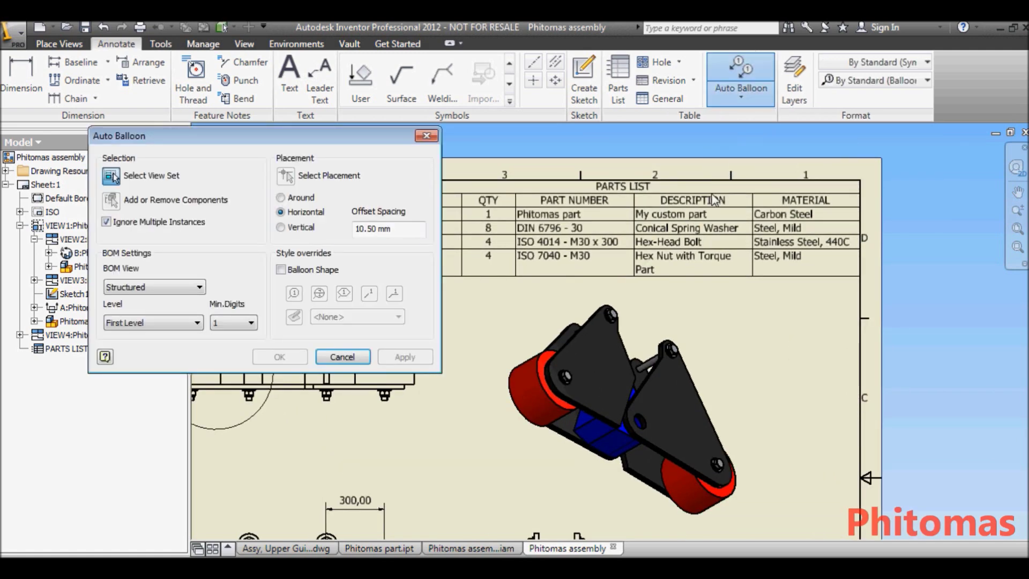
{"action": "left_click", "coordinate": [693, 317]}
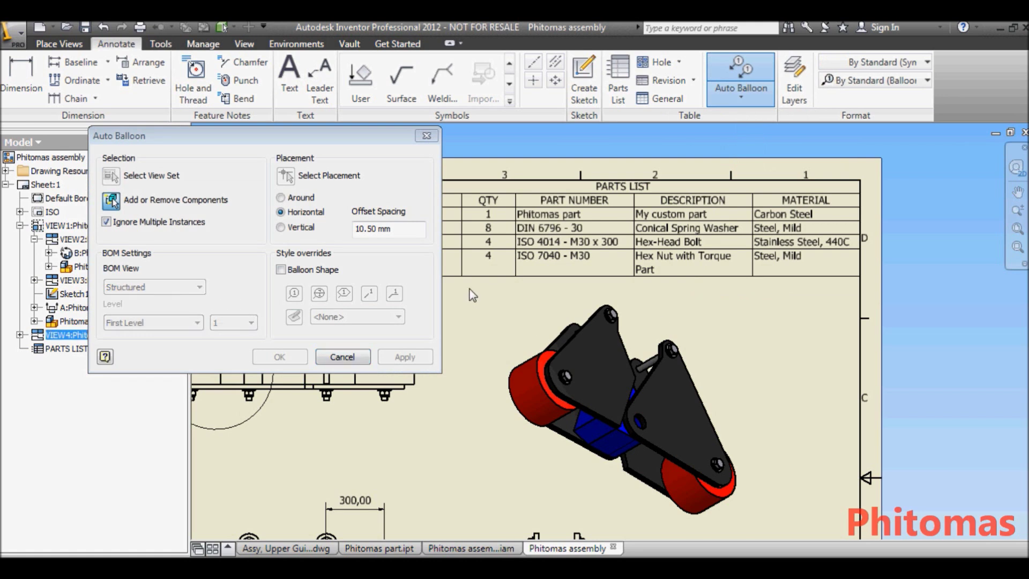
{"action": "left_click_drag", "start_coordinate": [469, 289], "coordinate": [780, 536]}
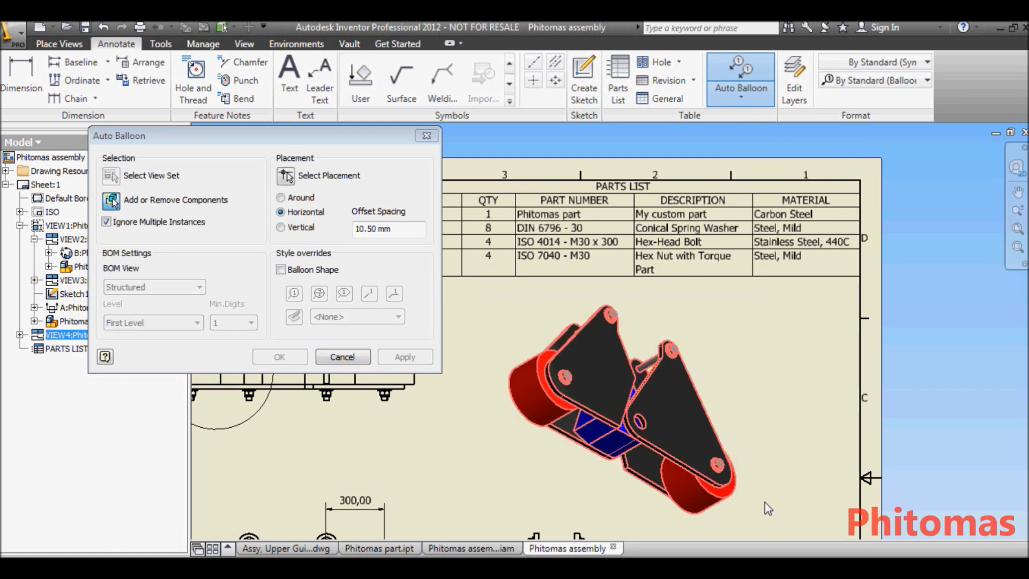
{"action": "left_click", "coordinate": [289, 179]}
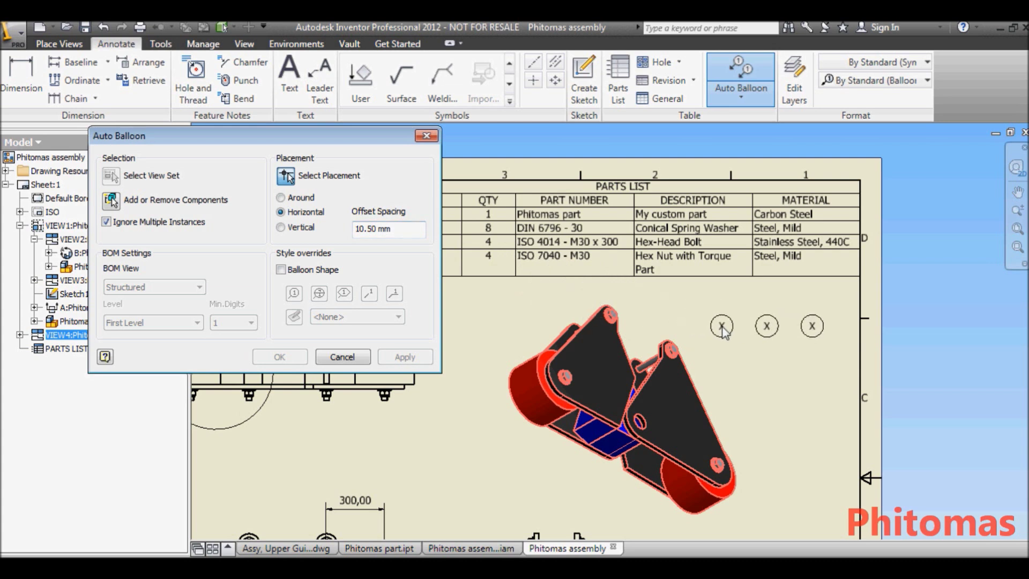
{"action": "left_click", "coordinate": [723, 333]}
{"action": "left_click", "coordinate": [280, 357]}
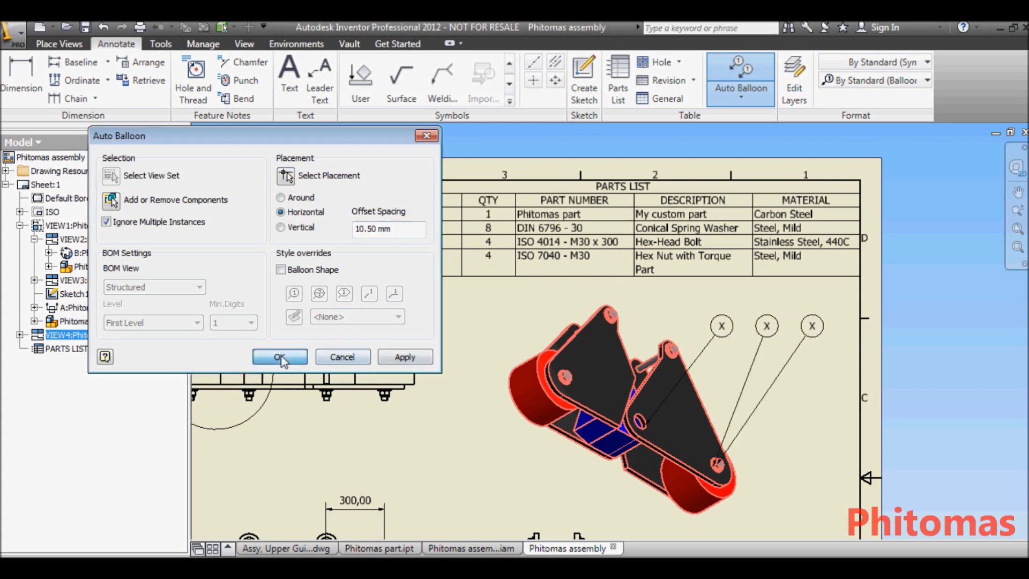
{"action": "middle_click_drag", "start_coordinate": [799, 457], "coordinate": [838, 375]}
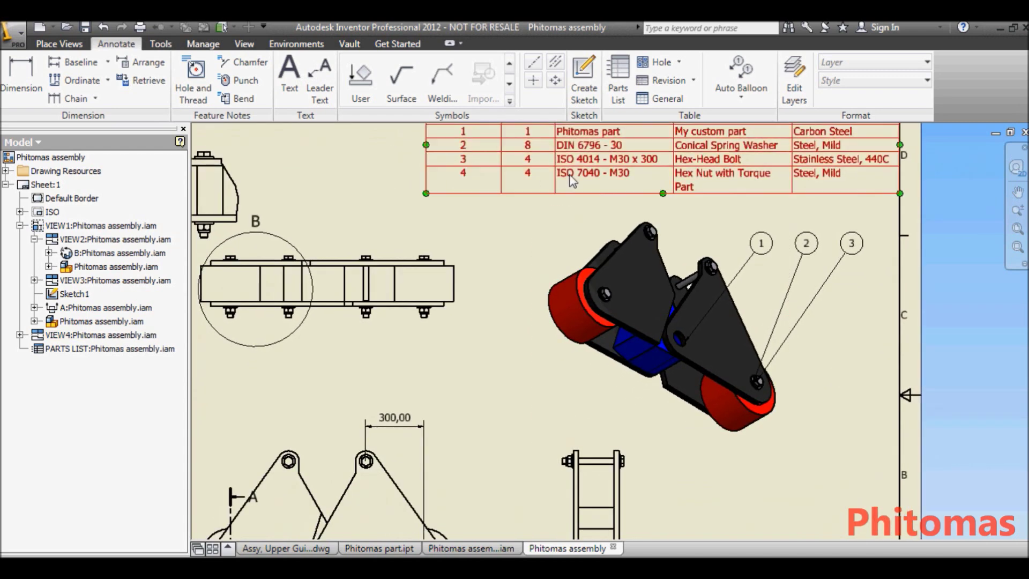
{"action": "left_click", "coordinate": [740, 98]}
Add balloon 4 with a leader pointing to a nut on the top view.
{"action": "left_click", "coordinate": [751, 122]}
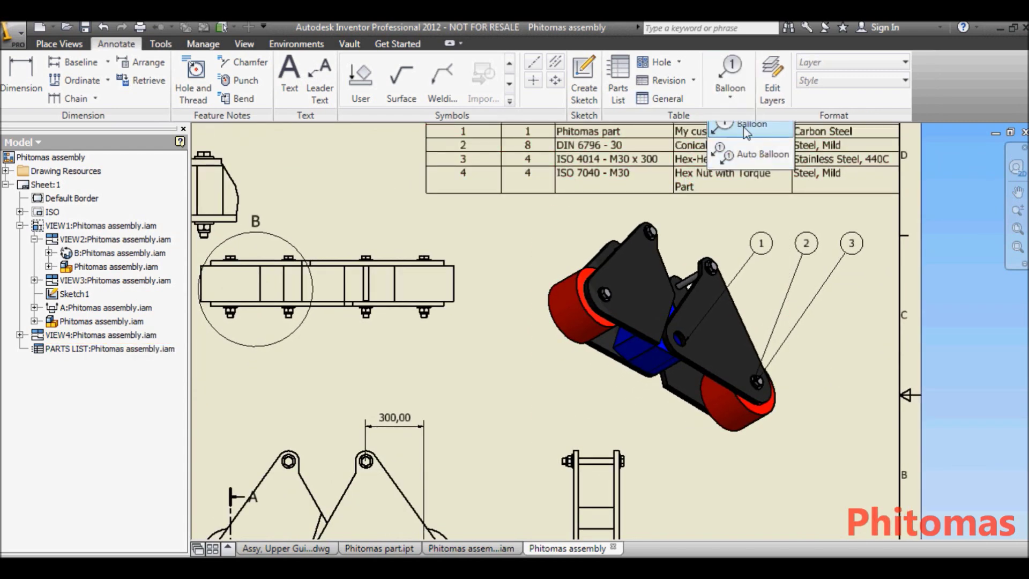
{"action": "scroll", "coordinate": [428, 332], "scroll_direction": "up", "scroll_amount": 3}
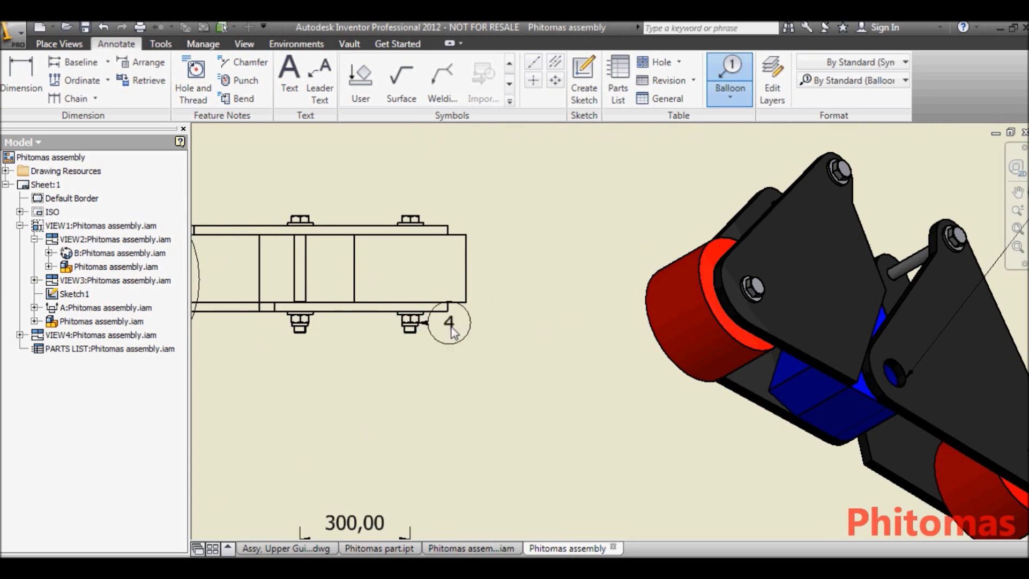
{"action": "left_click", "coordinate": [571, 352]}
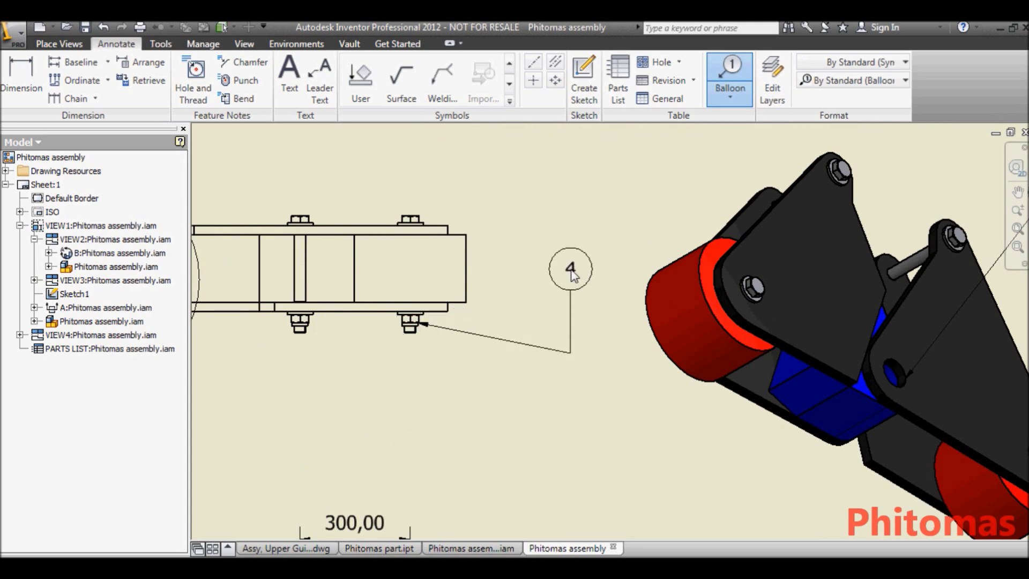
{"action": "right_click", "coordinate": [580, 332]}
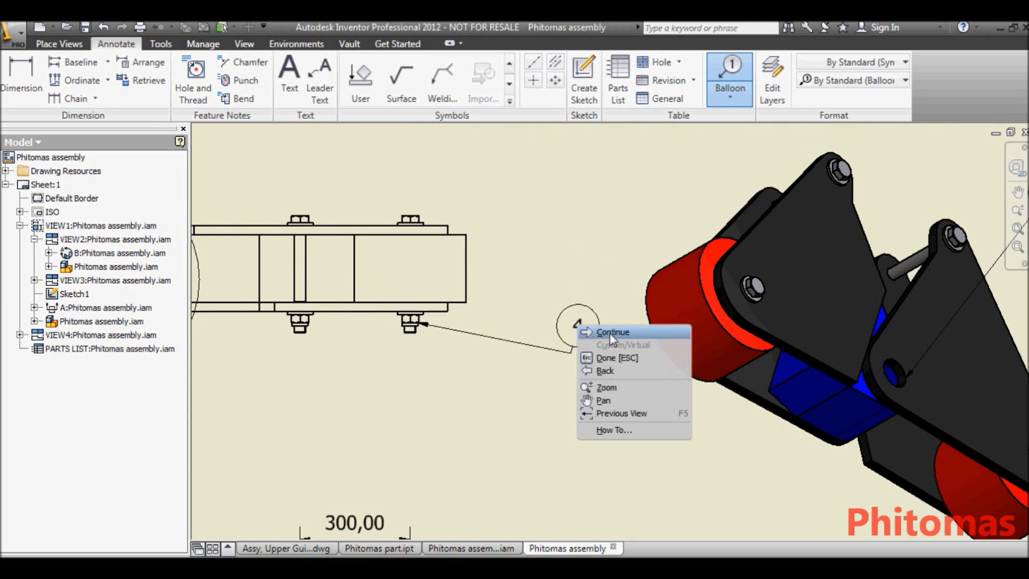
{"action": "left_click", "coordinate": [610, 333]}
{"action": "scroll", "coordinate": [600, 273], "scroll_direction": "up", "scroll_amount": 5}
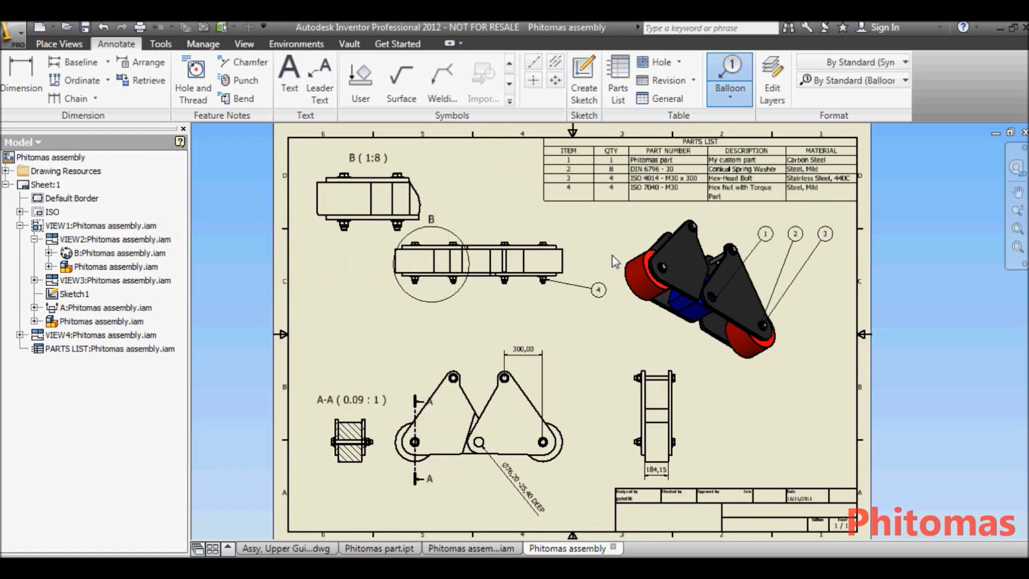